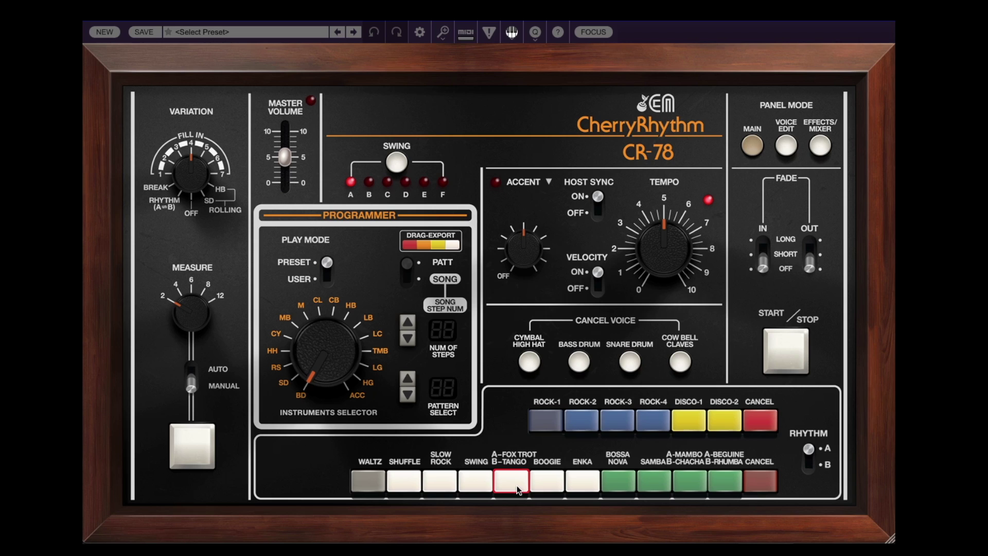
Step: Audition the Rock-1 and Rock-2 preset rhythms in both their B and A variations
{"action": "left_click", "coordinate": [548, 425]}
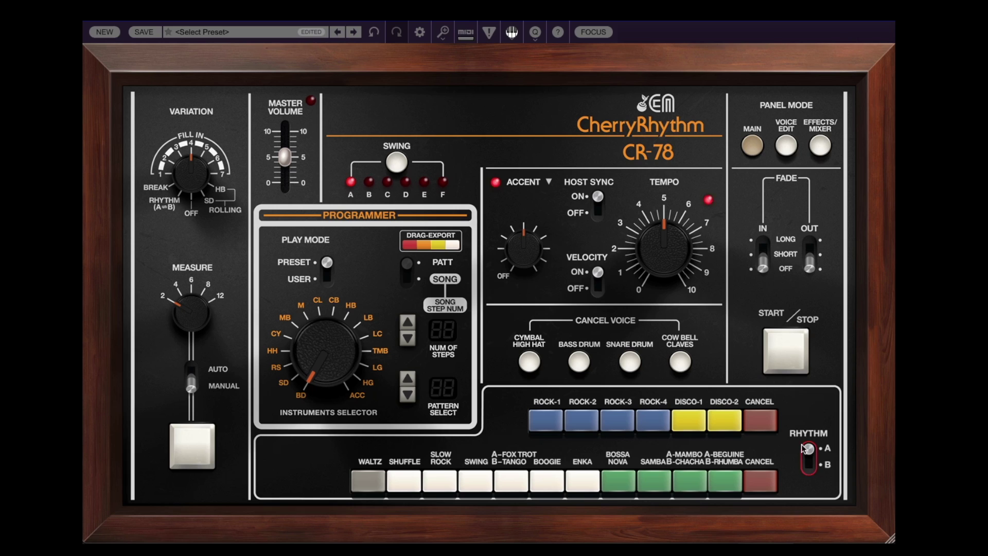
{"action": "left_click", "coordinate": [808, 472]}
{"action": "left_click", "coordinate": [808, 448]}
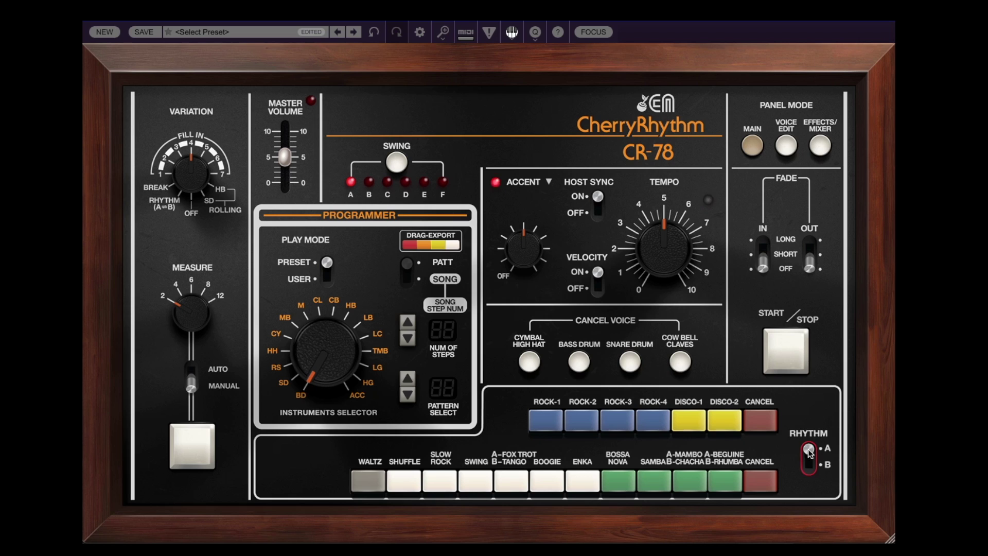
{"action": "left_click", "coordinate": [579, 418]}
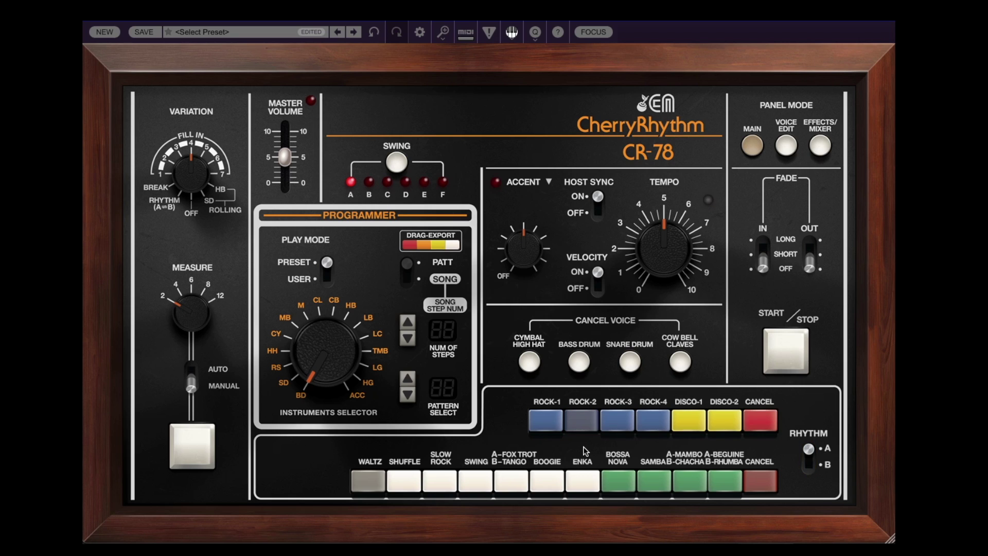
{"action": "left_click", "coordinate": [809, 466]}
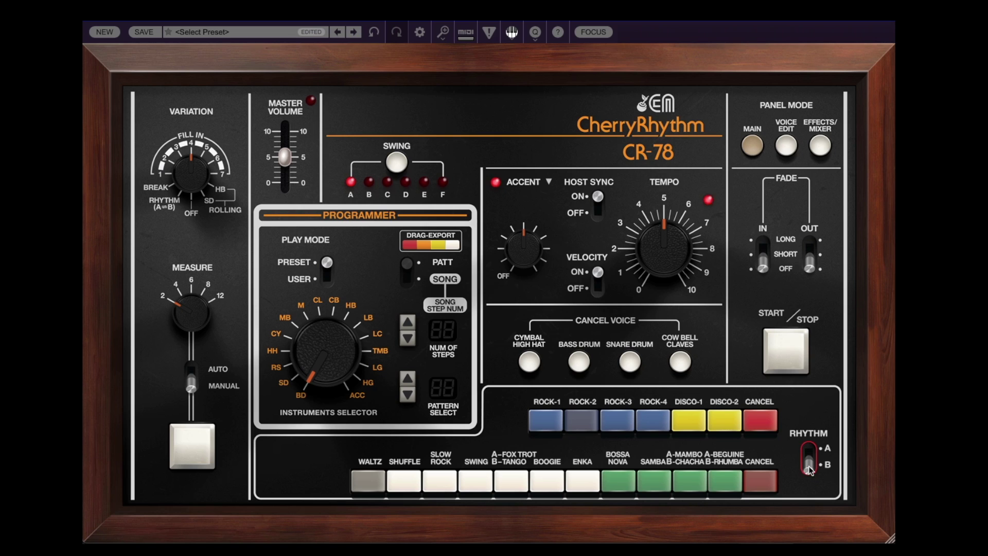
{"action": "left_click", "coordinate": [810, 456]}
Step: Audition the Rock-3 and Rock-4 preset rhythms in variations B and A
{"action": "left_click", "coordinate": [620, 421]}
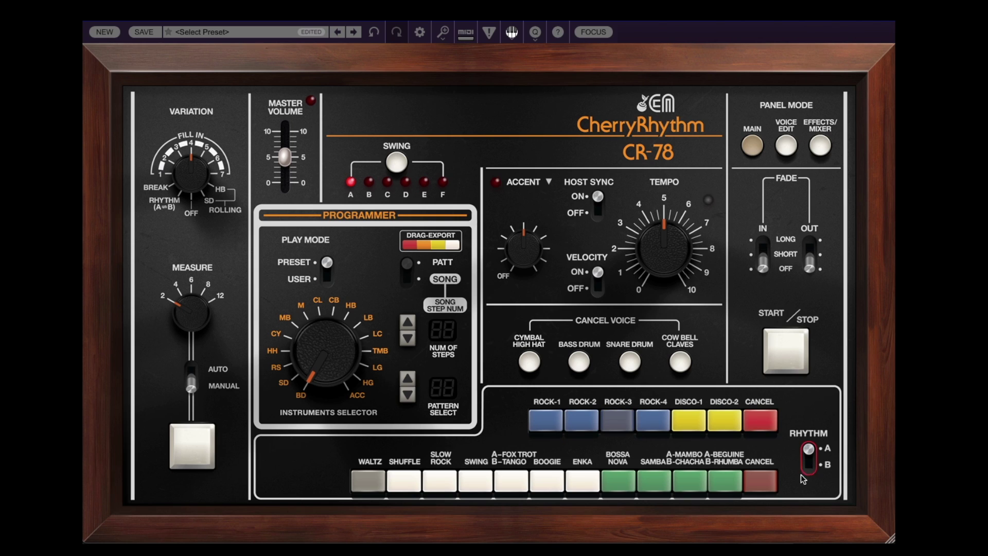
{"action": "left_click", "coordinate": [812, 466]}
{"action": "left_click", "coordinate": [818, 457]}
{"action": "left_click", "coordinate": [651, 421]}
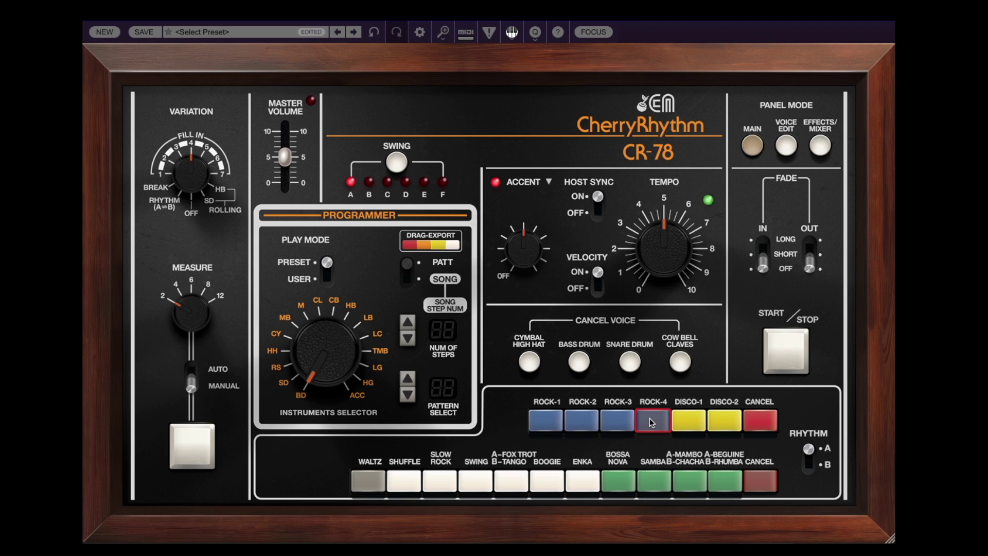
{"action": "left_click", "coordinate": [810, 466]}
{"action": "left_click", "coordinate": [809, 453]}
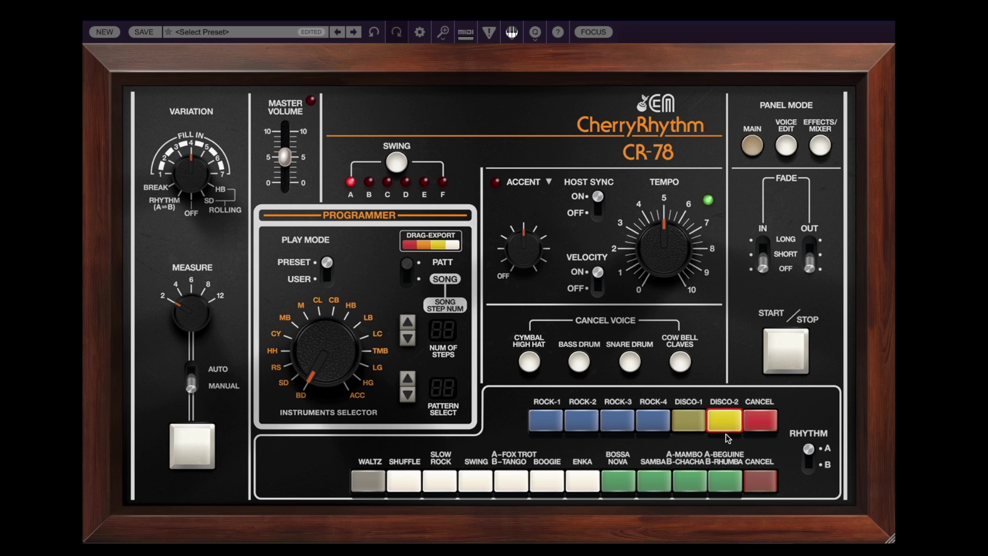
Step: Audition Disco-1 and Disco-2 in variations A and B, ending with the rock/disco selection cancelled and the rhythm set to A
{"action": "left_click", "coordinate": [808, 451]}
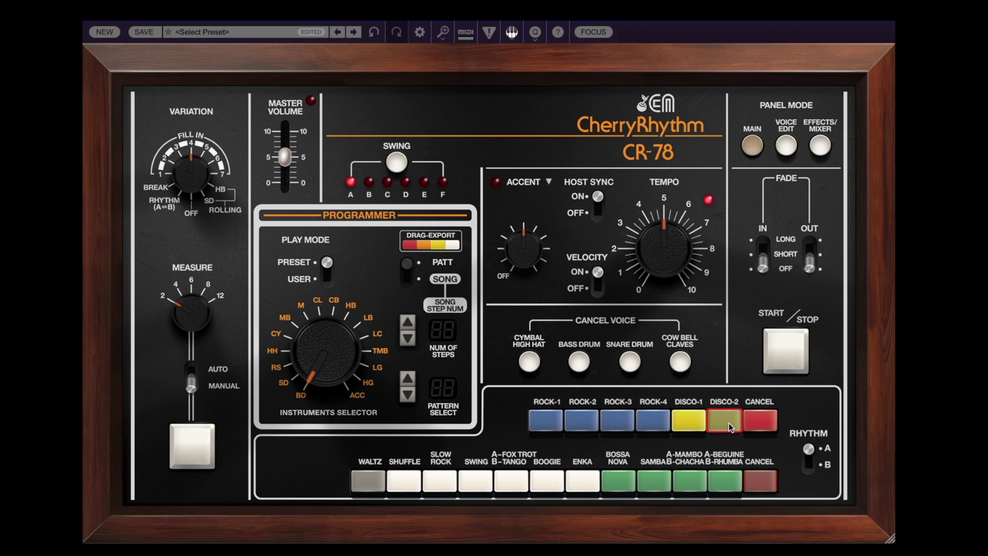
{"action": "left_click", "coordinate": [809, 469]}
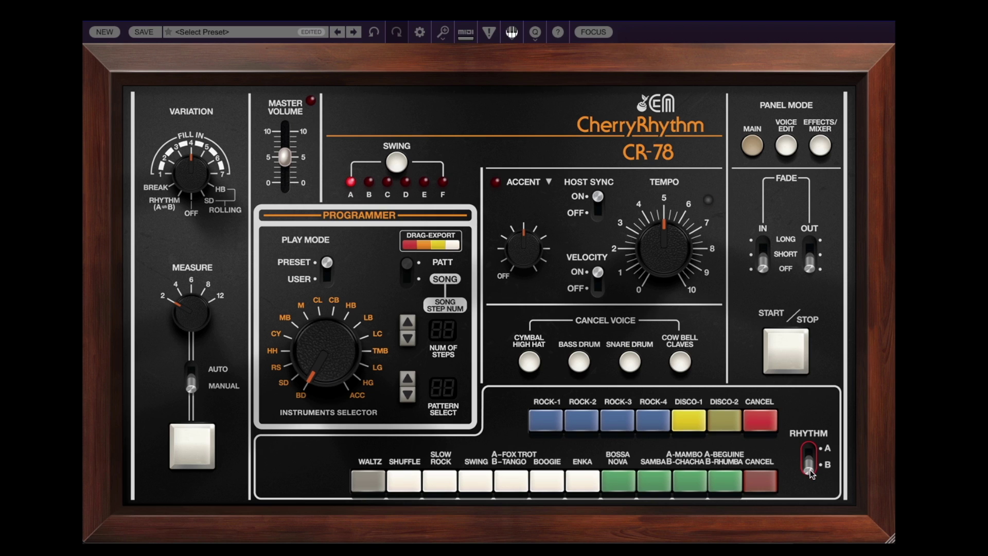
{"action": "left_click", "coordinate": [765, 424]}
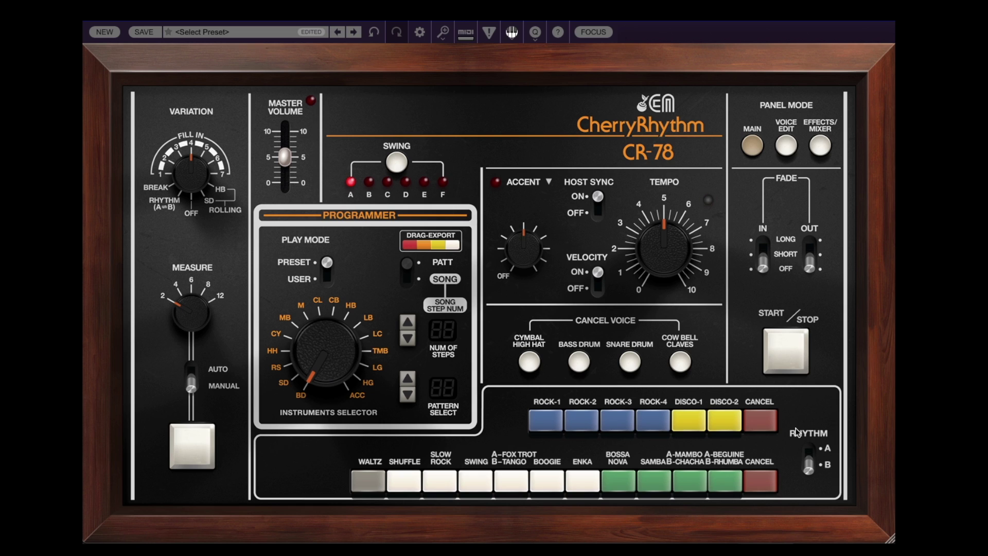
{"action": "left_click", "coordinate": [808, 457]}
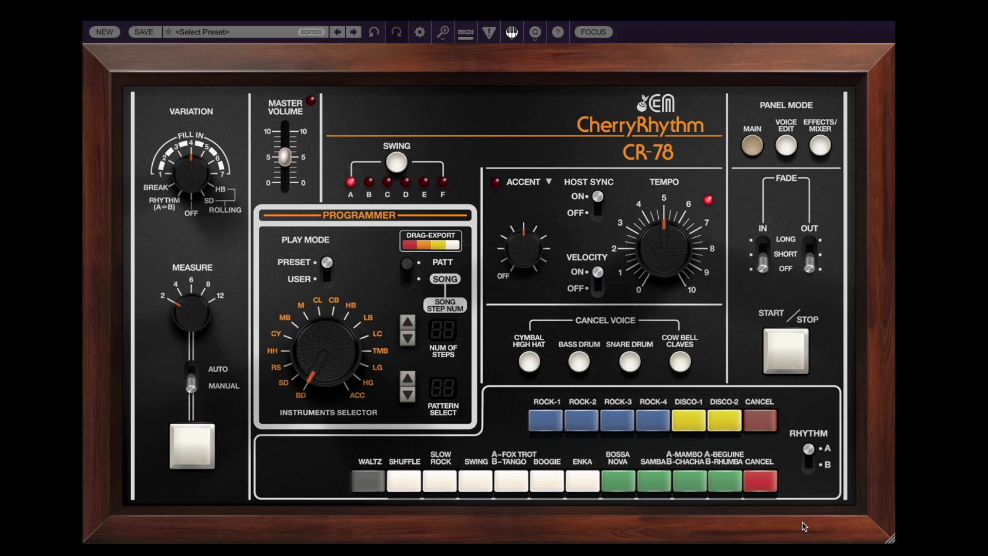
Step: Audition the Waltz and Shuffle preset rhythms, comparing variations A and B of each
{"action": "left_click", "coordinate": [793, 353]}
{"action": "left_click", "coordinate": [811, 466]}
{"action": "left_click", "coordinate": [810, 462]}
{"action": "left_click", "coordinate": [406, 477]}
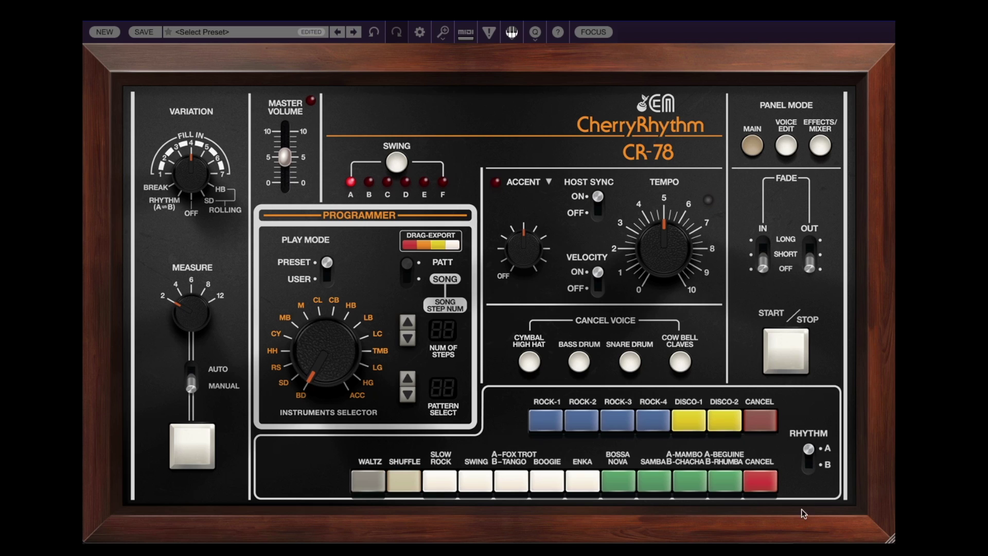
{"action": "left_click", "coordinate": [811, 471]}
{"action": "left_click", "coordinate": [809, 454]}
Step: Audition the Slow Rock and Swing preset rhythms in variations A and B
{"action": "left_click", "coordinate": [442, 482]}
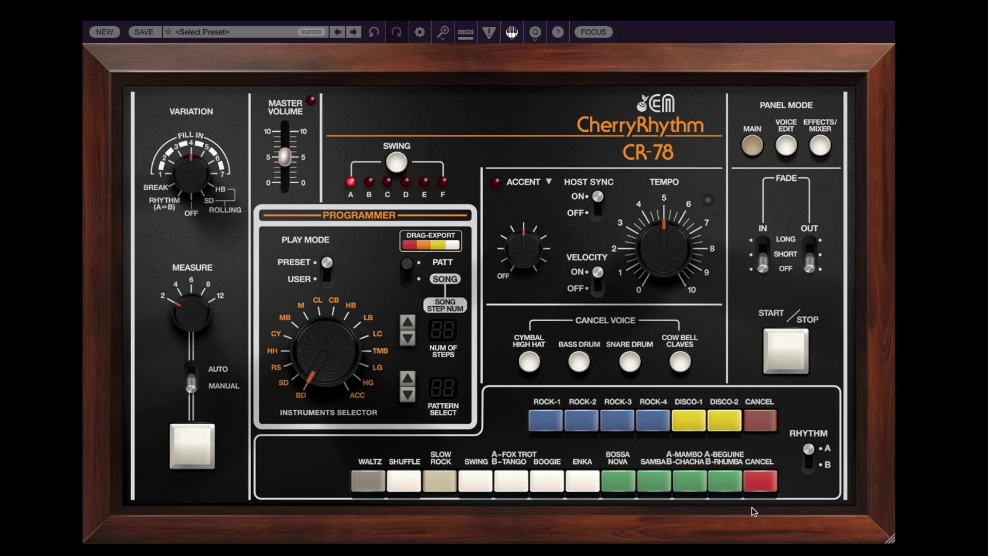
{"action": "left_click", "coordinate": [811, 449]}
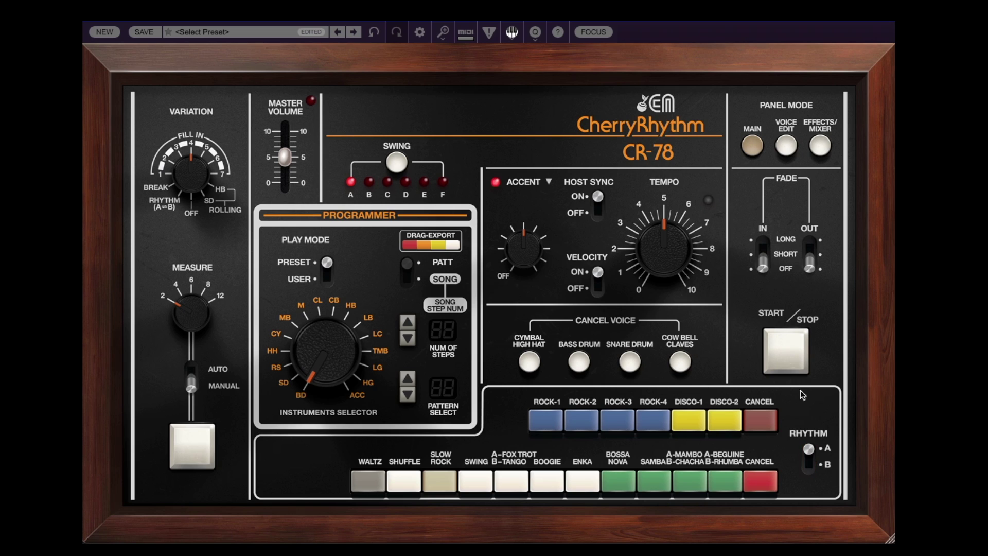
{"action": "left_click", "coordinate": [477, 483]}
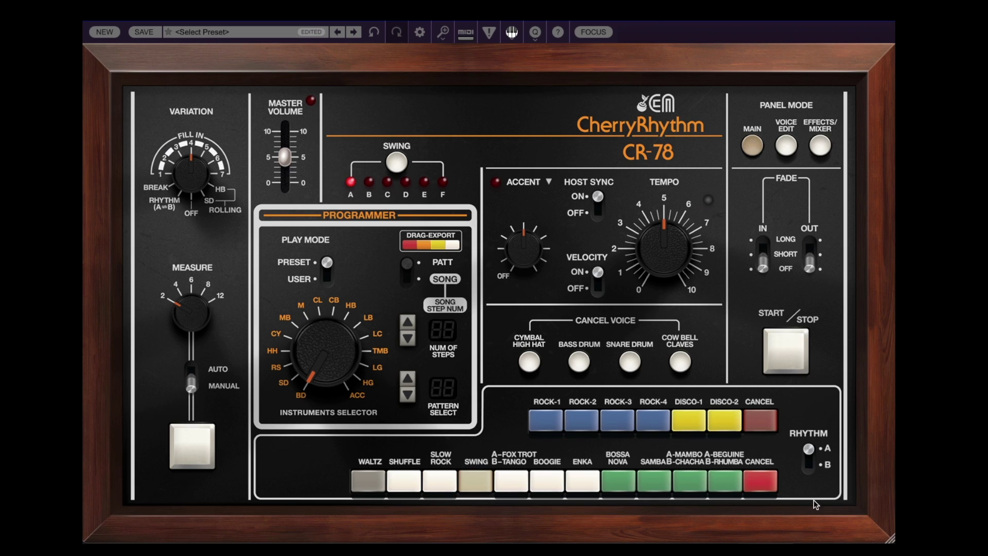
{"action": "left_click", "coordinate": [810, 468]}
Step: Audition Fox Trot/Tango and Boogie, switching each rhythm to variation B and back to A
{"action": "left_click", "coordinate": [515, 479]}
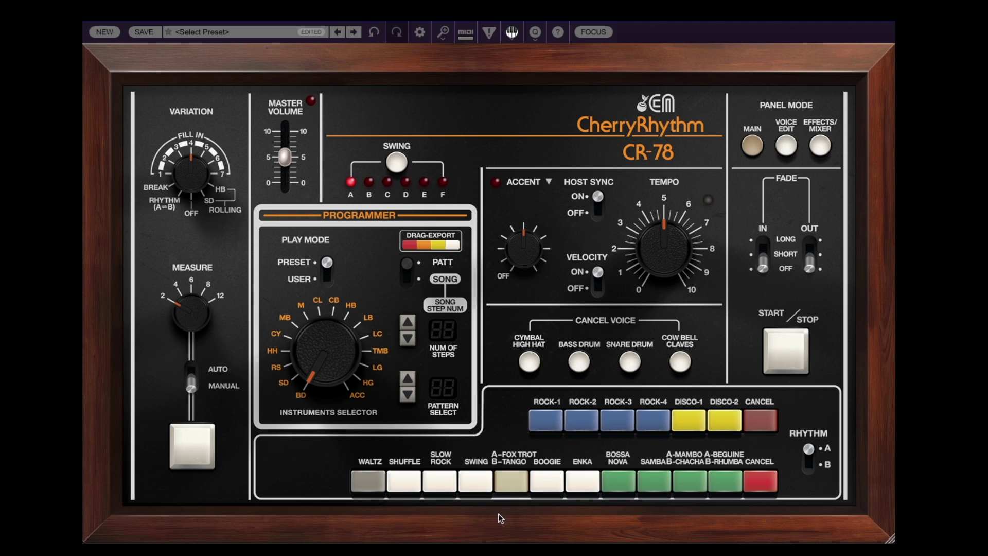
{"action": "left_click", "coordinate": [809, 470]}
{"action": "left_click", "coordinate": [818, 453]}
{"action": "left_click", "coordinate": [551, 483]}
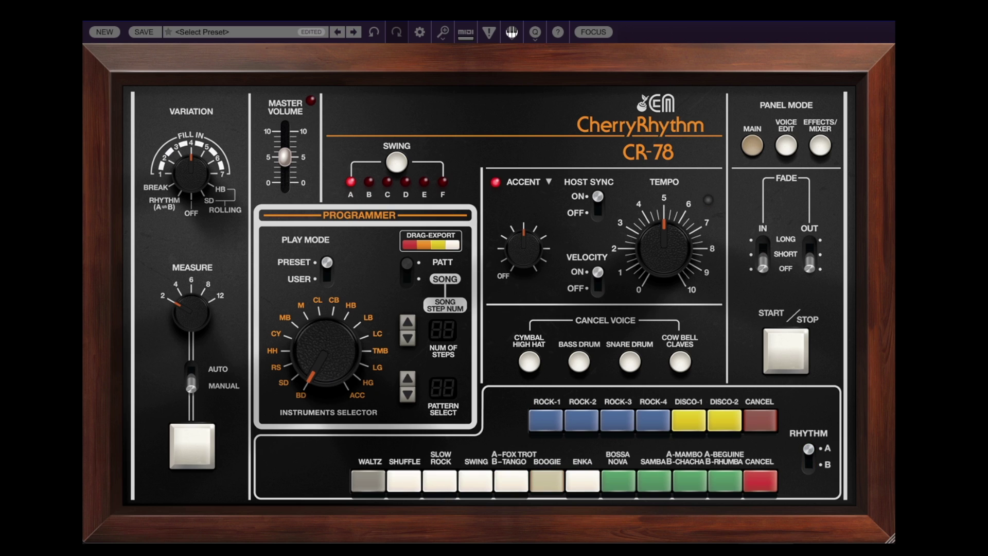
{"action": "left_click", "coordinate": [804, 466]}
{"action": "left_click", "coordinate": [809, 447]}
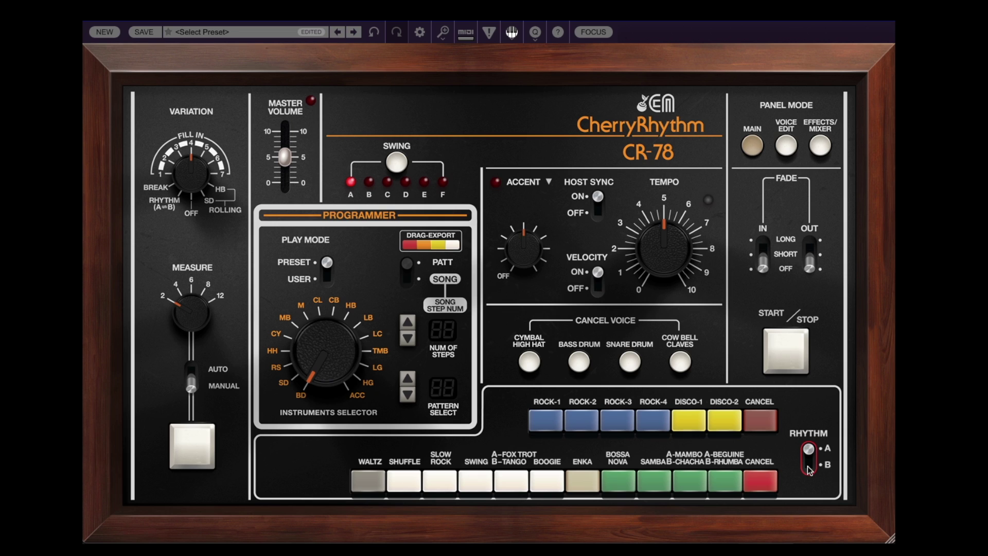
Step: Audition the Enka and Bossa Nova preset rhythms, switching each to variation B and back to A
{"action": "left_click", "coordinate": [809, 463]}
{"action": "left_click", "coordinate": [814, 449]}
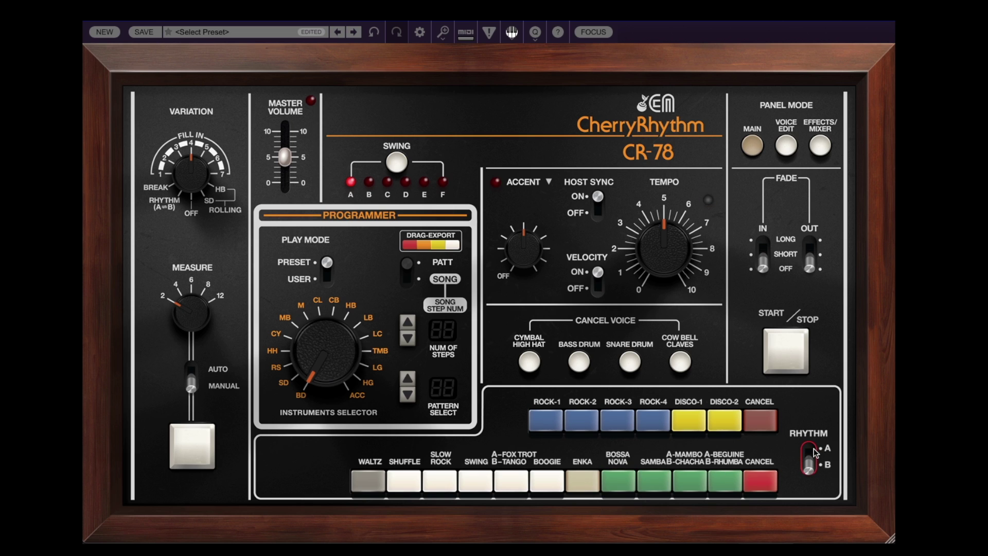
{"action": "left_click", "coordinate": [611, 484]}
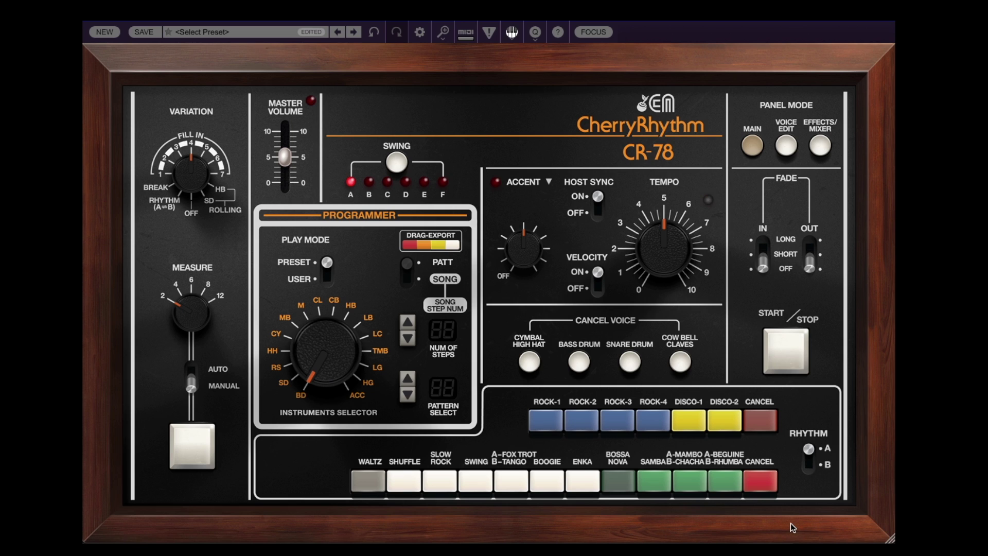
{"action": "left_click", "coordinate": [810, 470]}
{"action": "left_click", "coordinate": [811, 450]}
Step: Audition Samba and Mambo/Cha-Cha, switching each rhythm to variation B and back to A
{"action": "left_click", "coordinate": [659, 481]}
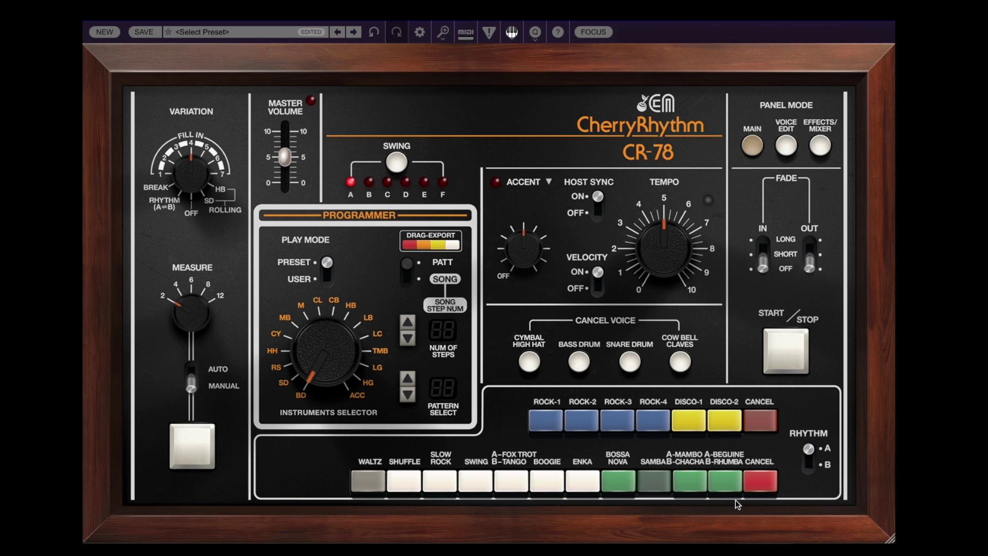
{"action": "left_click", "coordinate": [810, 466]}
{"action": "left_click", "coordinate": [808, 451]}
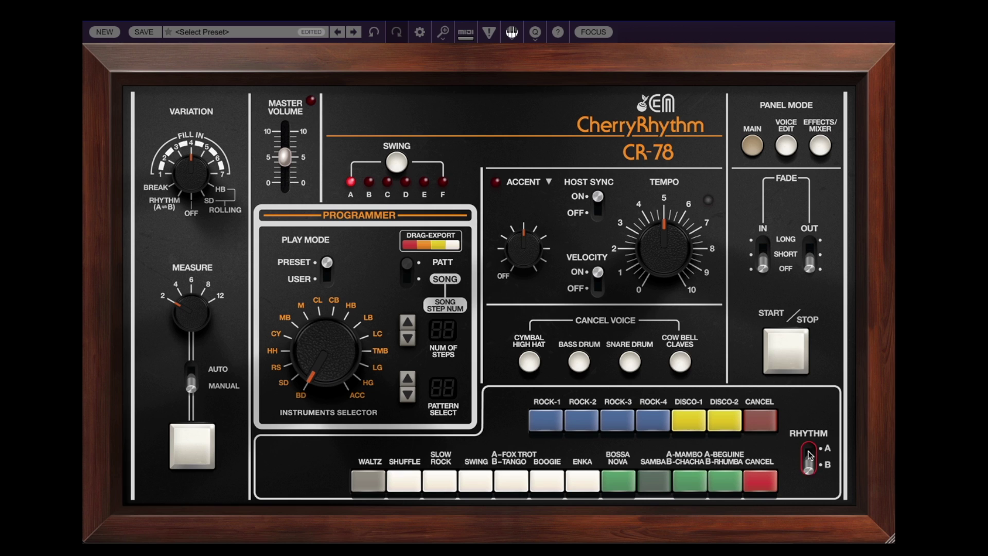
{"action": "left_click", "coordinate": [690, 480]}
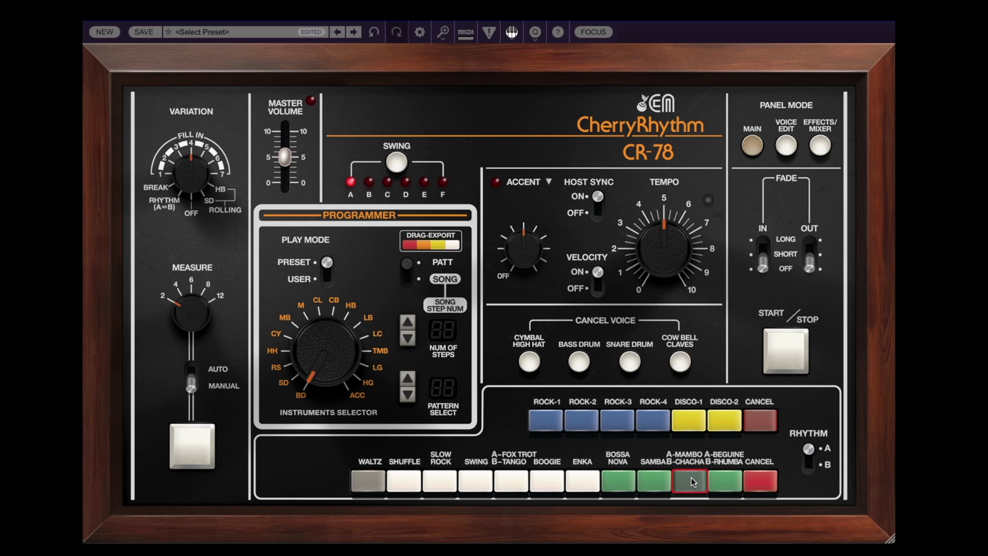
{"action": "left_click", "coordinate": [809, 466]}
{"action": "left_click", "coordinate": [813, 449]}
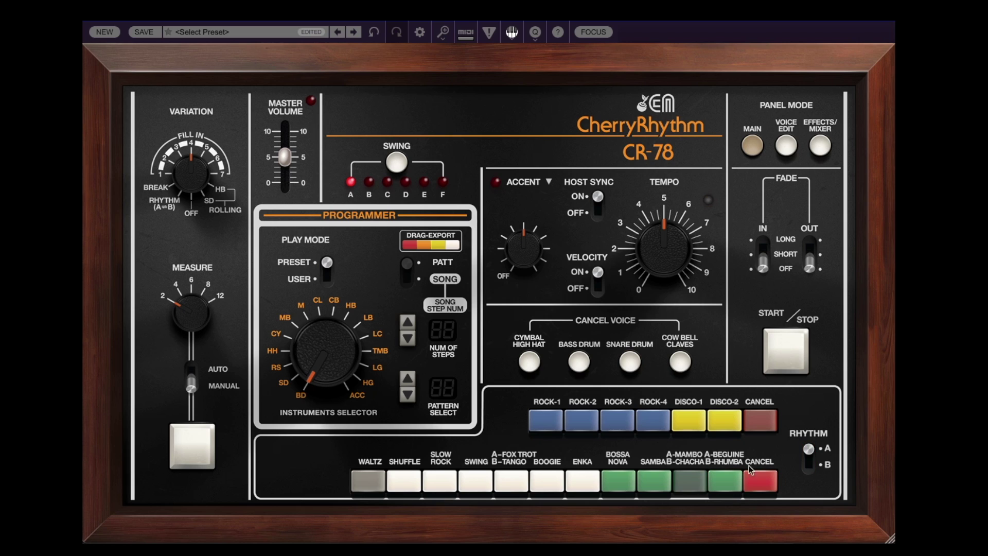
Step: Audition Beguine and Rhumba, ending with the rhythm selection cancelled and the variation set to A
{"action": "left_click", "coordinate": [724, 480]}
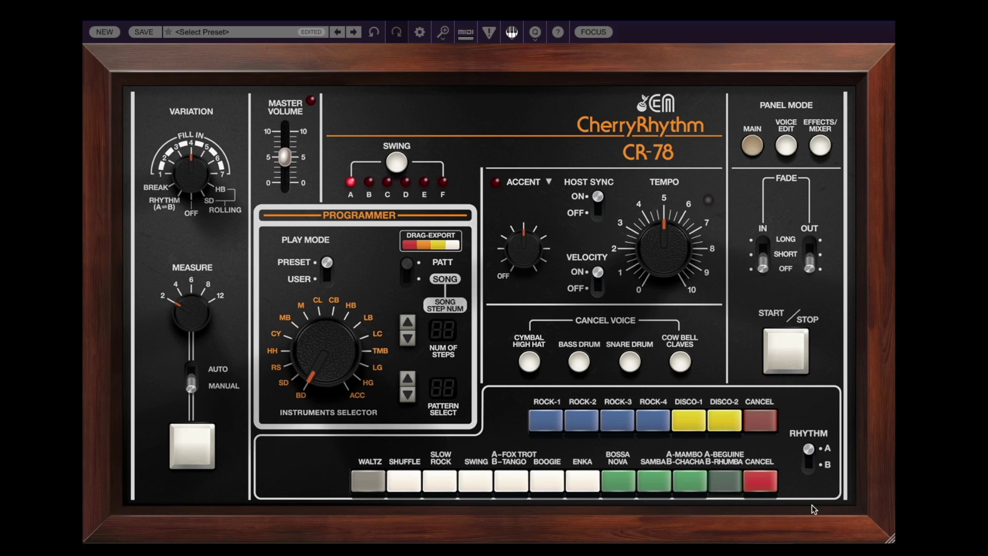
{"action": "left_click", "coordinate": [810, 464]}
{"action": "left_click", "coordinate": [764, 483]}
{"action": "left_click", "coordinate": [812, 456]}
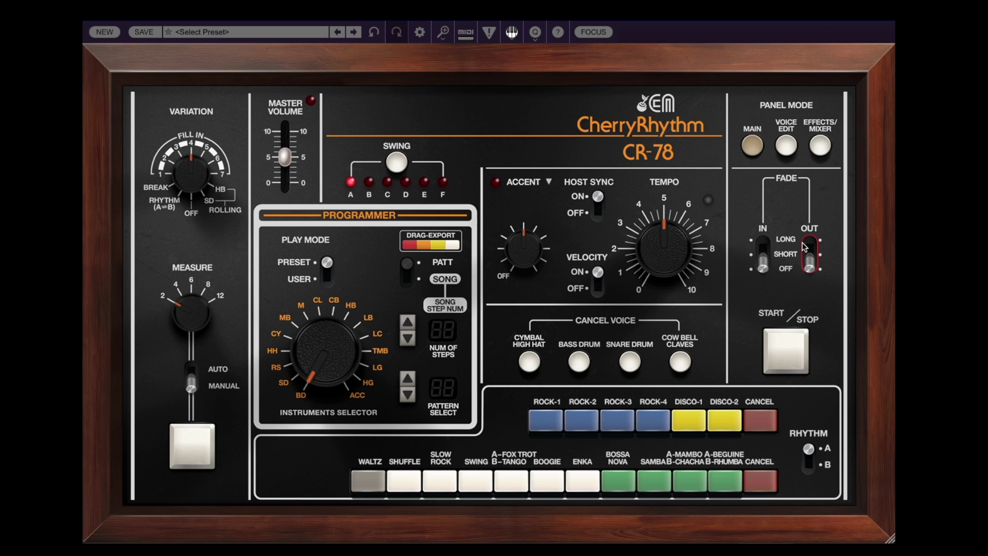
Step: Set Fade In and Fade Out to Long and audition the fades by starting playback, switching to Disco-1 and stopping
{"action": "left_click_drag", "start_coordinate": [767, 274], "coordinate": [812, 256]}
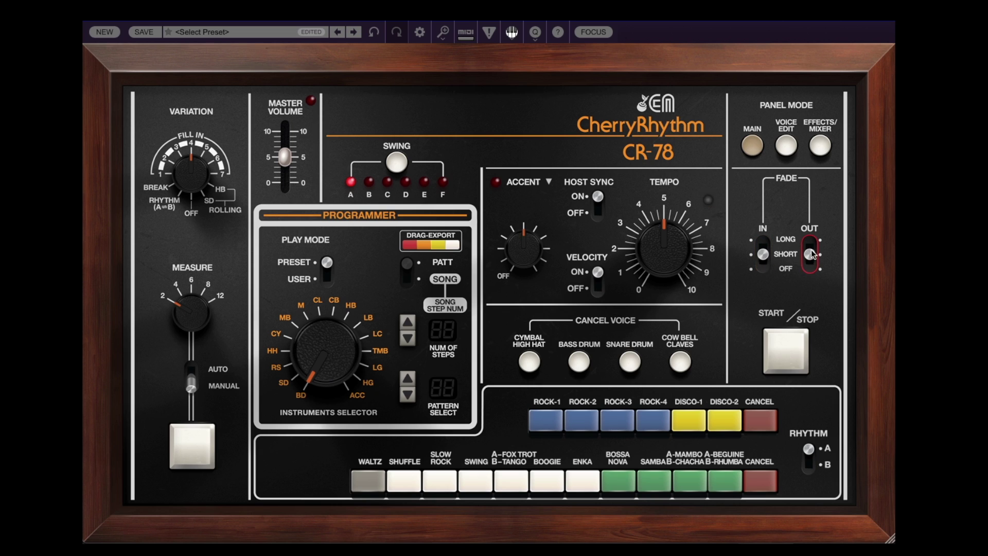
{"action": "left_click_drag", "start_coordinate": [764, 254], "coordinate": [771, 224]}
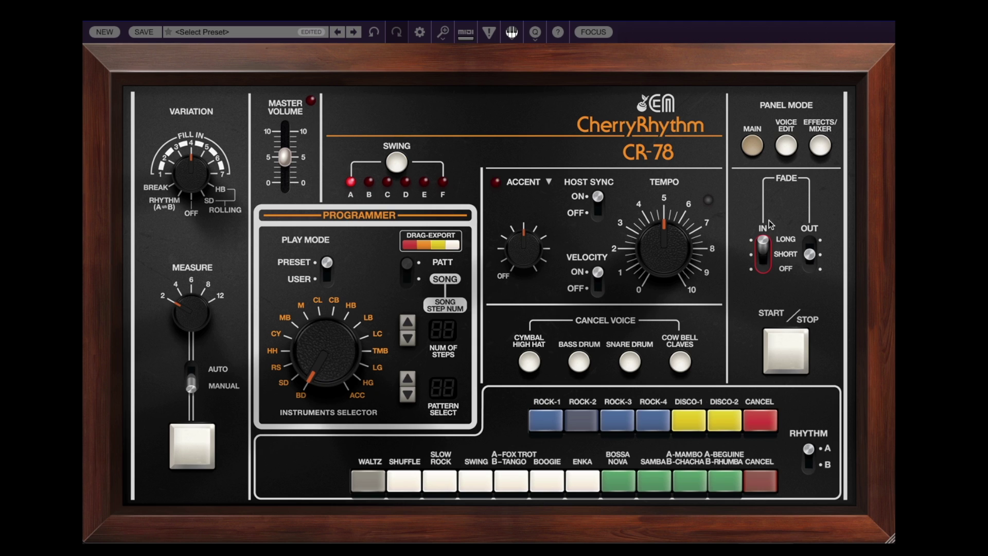
{"action": "left_click_drag", "start_coordinate": [810, 255], "coordinate": [810, 239]}
{"action": "left_click", "coordinate": [779, 356]}
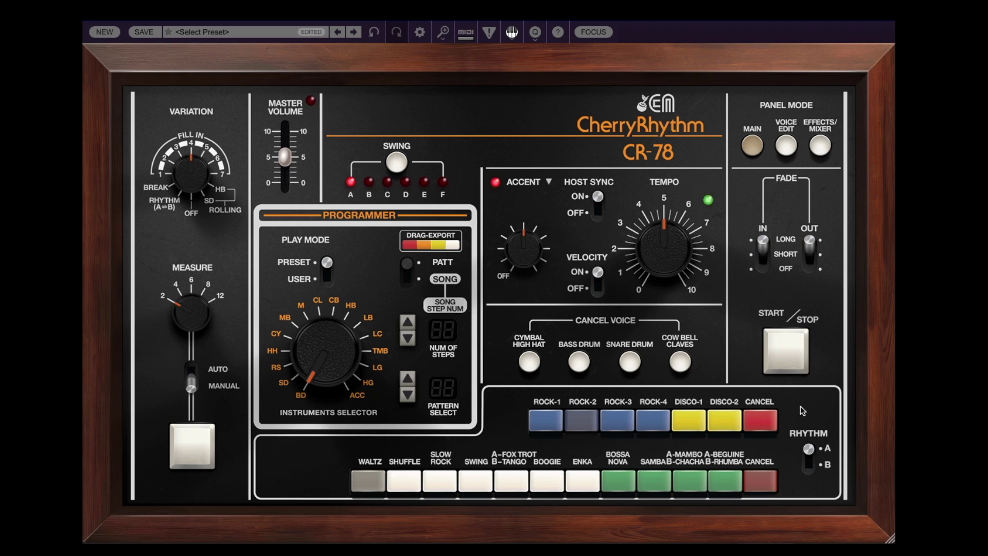
{"action": "left_click", "coordinate": [686, 421]}
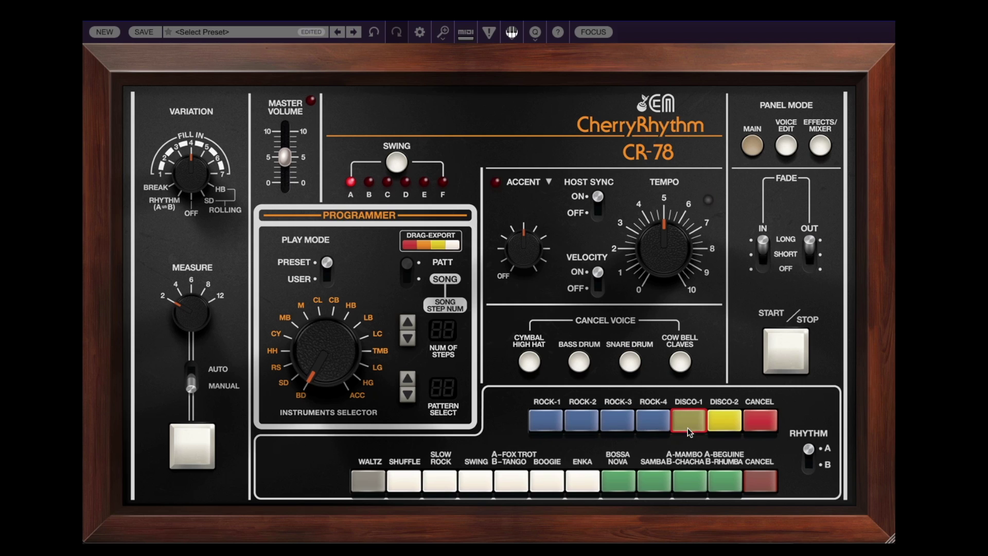
{"action": "left_click", "coordinate": [795, 362]}
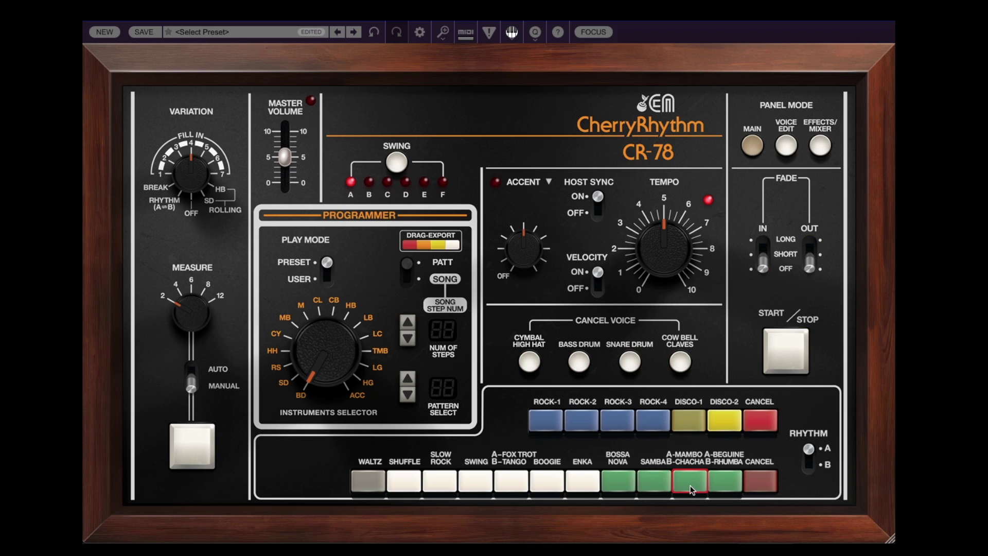
Step: Play the Rhumba rhythm in variation B and cancel its bass drum and snare drum voices
{"action": "left_click", "coordinate": [719, 486]}
{"action": "left_click", "coordinate": [809, 457]}
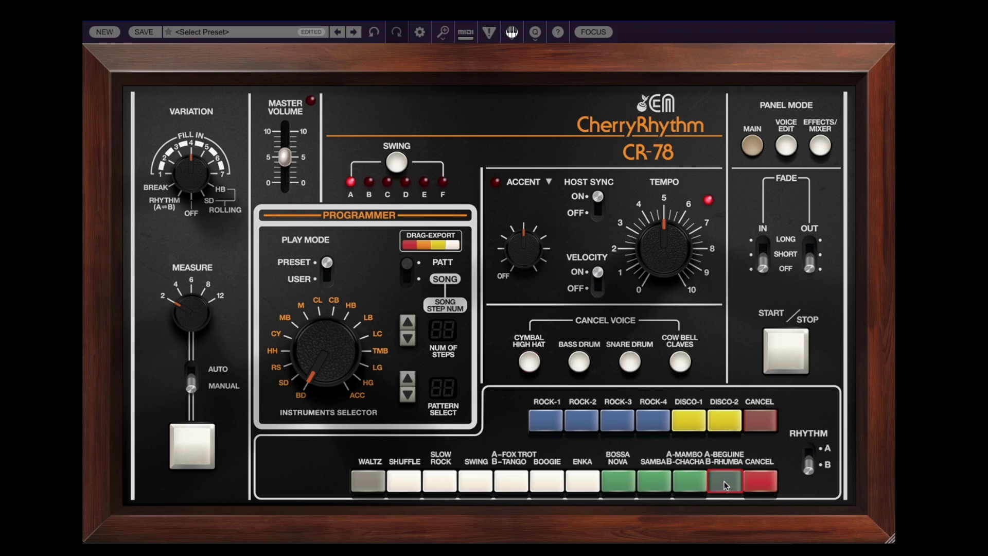
{"action": "left_click", "coordinate": [789, 356]}
{"action": "left_click", "coordinate": [580, 363]}
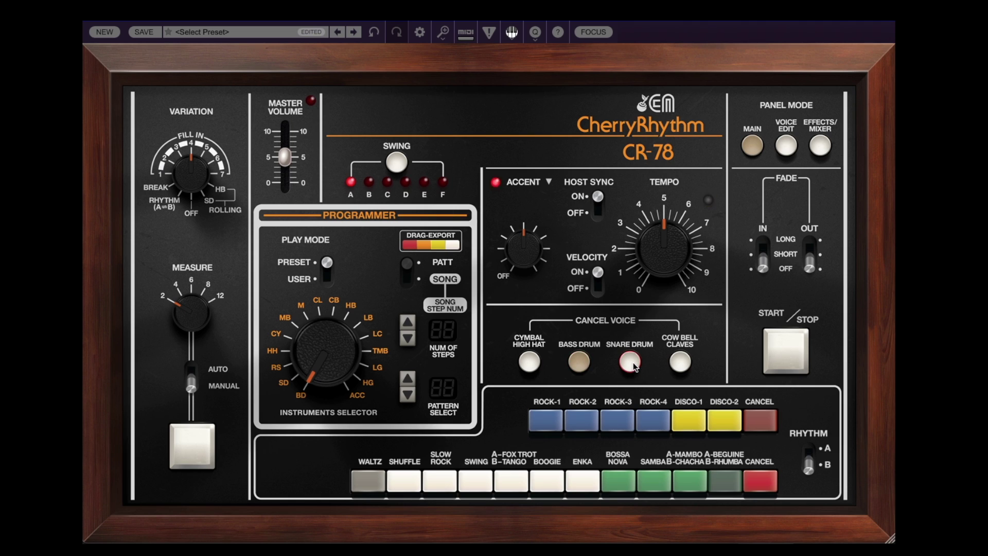
{"action": "left_click", "coordinate": [631, 363]}
{"action": "left_click", "coordinate": [784, 363]}
Step: Play the Rock-3 rhythm and cancel its bass drum, snare drum and cymbal/high hat voices
{"action": "left_click", "coordinate": [622, 419]}
{"action": "left_click", "coordinate": [629, 362]}
{"action": "left_click", "coordinate": [629, 363]}
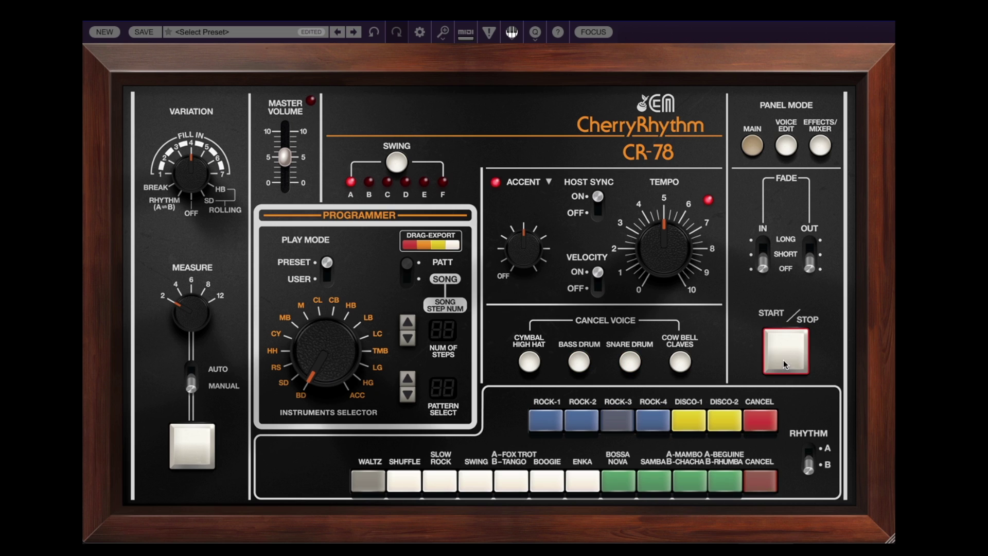
{"action": "left_click", "coordinate": [529, 363]}
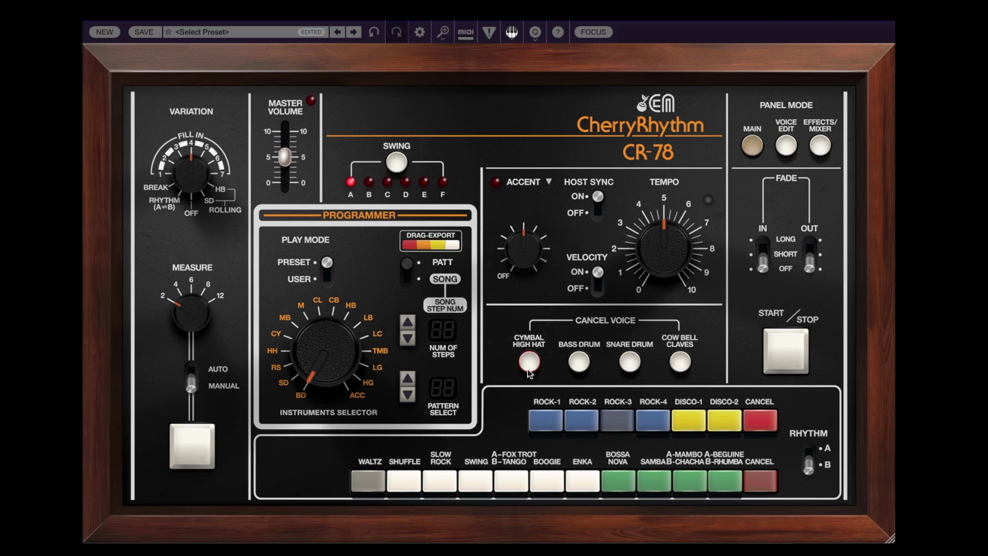
{"action": "left_click", "coordinate": [579, 362]}
{"action": "left_click", "coordinate": [624, 366]}
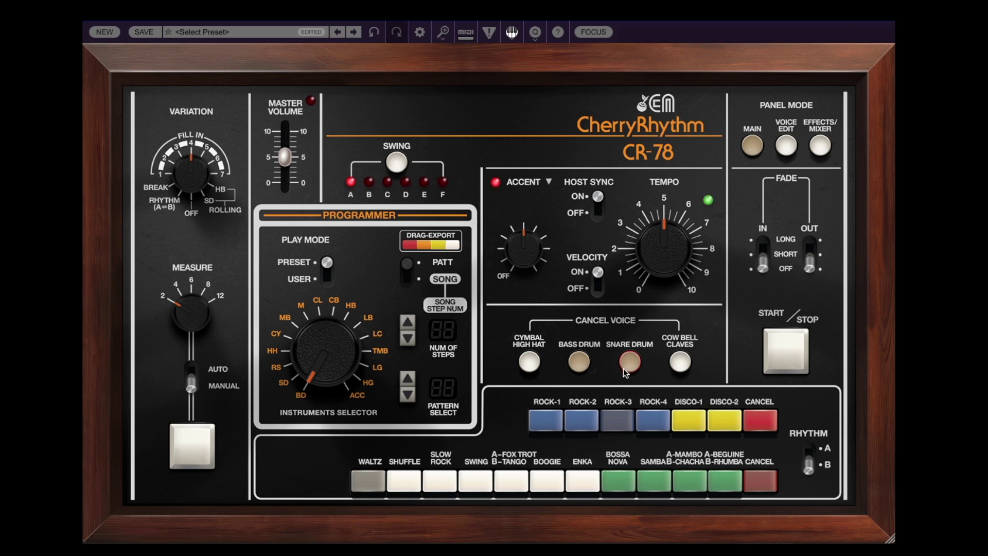
{"action": "left_click", "coordinate": [531, 366]}
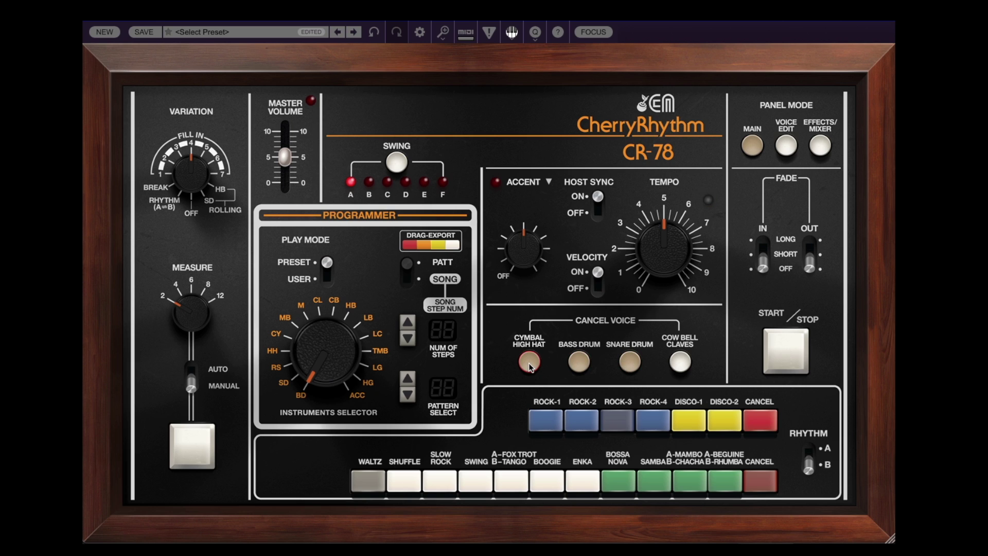
Step: Un-cancel the cymbal/high hat, bass drum and snare drum voices
{"action": "left_click", "coordinate": [530, 366]}
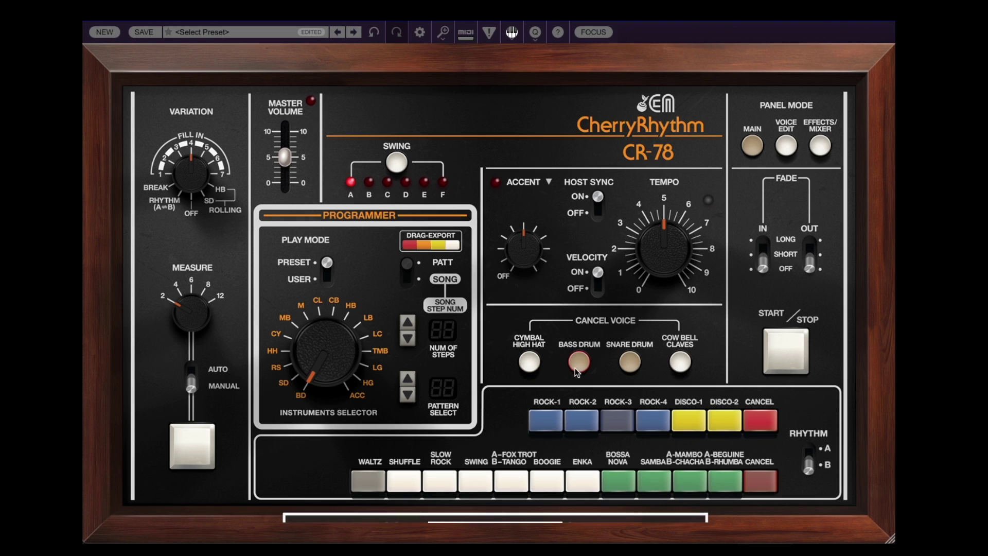
{"action": "left_click", "coordinate": [579, 363]}
{"action": "left_click", "coordinate": [630, 365]}
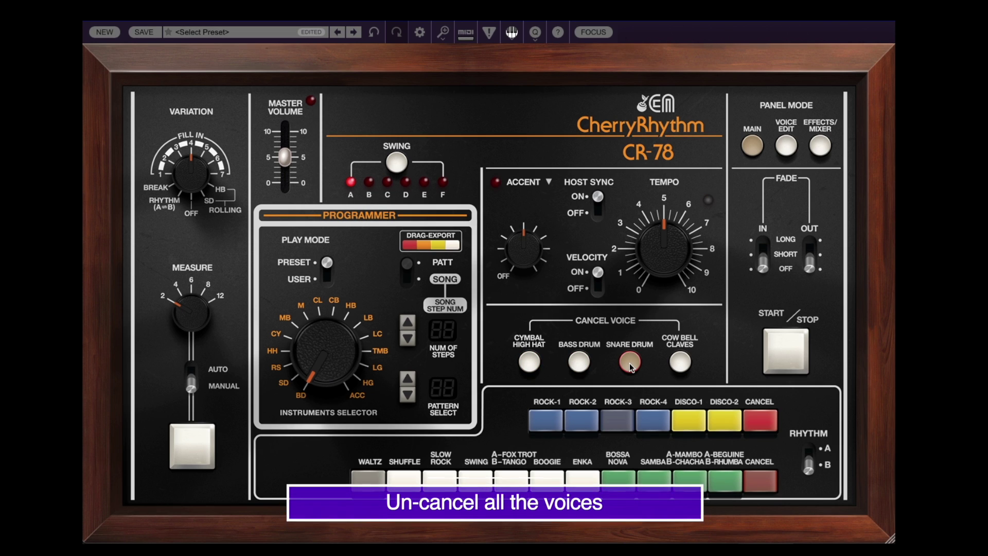
{"action": "left_click", "coordinate": [630, 364]}
Step: Switch to the Disco-1 rhythm and set the rhythm variation to A
{"action": "left_click", "coordinate": [781, 353]}
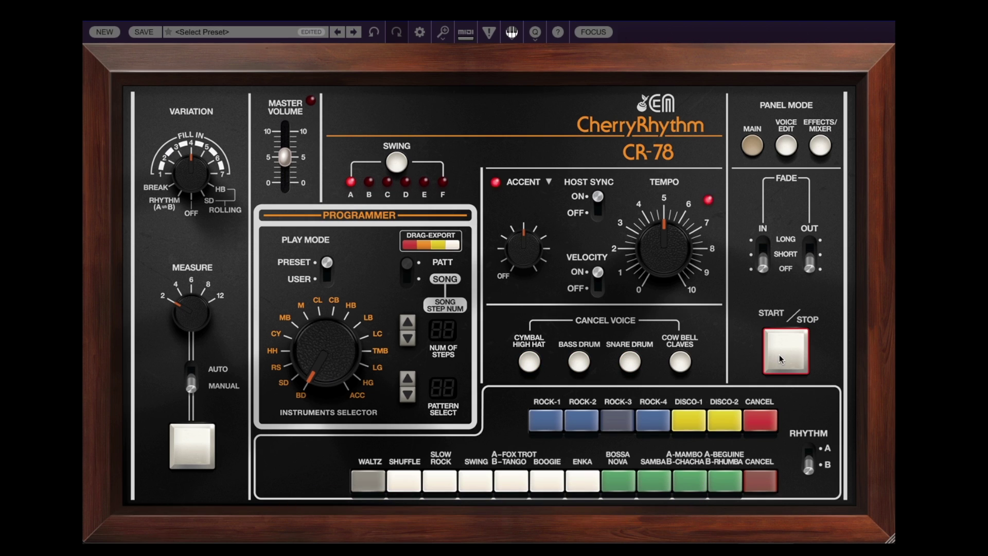
{"action": "left_click", "coordinate": [692, 421]}
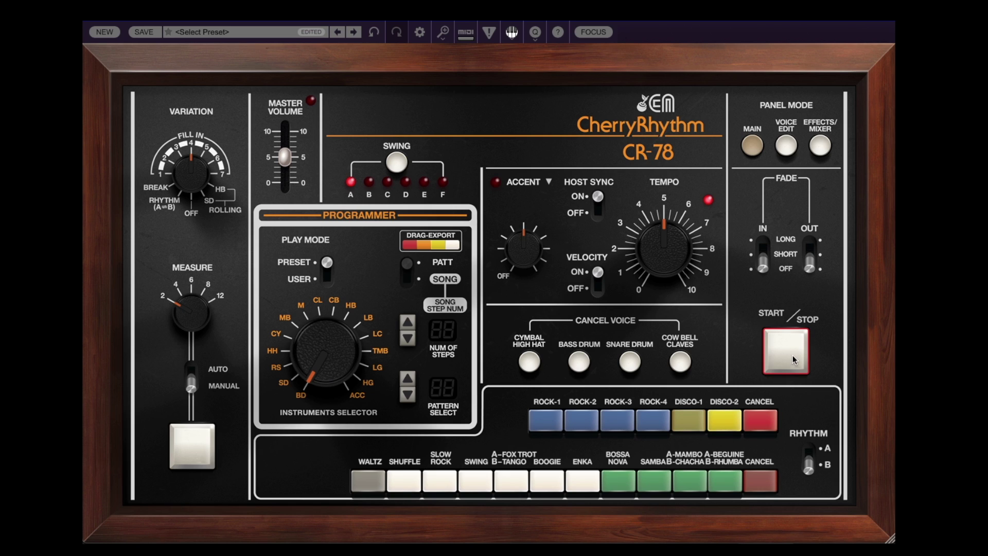
{"action": "left_click", "coordinate": [810, 471]}
{"action": "left_click", "coordinate": [795, 358]}
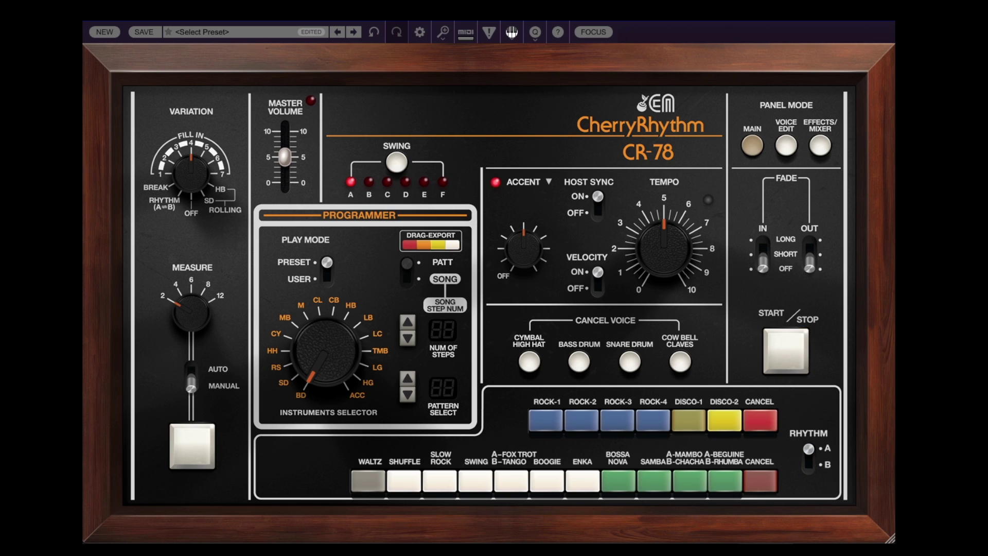
Step: Combine Bossa Nova with Disco-1 and audition it while cancelling and restoring the bass drum and cow bell/claves voices
{"action": "left_click", "coordinate": [622, 484], "text": "shift"}
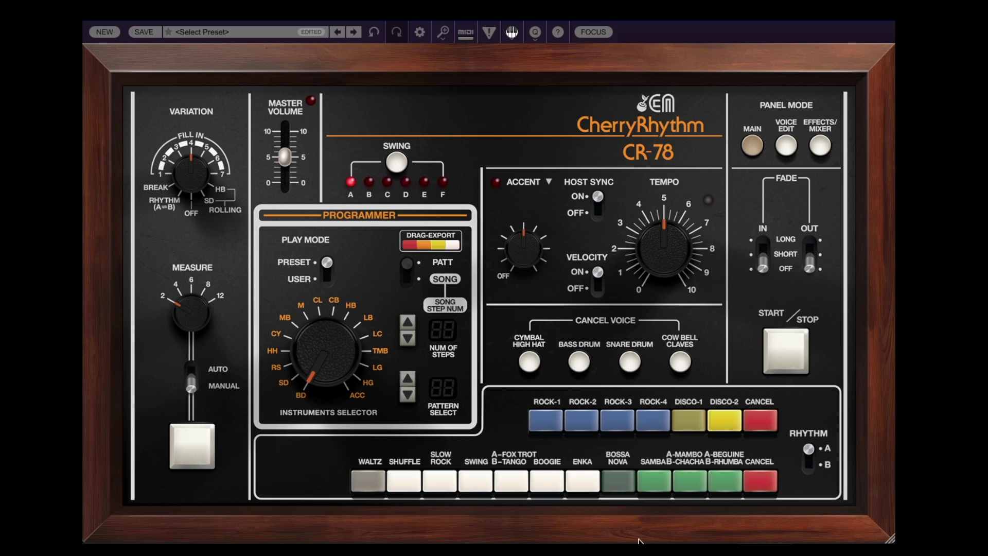
{"action": "left_click", "coordinate": [587, 366]}
{"action": "left_click", "coordinate": [681, 362]}
{"action": "left_click", "coordinate": [682, 364]}
{"action": "left_click", "coordinate": [579, 363]}
{"action": "left_click", "coordinate": [789, 355]}
Step: Cancel the combined Bossa Nova and Disco-1 rhythms and select Rock-1
{"action": "left_click", "coordinate": [761, 481]}
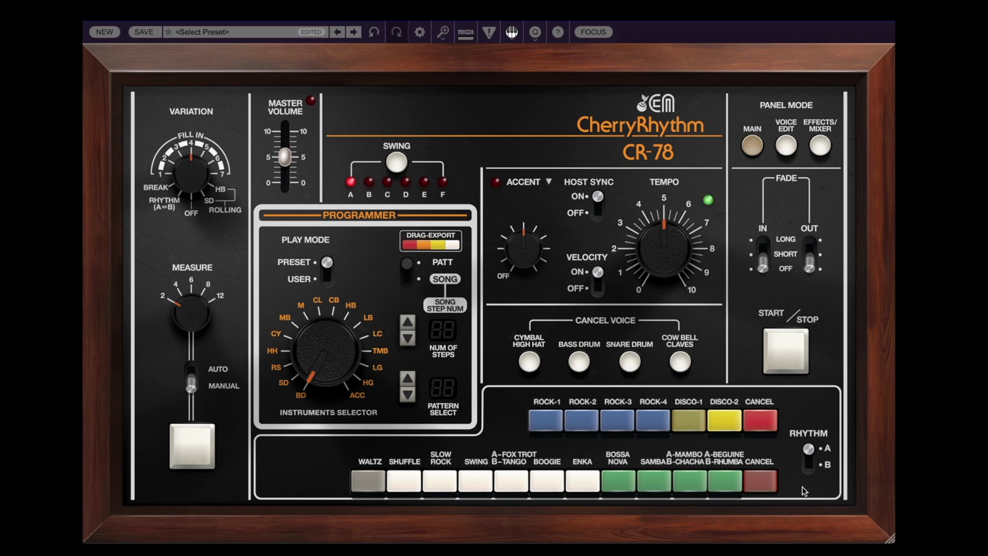
{"action": "left_click", "coordinate": [764, 422]}
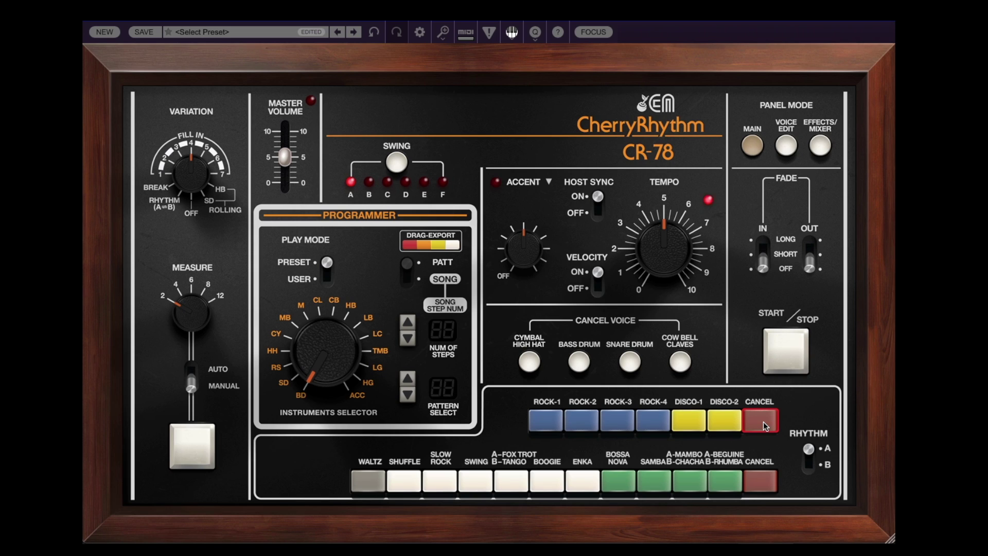
{"action": "left_click", "coordinate": [547, 422]}
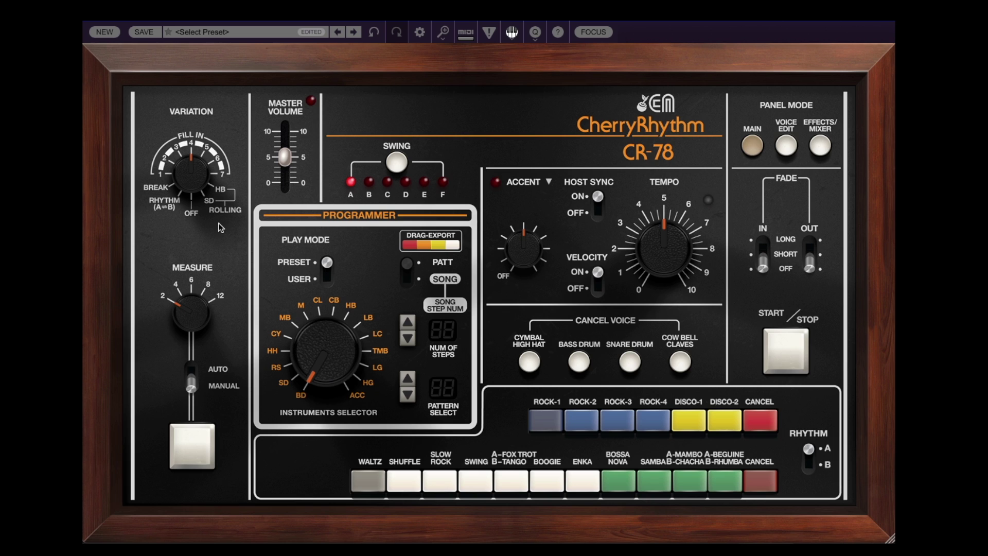
Step: Raise the Variation setting in stages to Fill In 6 and Fill In 7, manually triggering the fill at each setting
{"action": "left_click_drag", "start_coordinate": [192, 169], "coordinate": [192, 165]}
{"action": "left_click", "coordinate": [213, 441]}
{"action": "left_click", "coordinate": [197, 461]}
{"action": "left_click_drag", "start_coordinate": [198, 183], "coordinate": [197, 180]}
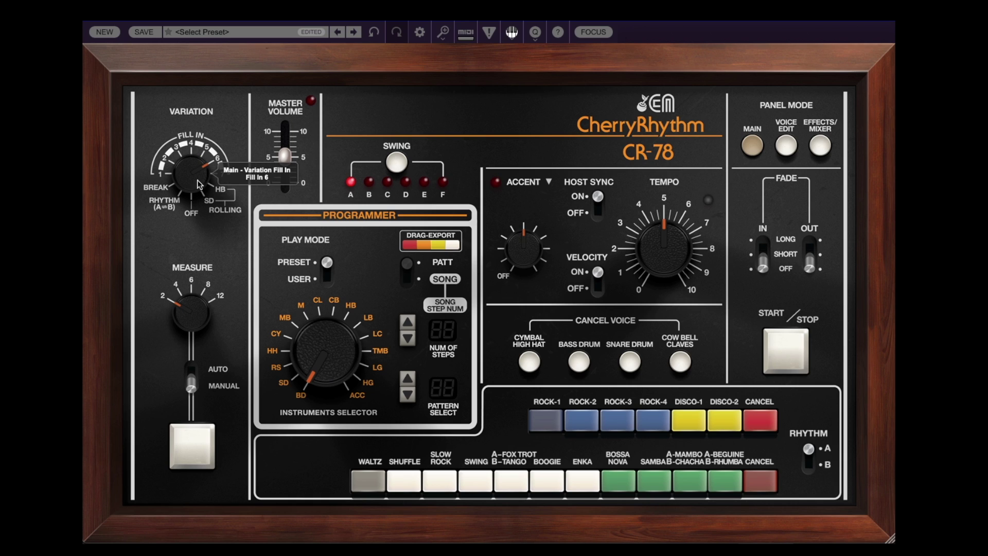
{"action": "left_click", "coordinate": [185, 449]}
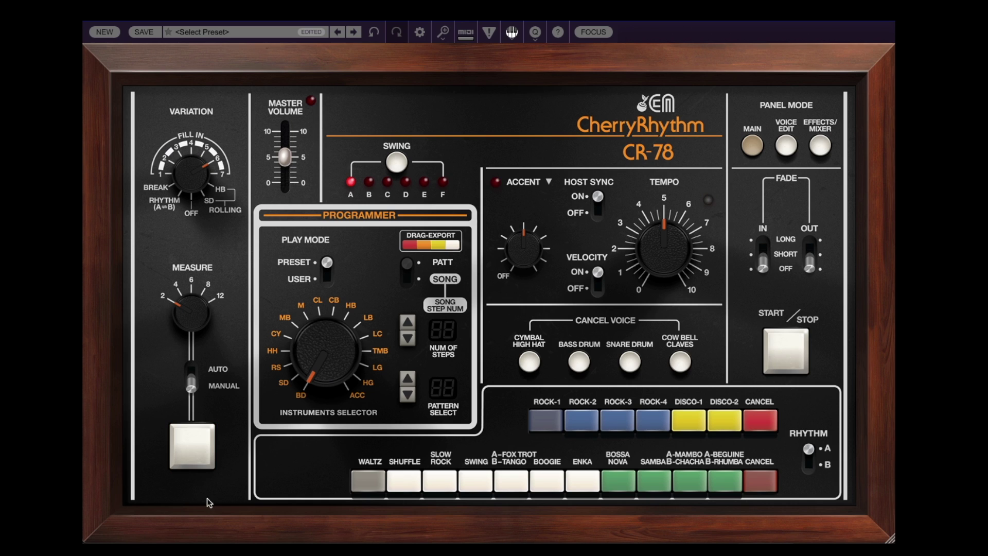
{"action": "left_click", "coordinate": [192, 446]}
{"action": "left_click_drag", "start_coordinate": [190, 176], "coordinate": [191, 164]}
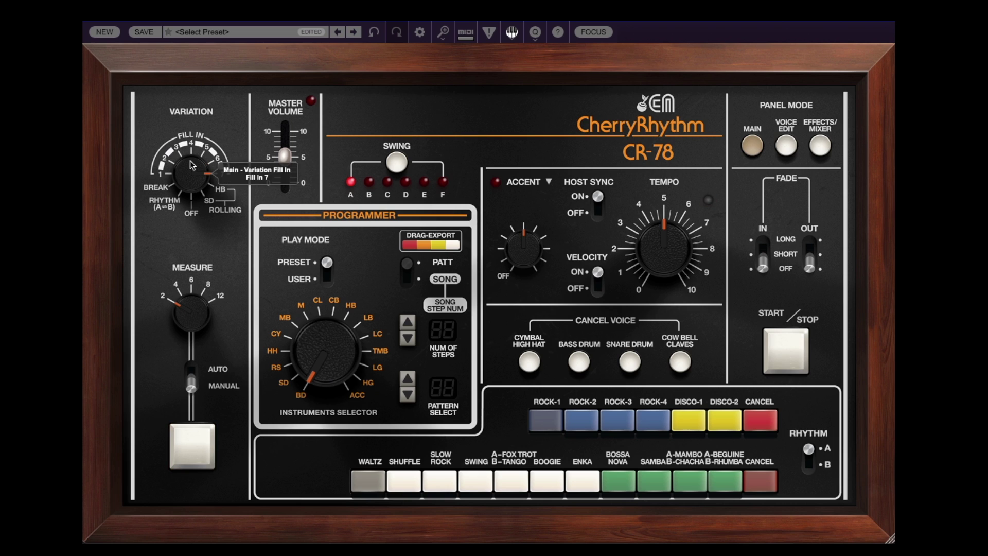
{"action": "left_click", "coordinate": [196, 452]}
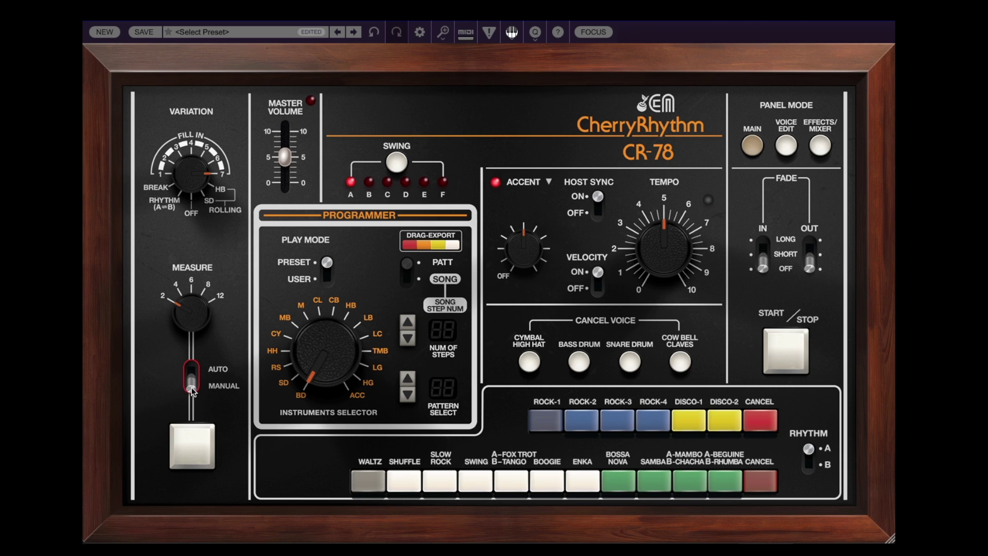
Step: Switch fill triggering to Auto, adjust the Variation setting and set Measure to 4
{"action": "left_click_drag", "start_coordinate": [191, 392], "coordinate": [194, 364]}
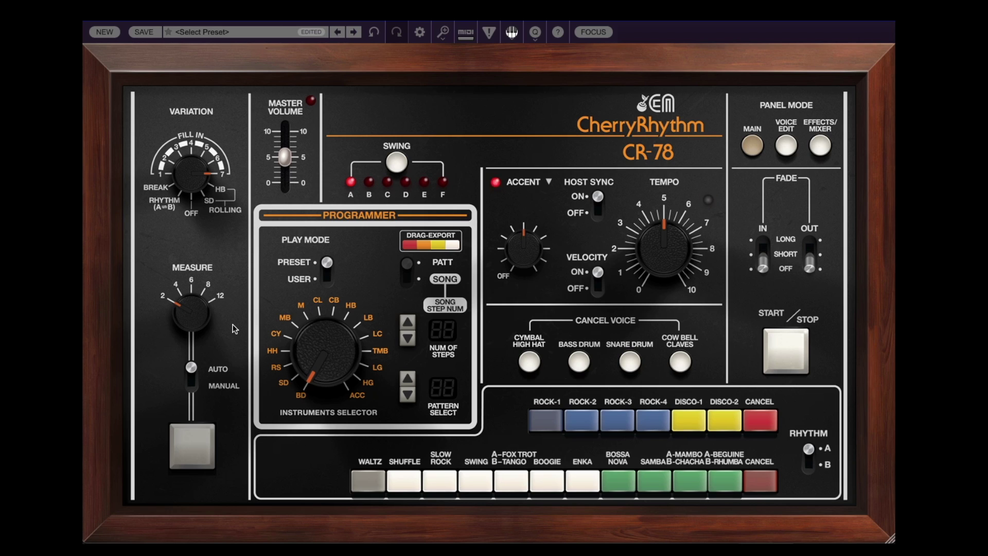
{"action": "left_click_drag", "start_coordinate": [200, 186], "coordinate": [183, 202]}
{"action": "left_click_drag", "start_coordinate": [190, 310], "coordinate": [187, 286]}
{"action": "left_click", "coordinate": [779, 351]}
Step: Set Variation to Fill In 1 and return fill triggering to Manual
{"action": "left_click_drag", "start_coordinate": [201, 175], "coordinate": [176, 209]}
{"action": "left_click", "coordinate": [191, 367]}
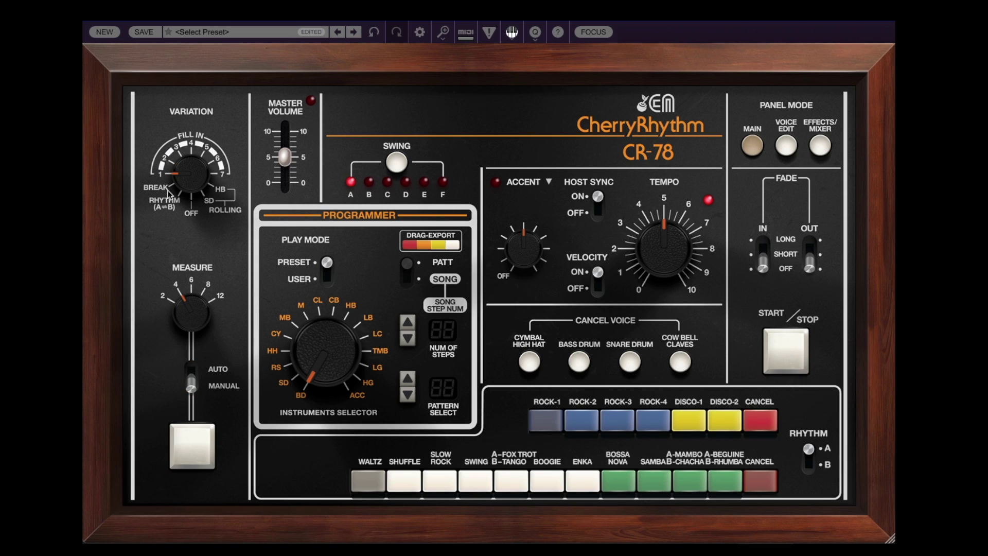
{"action": "left_click", "coordinate": [786, 355]}
Step: Select Waltz, trigger a manual fill and set Variation to Fill In 2
{"action": "left_click", "coordinate": [371, 482]}
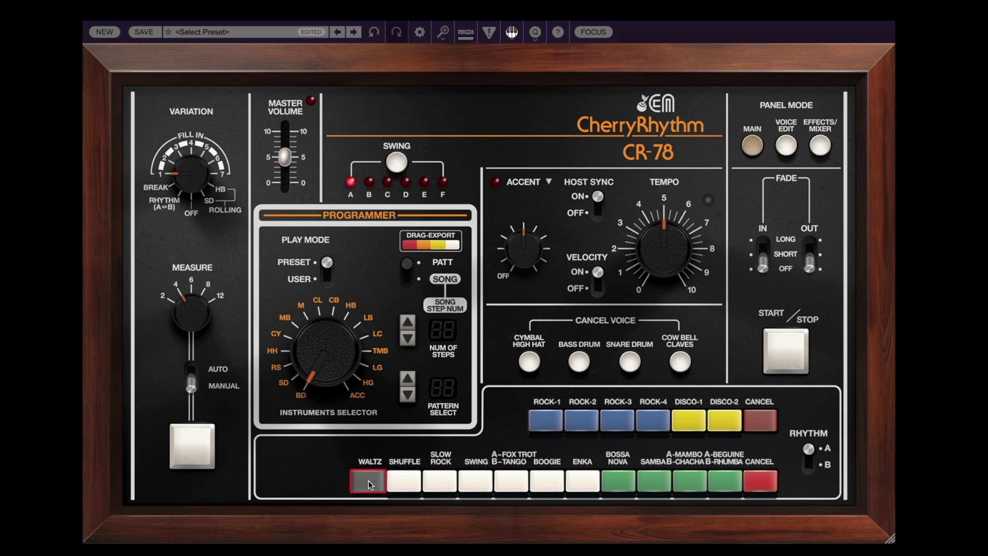
{"action": "left_click", "coordinate": [184, 447]}
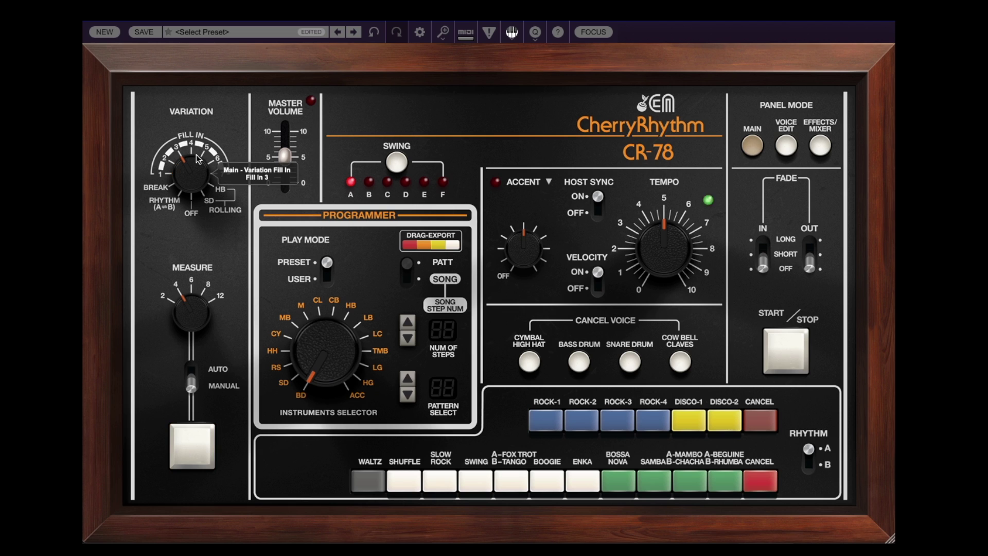
{"action": "left_click_drag", "start_coordinate": [199, 164], "coordinate": [199, 167]}
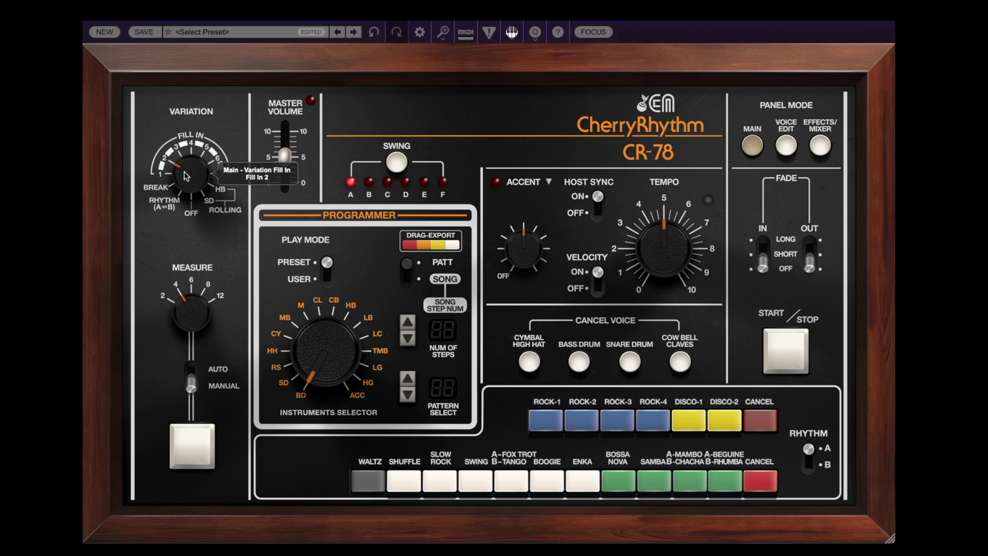
Step: Audition fills on Shuffle and Slow Rock, setting Variation to Fill In 3
{"action": "left_click", "coordinate": [407, 479]}
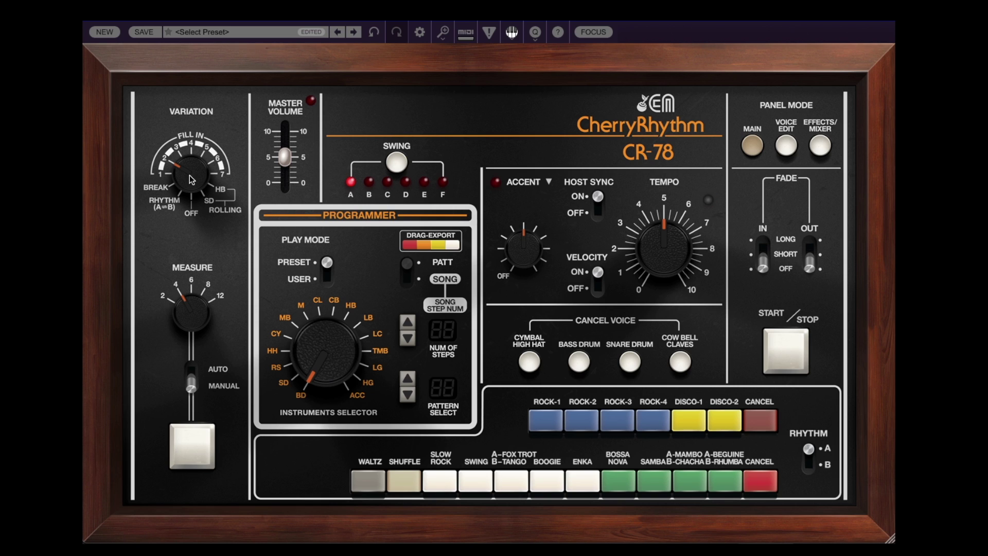
{"action": "left_click_drag", "start_coordinate": [189, 175], "coordinate": [189, 164]}
{"action": "left_click", "coordinate": [440, 480]}
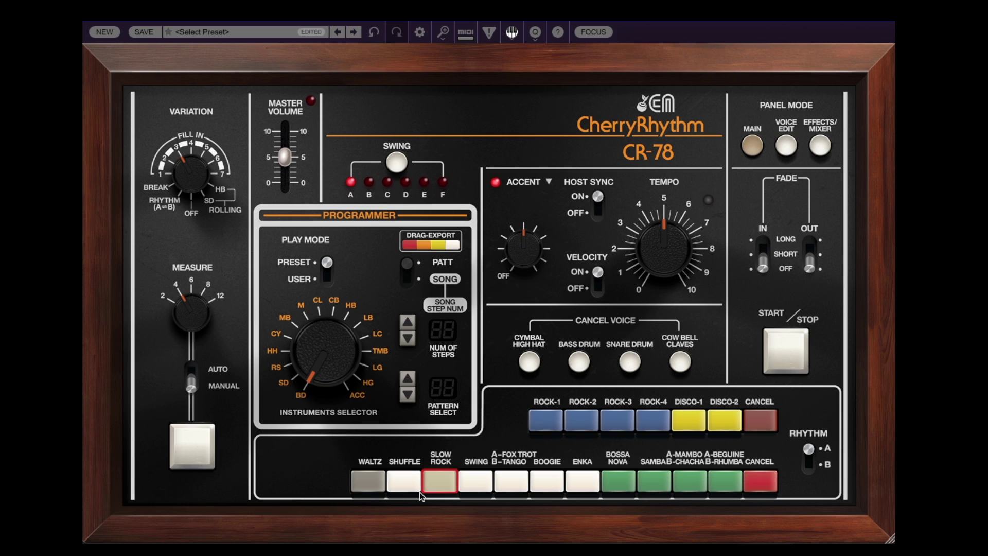
{"action": "left_click", "coordinate": [196, 449]}
Step: Select the Rock-1 rhythm and audition it with a manually triggered fill
{"action": "left_click", "coordinate": [540, 424]}
{"action": "left_click", "coordinate": [690, 421]}
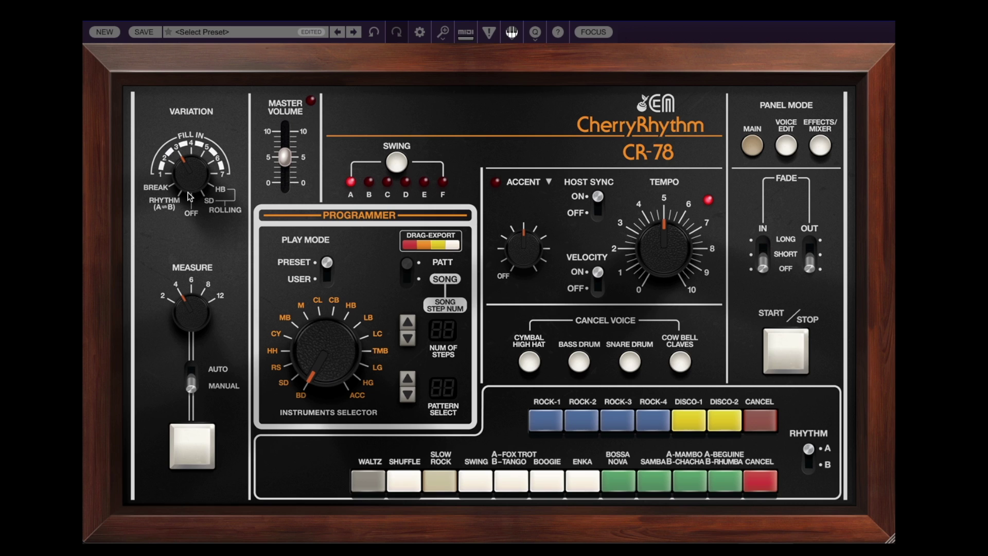
{"action": "left_click", "coordinate": [537, 422]}
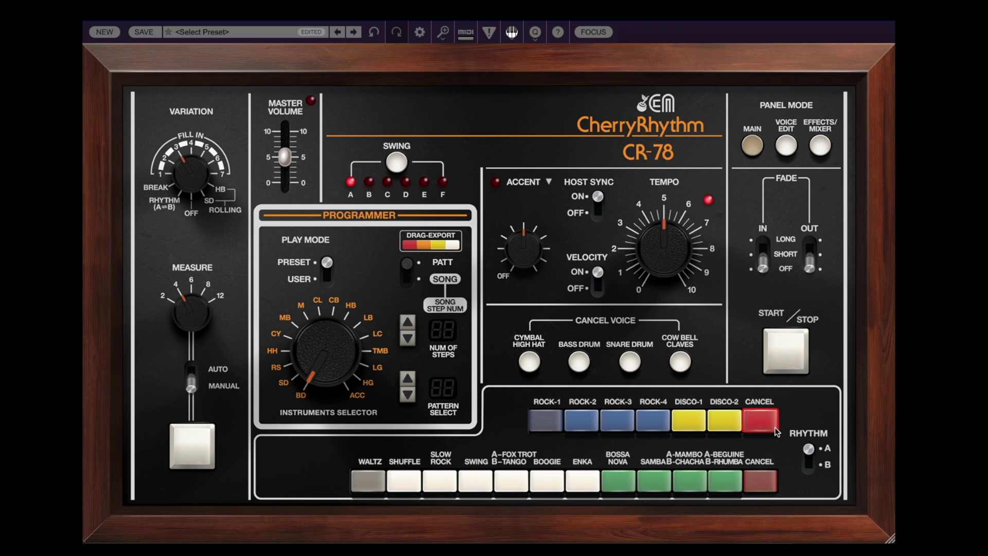
{"action": "left_click", "coordinate": [783, 350]}
{"action": "left_click", "coordinate": [201, 451]}
{"action": "left_click", "coordinate": [781, 344]}
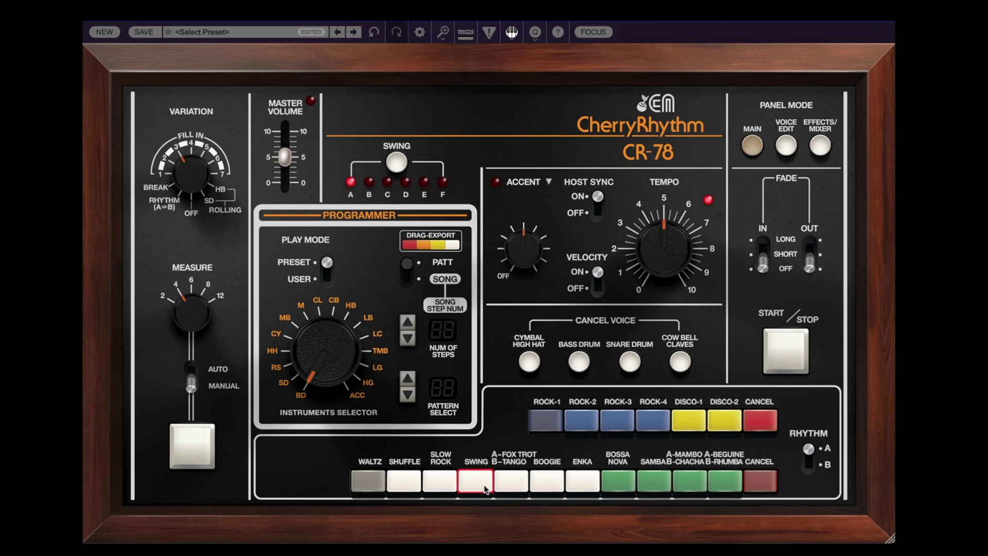
Step: Play the Bossa Nova rhythm and cycle through the Swing settings back to A
{"action": "left_click", "coordinate": [623, 486]}
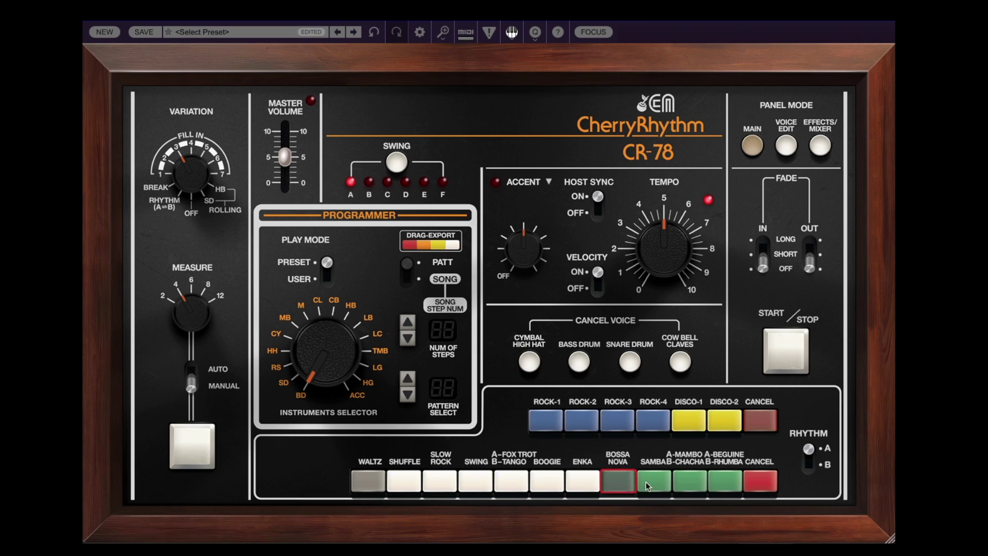
{"action": "left_click", "coordinate": [788, 357]}
{"action": "left_click", "coordinate": [397, 164]}
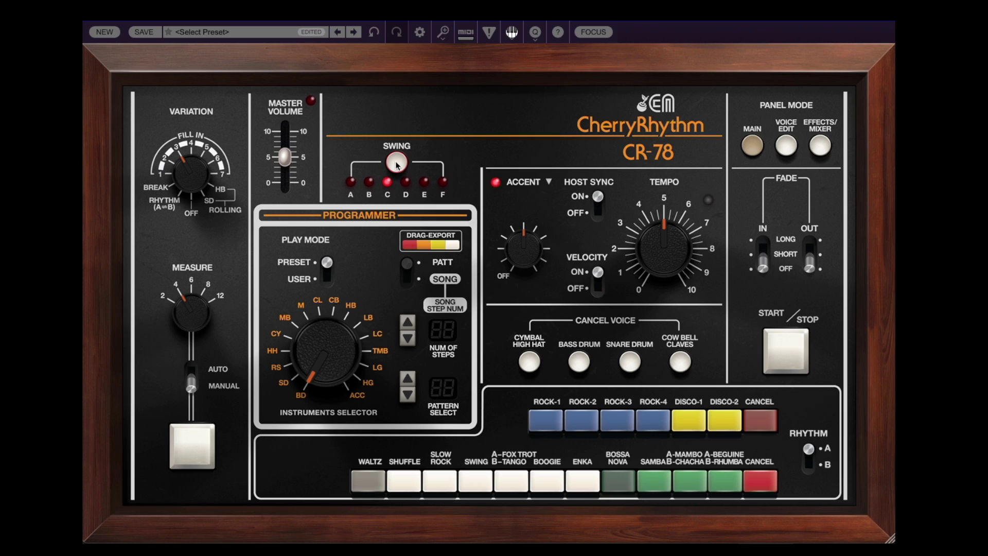
{"action": "left_click", "coordinate": [397, 164]}
{"action": "left_click", "coordinate": [397, 163]}
{"action": "left_click", "coordinate": [397, 164]}
{"action": "left_click", "coordinate": [402, 164]}
Step: Stop and restart the Bossa Nova playback, and show the Effects/Mixer panel
{"action": "left_click", "coordinate": [802, 361]}
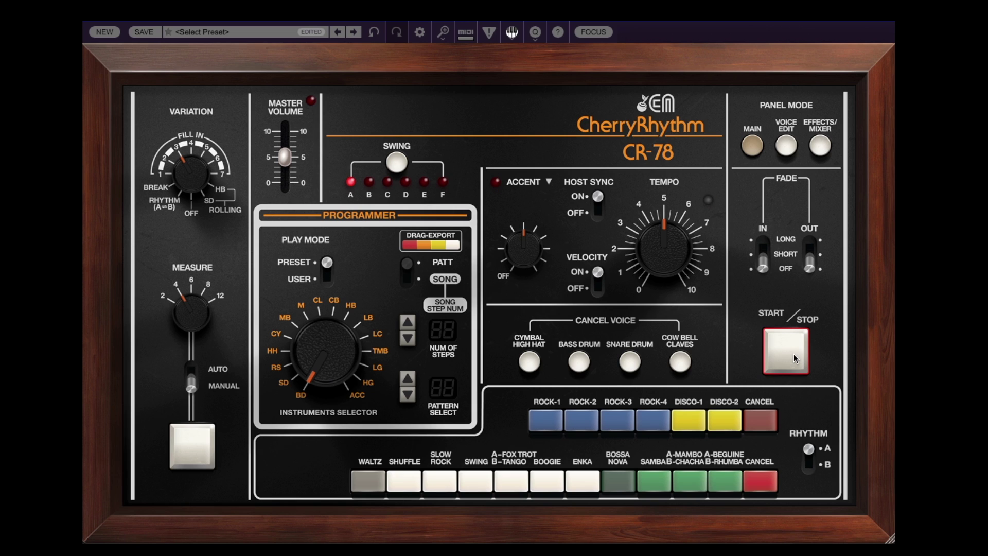
{"action": "left_click", "coordinate": [794, 359]}
{"action": "left_click", "coordinate": [794, 359]}
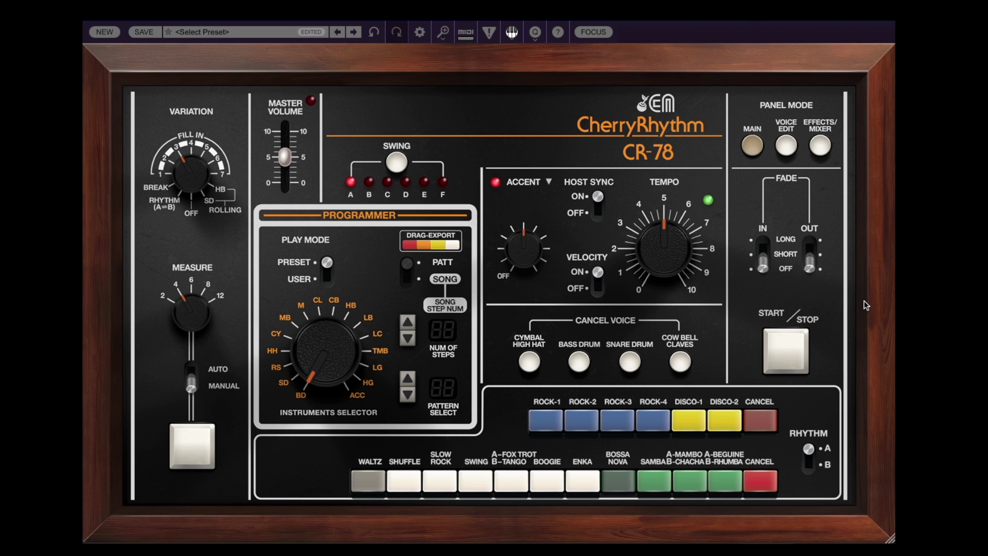
{"action": "left_click", "coordinate": [820, 147]}
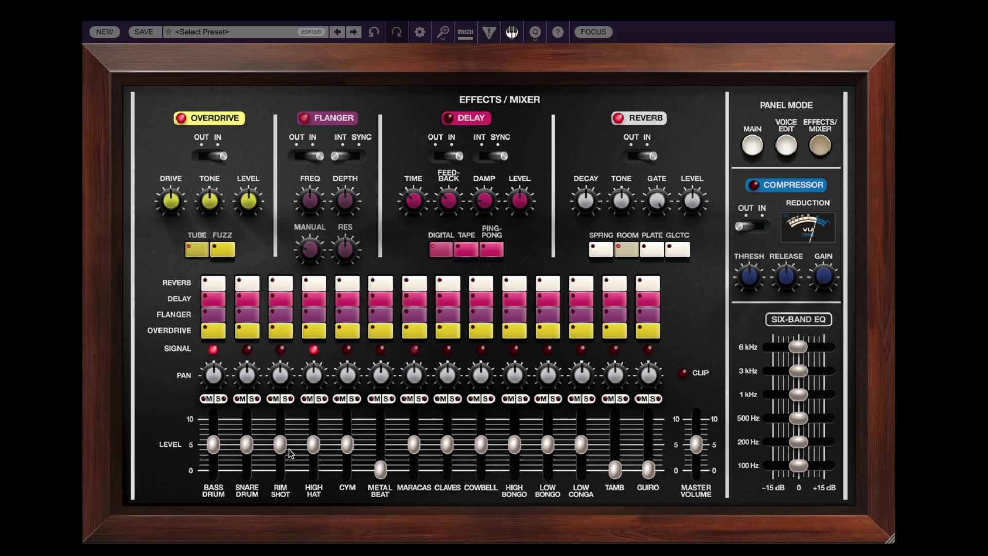
Step: Adjust the mixer levels of the cymbal, bass drum, claves and rim shot channels
{"action": "left_click_drag", "start_coordinate": [348, 444], "coordinate": [324, 449]}
{"action": "mouse_move", "coordinate": [213, 445]}
{"action": "left_mouse_down"}
{"action": "mouse_move", "coordinate": [212, 471]}
{"action": "mouse_move", "coordinate": [215, 450]}
{"action": "left_mouse_up"}
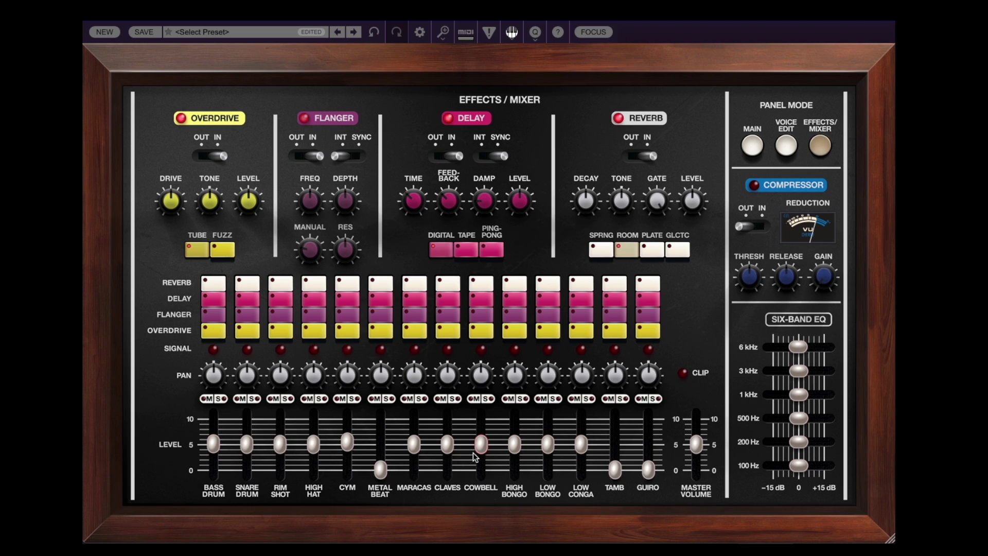
{"action": "mouse_move", "coordinate": [447, 444]}
{"action": "left_mouse_down"}
{"action": "mouse_move", "coordinate": [447, 418]}
{"action": "mouse_move", "coordinate": [447, 441]}
{"action": "left_mouse_up"}
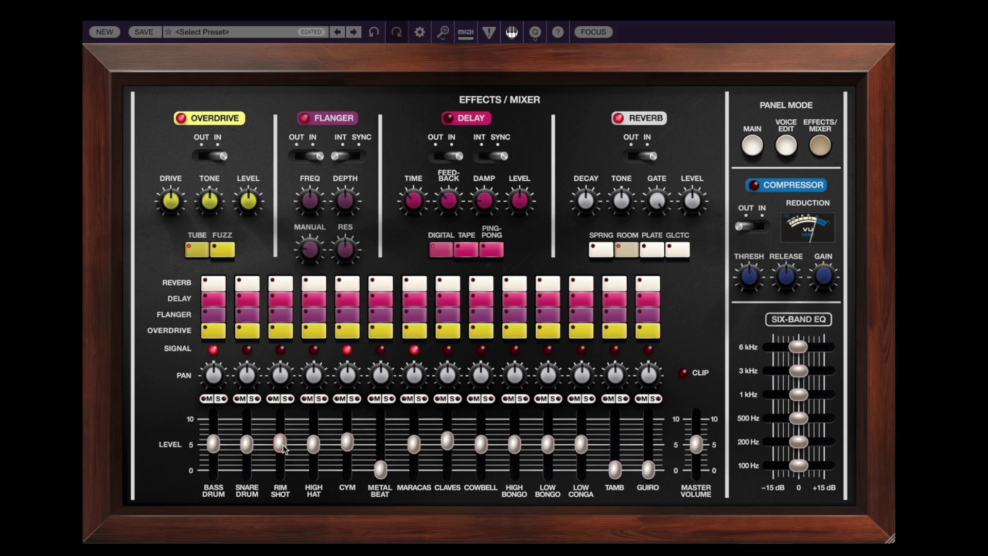
{"action": "left_click_drag", "start_coordinate": [280, 443], "coordinate": [339, 461]}
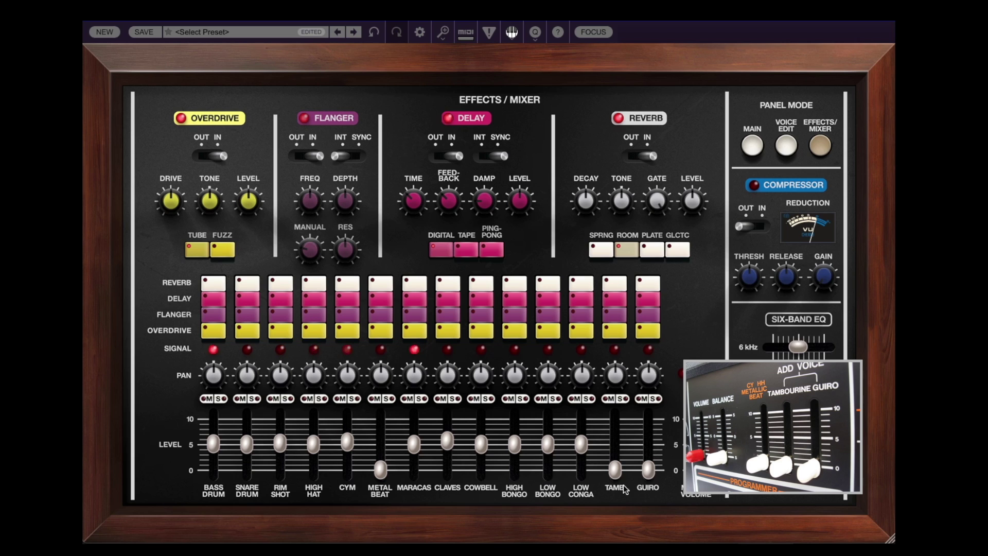
Step: Raise the tambourine level to about 4 and the guiro level to about 6.5 in the mixer, and stop the playback
{"action": "mouse_move", "coordinate": [618, 483]}
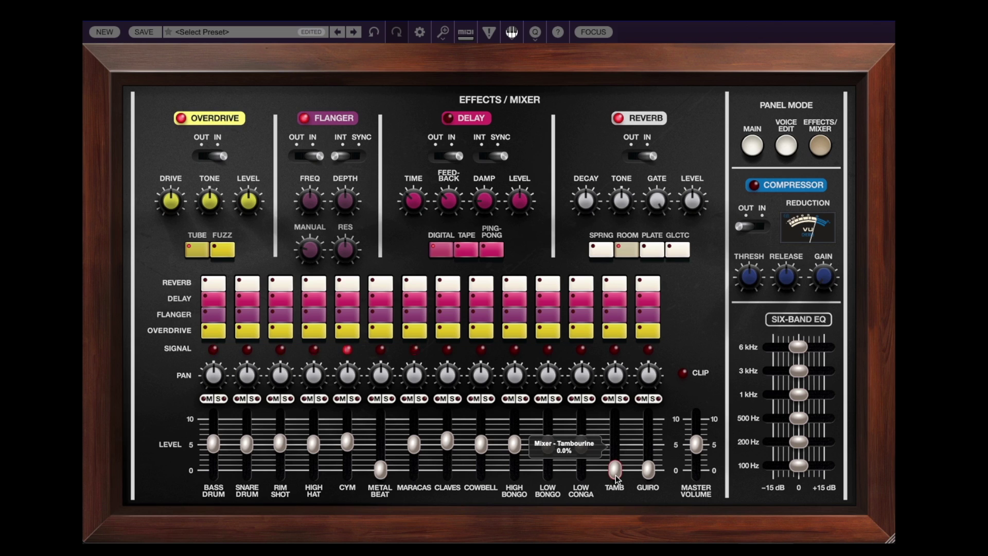
{"action": "left_click_drag", "start_coordinate": [616, 477], "coordinate": [618, 443]}
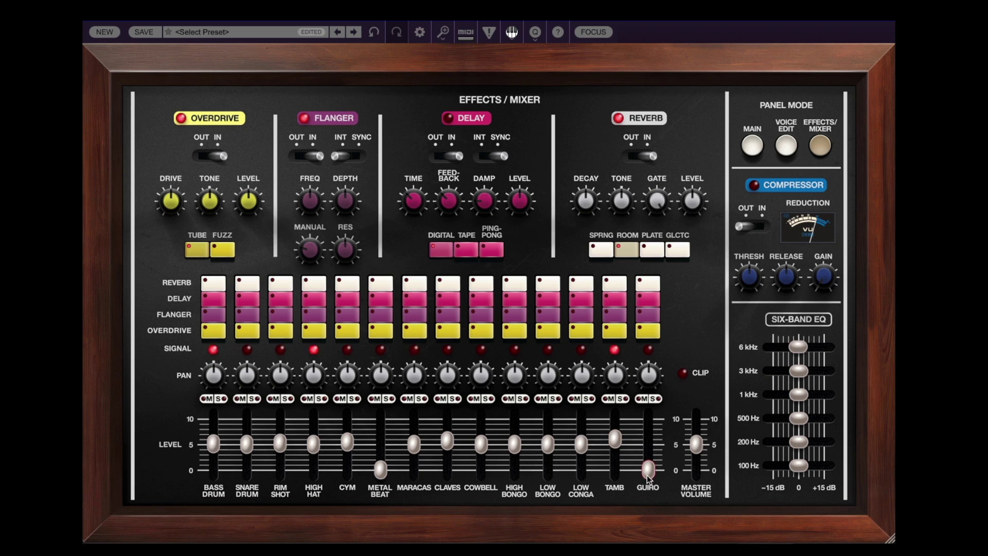
{"action": "left_click_drag", "start_coordinate": [648, 477], "coordinate": [620, 456]}
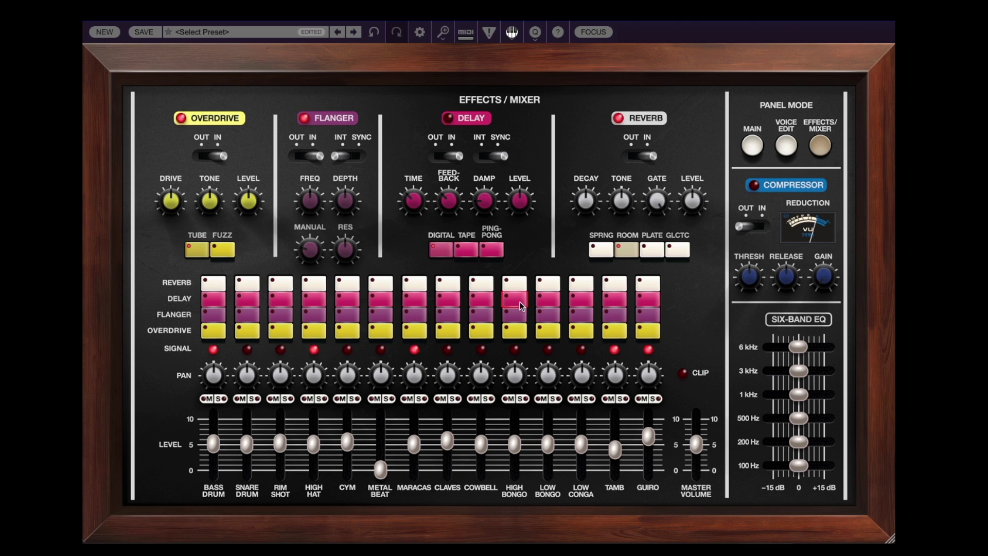
{"action": "left_click", "coordinate": [752, 146]}
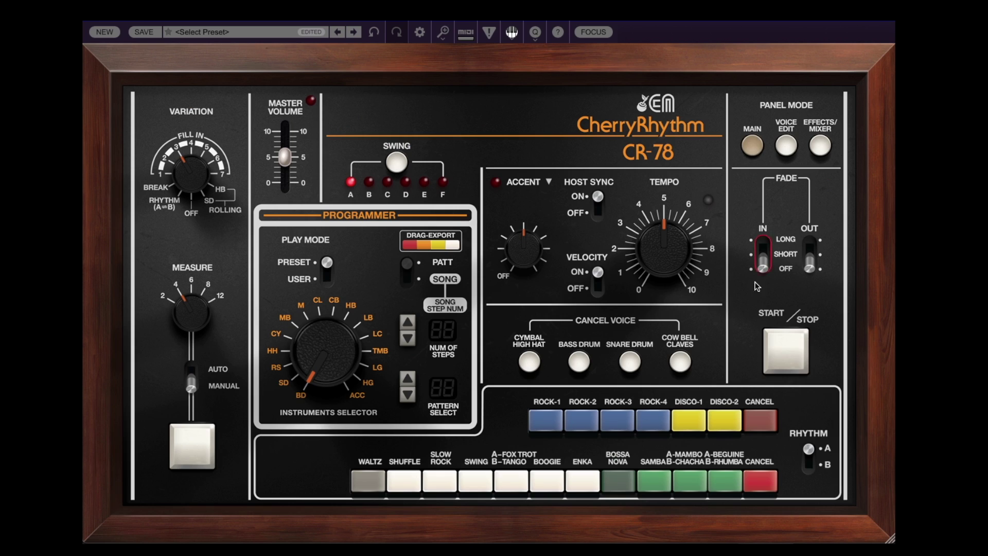
{"action": "left_click", "coordinate": [782, 341]}
Step: Show the bass drum's MIDI note assignment in Voice Edit and keep it at 36(C2)
{"action": "left_click", "coordinate": [789, 150]}
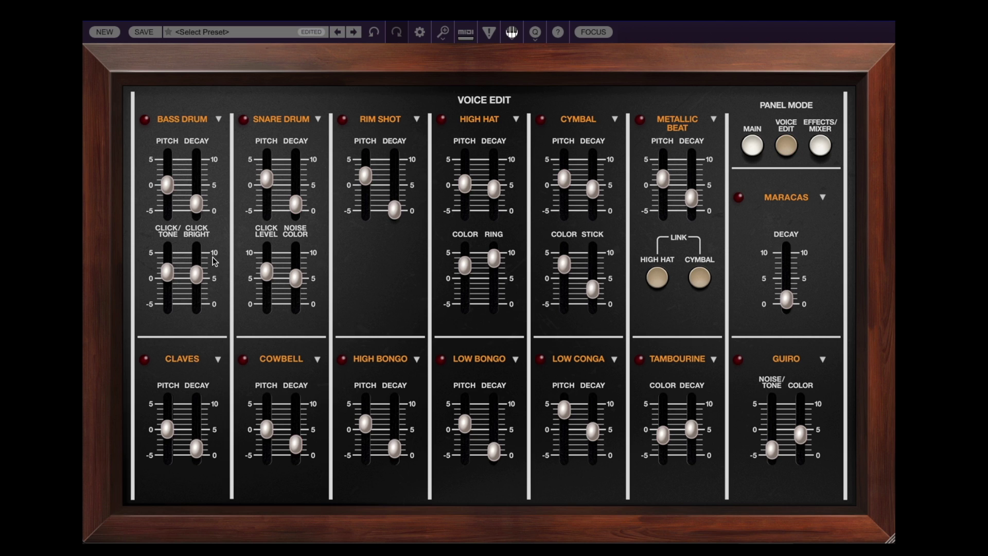
{"action": "left_click", "coordinate": [220, 121]}
{"action": "mouse_move", "coordinate": [250, 140]}
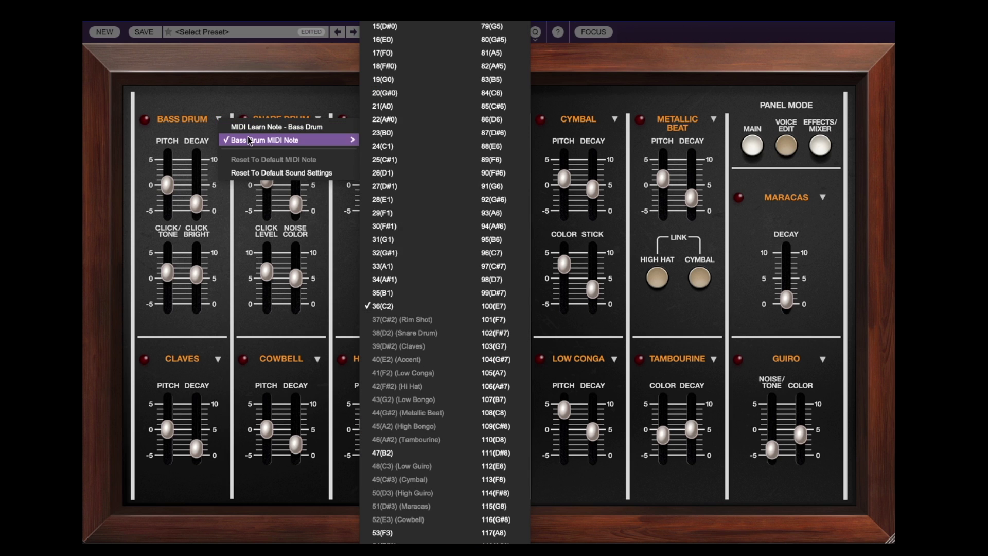
{"action": "left_click", "coordinate": [394, 307]}
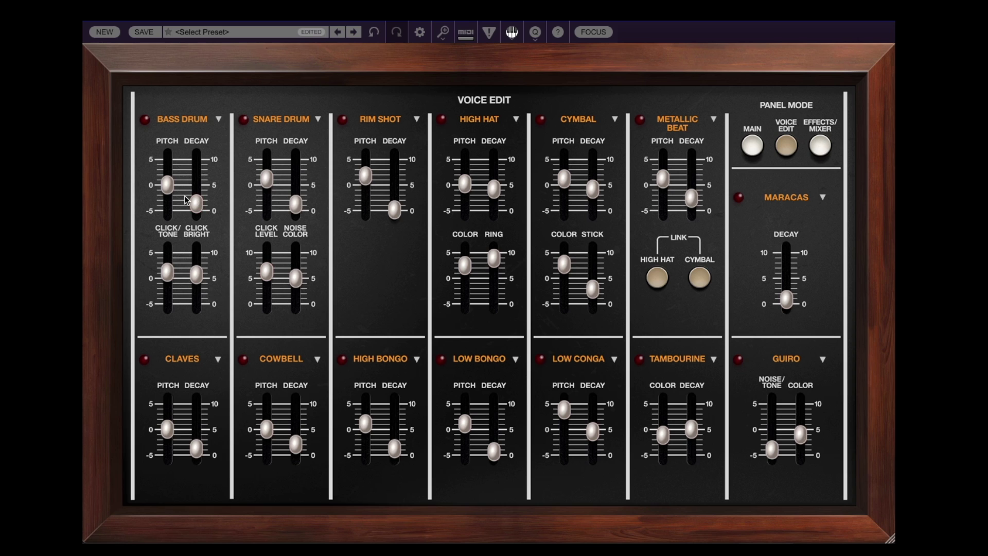
Step: Raise the bass drum's pitch and click/tone to about 2, set click bright to 60.3% and fine-tune its decay
{"action": "mouse_move", "coordinate": [168, 182]}
{"action": "left_mouse_down"}
{"action": "mouse_move", "coordinate": [164, 166]}
{"action": "mouse_move", "coordinate": [163, 198]}
{"action": "mouse_move", "coordinate": [162, 178]}
{"action": "left_mouse_up"}
{"action": "left_click_drag", "start_coordinate": [166, 272], "coordinate": [190, 278]}
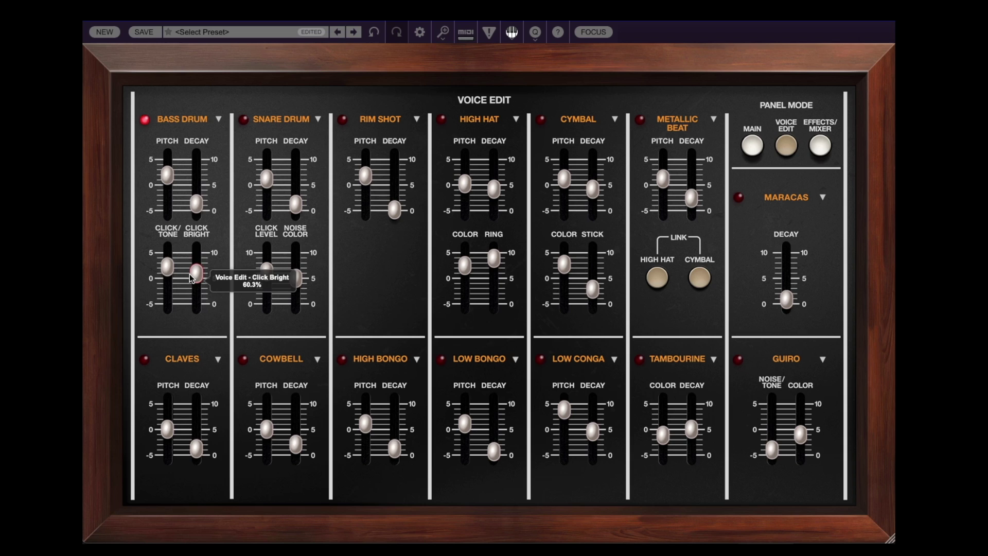
{"action": "mouse_move", "coordinate": [196, 204]}
{"action": "left_mouse_down"}
{"action": "mouse_move", "coordinate": [198, 164]}
{"action": "mouse_move", "coordinate": [196, 210]}
{"action": "left_mouse_up"}
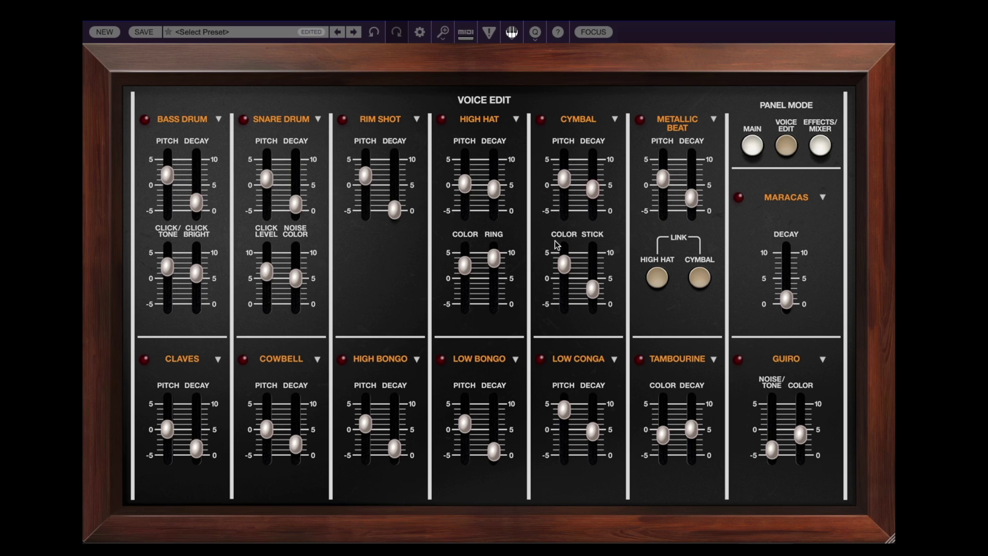
Step: Lower the cymbal's pitch to about -1, reduce its color and raise its stick amount to about 7
{"action": "left_click_drag", "start_coordinate": [594, 193], "coordinate": [565, 197]}
{"action": "mouse_move", "coordinate": [564, 262]}
{"action": "left_mouse_down"}
{"action": "mouse_move", "coordinate": [563, 295]}
{"action": "mouse_move", "coordinate": [564, 275]}
{"action": "left_mouse_up"}
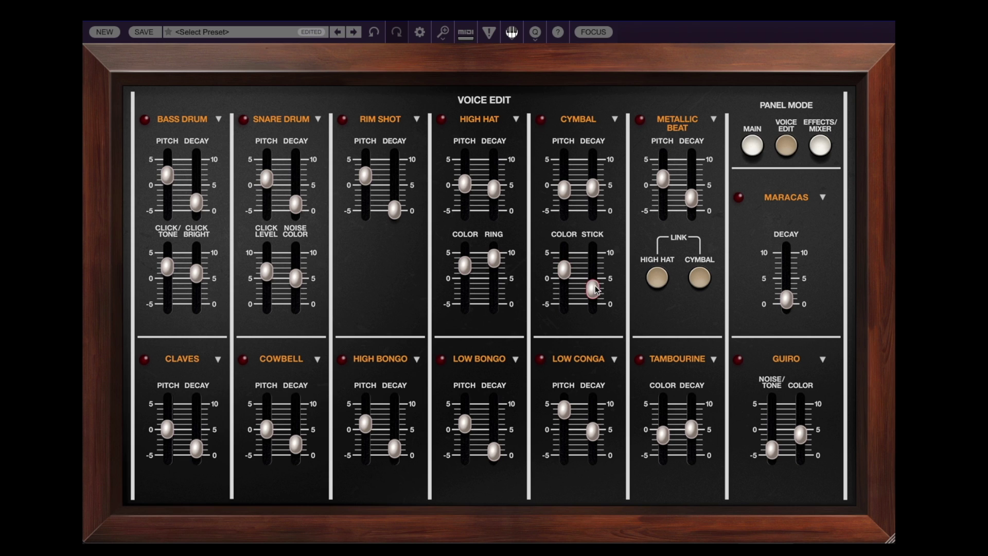
{"action": "mouse_move", "coordinate": [595, 290]}
{"action": "left_mouse_down"}
{"action": "mouse_move", "coordinate": [594, 255]}
{"action": "mouse_move", "coordinate": [594, 270]}
{"action": "left_mouse_up"}
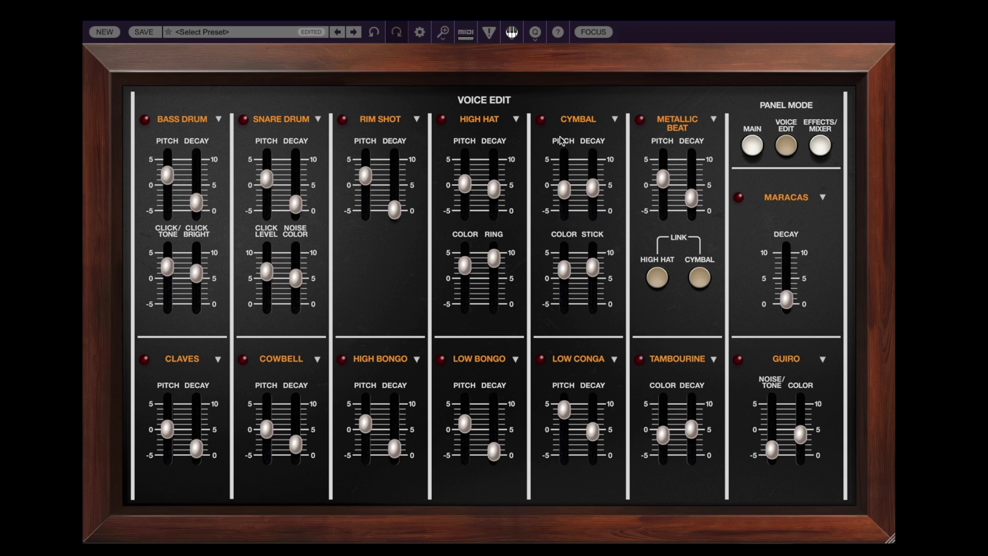
Step: Raise the Metallic Beat level to about 6 in the mixer
{"action": "mouse_move", "coordinate": [667, 187]}
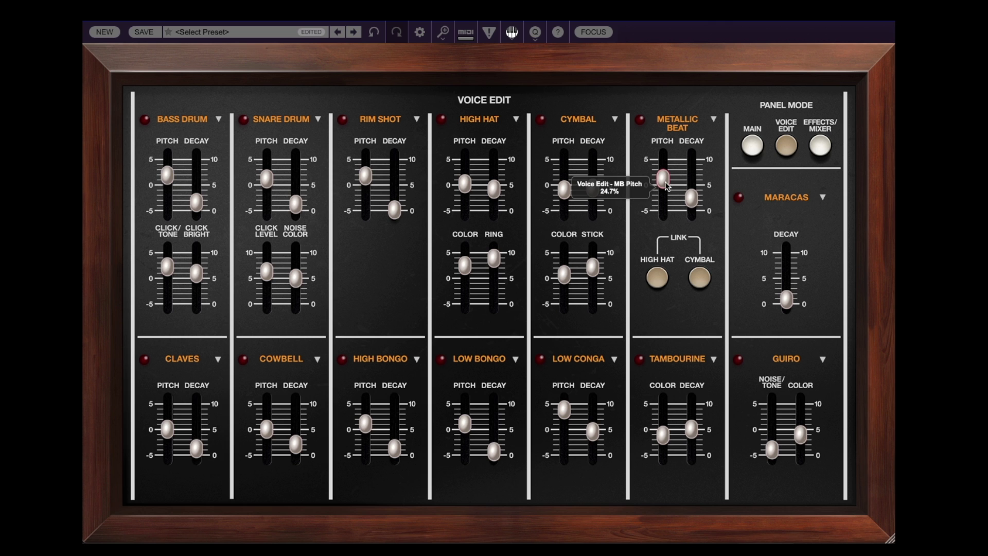
{"action": "left_click", "coordinate": [820, 147]}
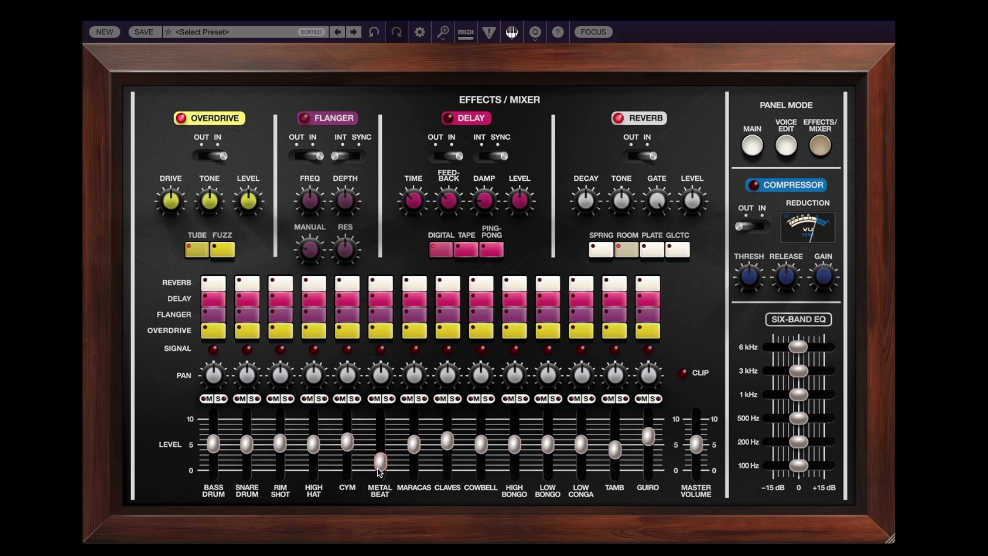
{"action": "mouse_move", "coordinate": [379, 457]}
{"action": "left_click_drag", "start_coordinate": [379, 456], "coordinate": [378, 446]}
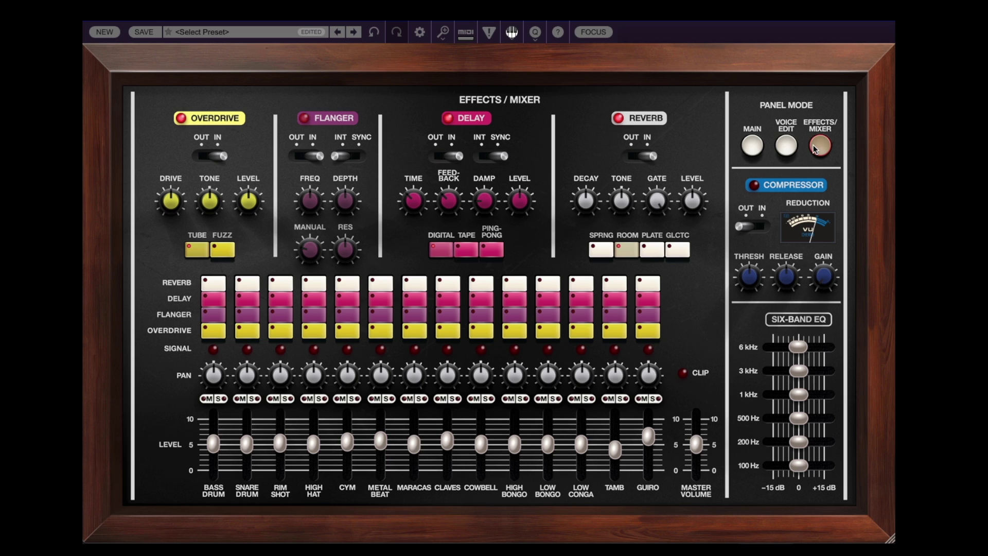
Step: In Voice Edit, toggle the Metallic Beat's Cymbal link off and on, lower its pitch and sweep its decay to 72.0% and back to 23.9%
{"action": "left_click", "coordinate": [786, 146]}
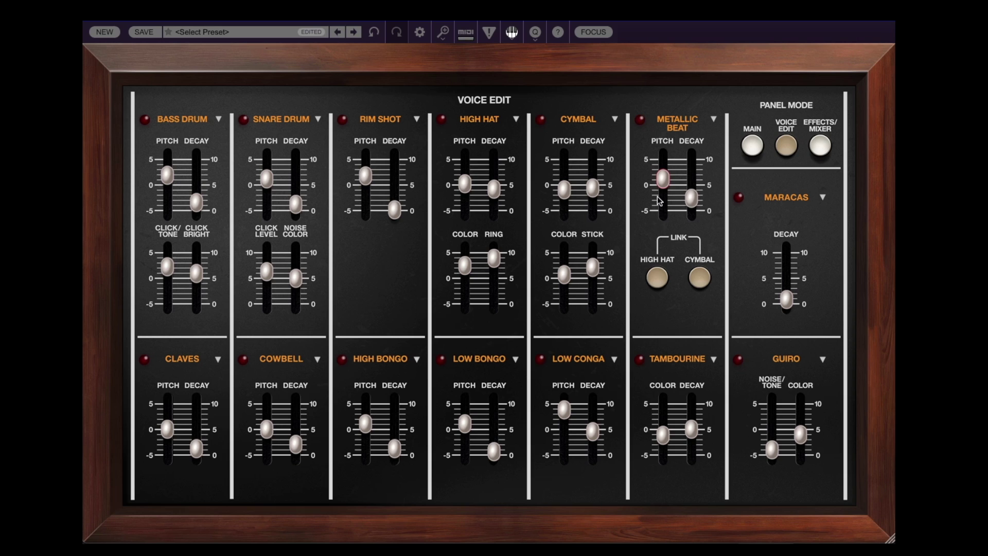
{"action": "left_click", "coordinate": [699, 280]}
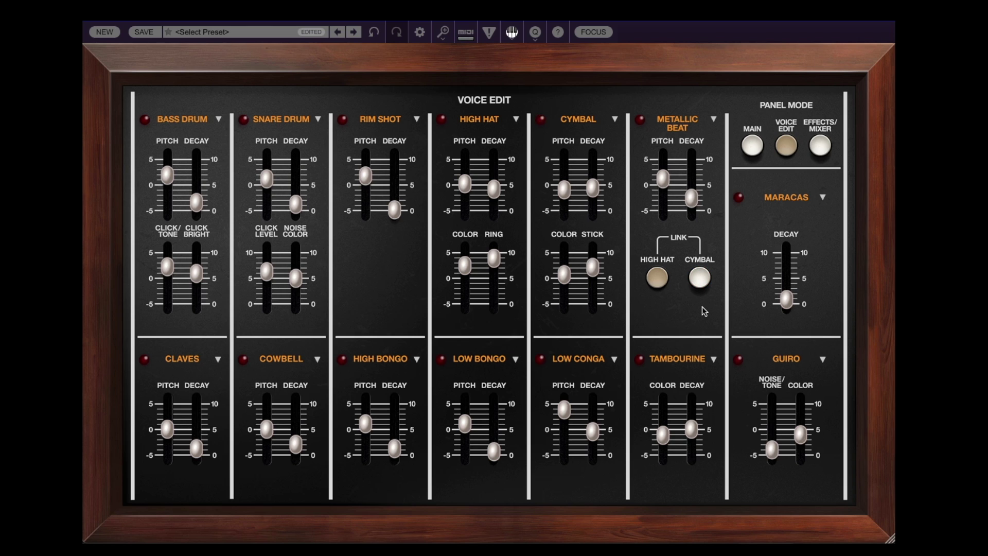
{"action": "left_click", "coordinate": [702, 278]}
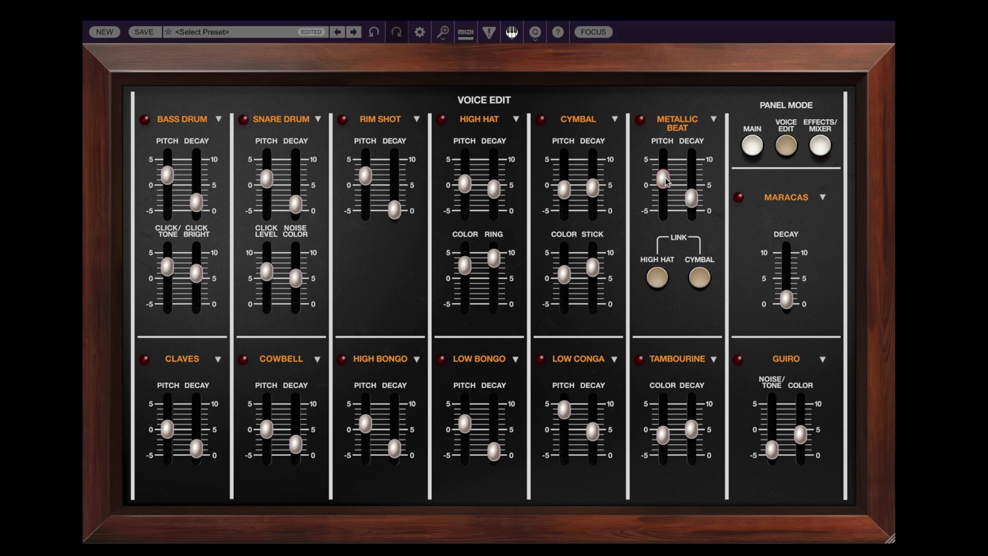
{"action": "left_click_drag", "start_coordinate": [666, 181], "coordinate": [691, 177]}
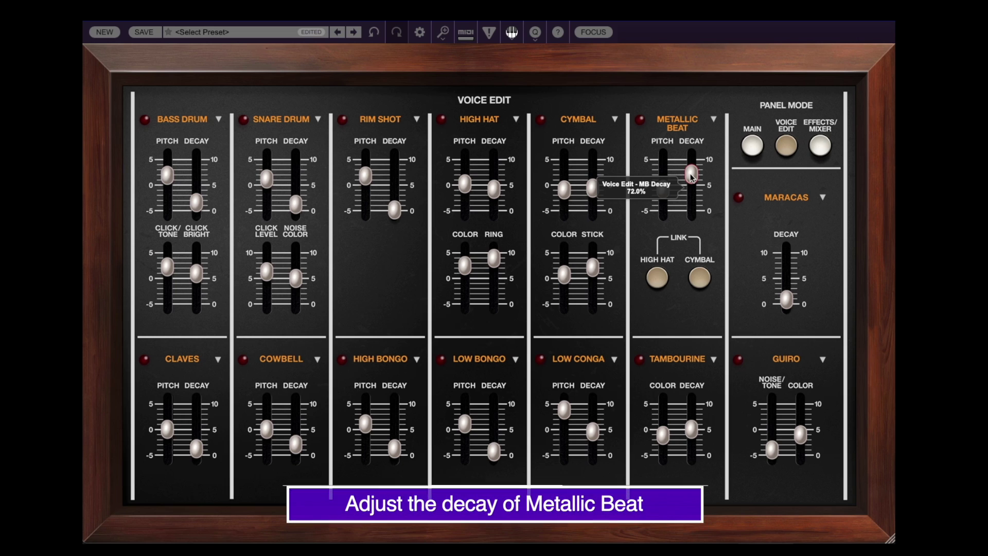
{"action": "left_click_drag", "start_coordinate": [691, 177], "coordinate": [692, 205]}
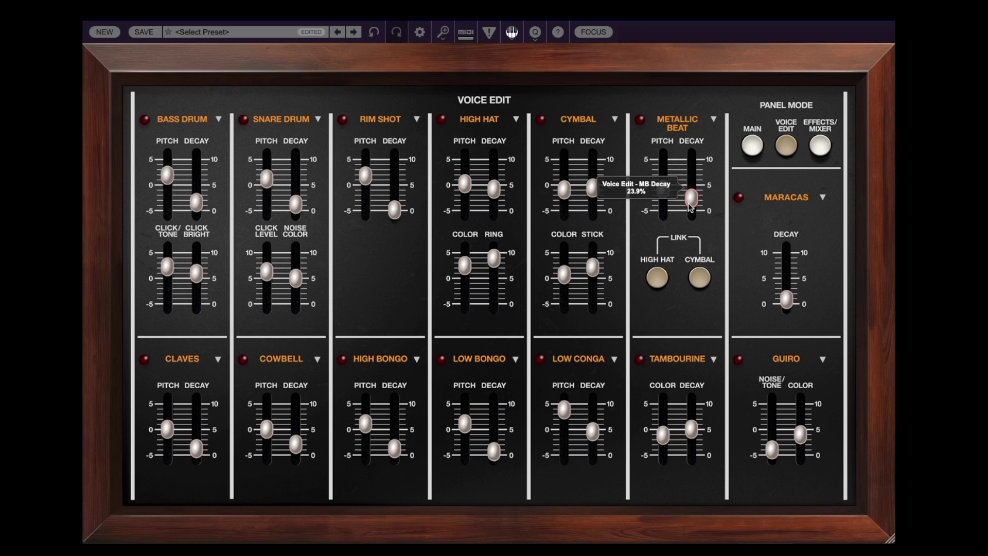
Step: Select the Rock-3 rhythm on the main panel and start the playback
{"action": "left_click", "coordinate": [752, 146]}
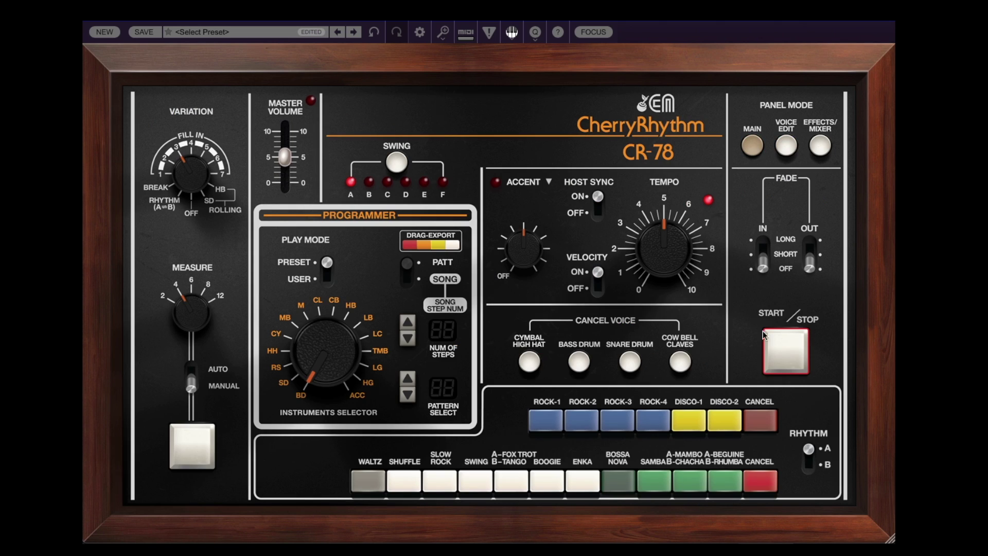
{"action": "left_click", "coordinate": [765, 337]}
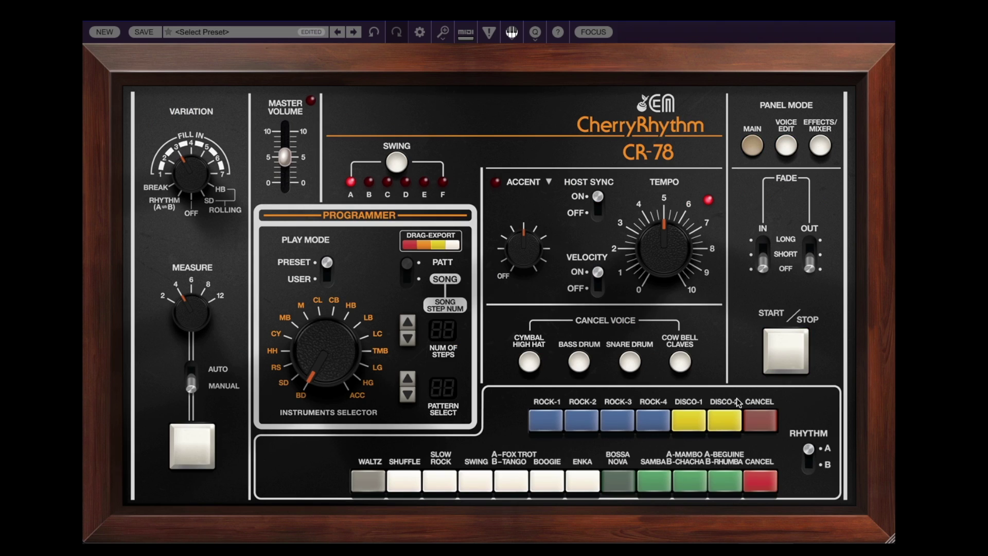
{"action": "left_click", "coordinate": [617, 421]}
{"action": "left_click", "coordinate": [788, 356]}
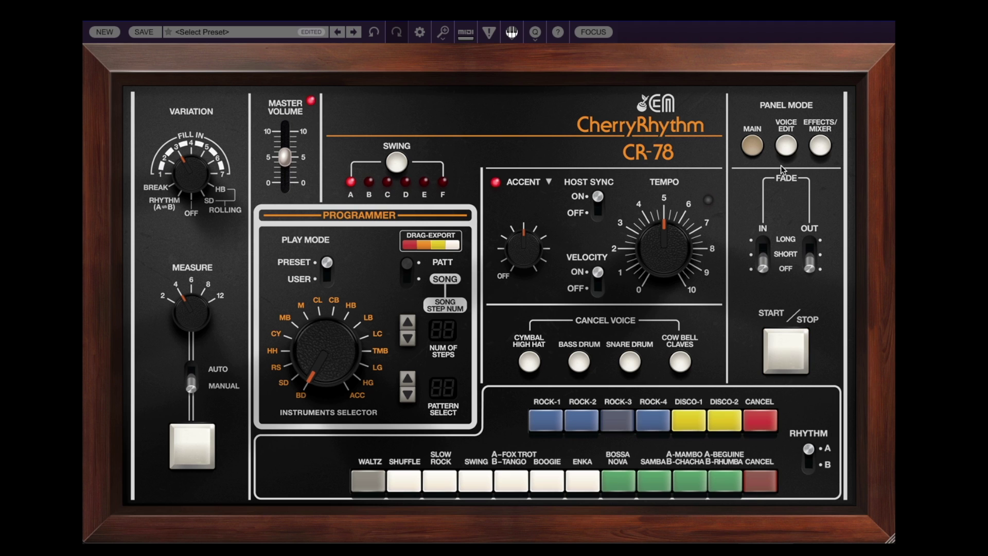
Step: Raise the bass drum's pitch to 53.2% and the high hat's pitch to 0.78 in Voice Edit
{"action": "left_click", "coordinate": [786, 149]}
{"action": "mouse_move", "coordinate": [167, 175]}
{"action": "left_mouse_down"}
{"action": "mouse_move", "coordinate": [167, 158]}
{"action": "mouse_move", "coordinate": [168, 172]}
{"action": "left_mouse_up"}
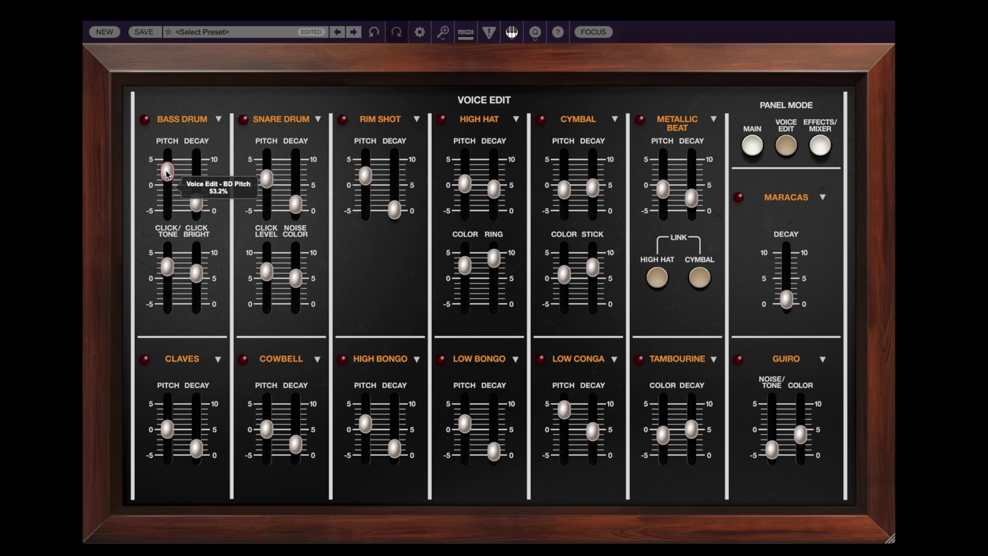
{"action": "left_click_drag", "start_coordinate": [465, 183], "coordinate": [464, 172]}
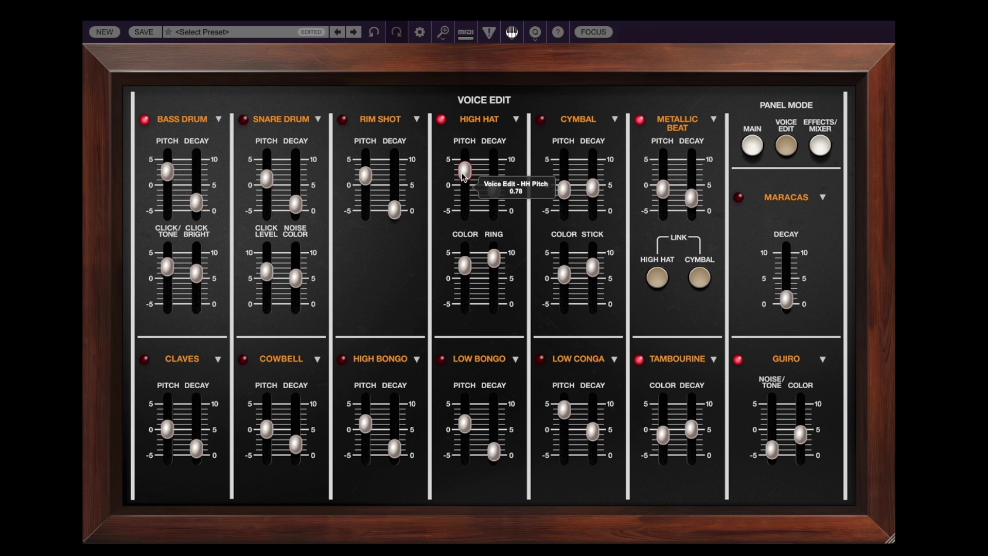
Step: Toggle the Metallic Beat's High Hat link off and on, and lower the Metallic Beat pitch to about -2.5
{"action": "left_click", "coordinate": [658, 279]}
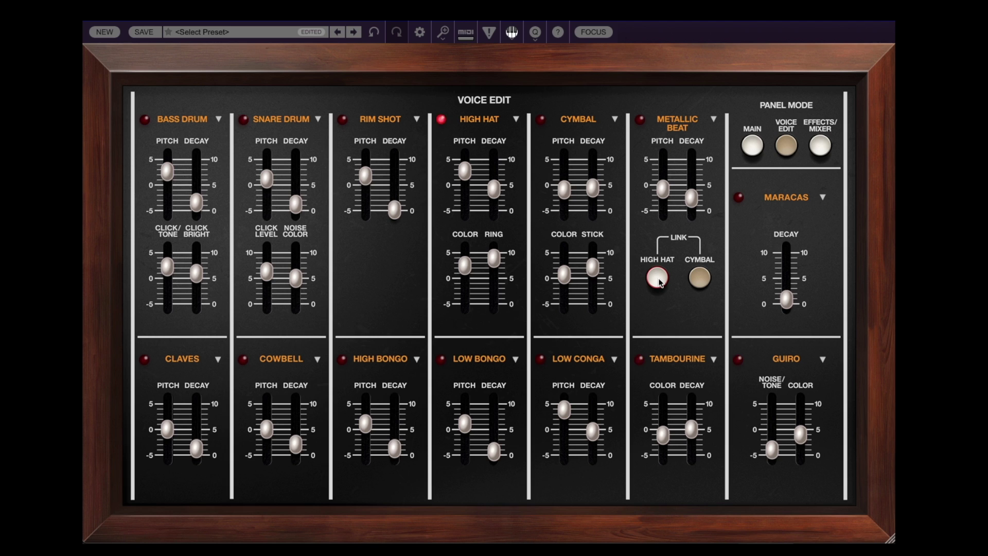
{"action": "left_click", "coordinate": [658, 280]}
{"action": "left_click_drag", "start_coordinate": [665, 194], "coordinate": [667, 211]}
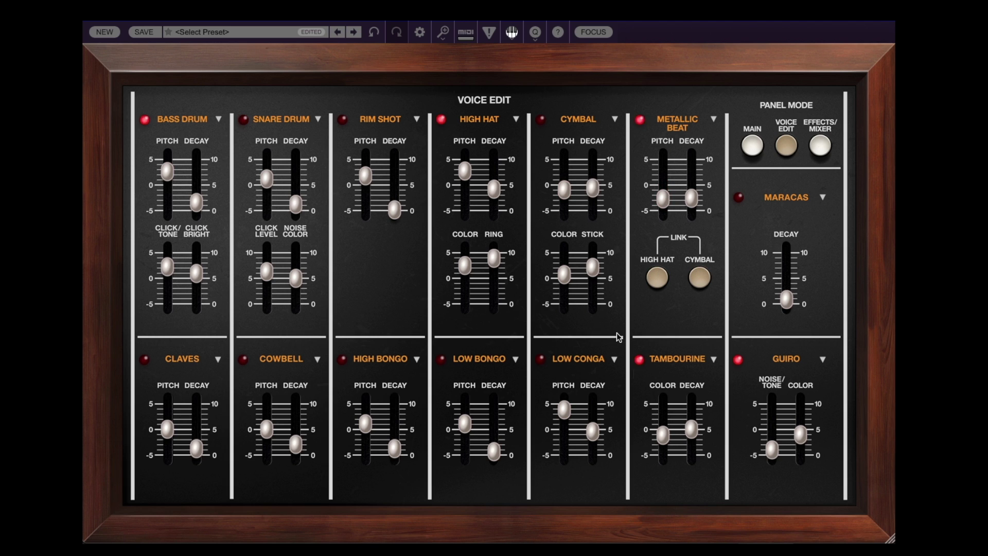
Step: Raise the tambourine's color and set its decay to 95.3%, then lower the guiro's color and raise its noise/tone to about 0
{"action": "left_click_drag", "start_coordinate": [663, 430], "coordinate": [694, 406]}
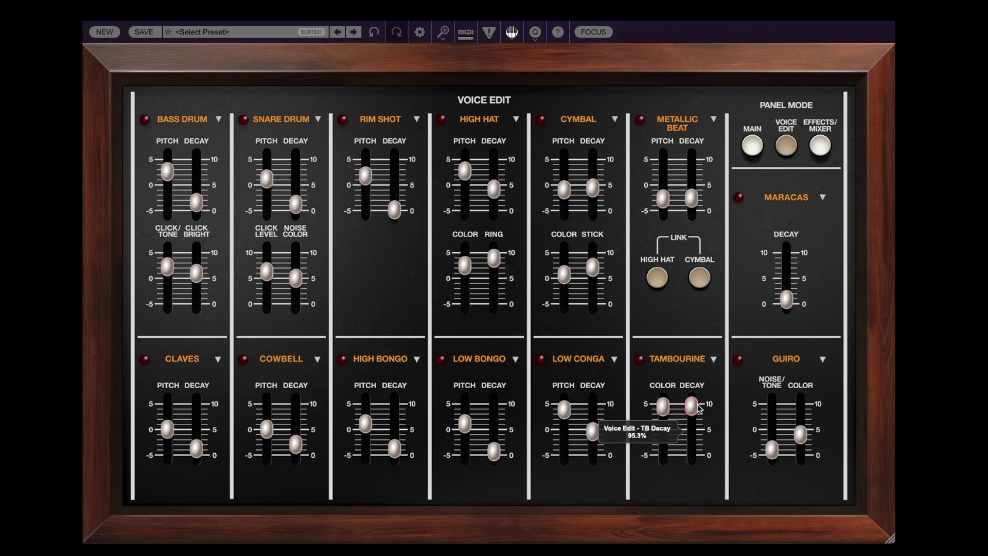
{"action": "left_click_drag", "start_coordinate": [800, 435], "coordinate": [800, 457]}
{"action": "mouse_move", "coordinate": [772, 451]}
{"action": "left_mouse_down"}
{"action": "mouse_move", "coordinate": [769, 410]}
{"action": "mouse_move", "coordinate": [770, 431]}
{"action": "left_mouse_up"}
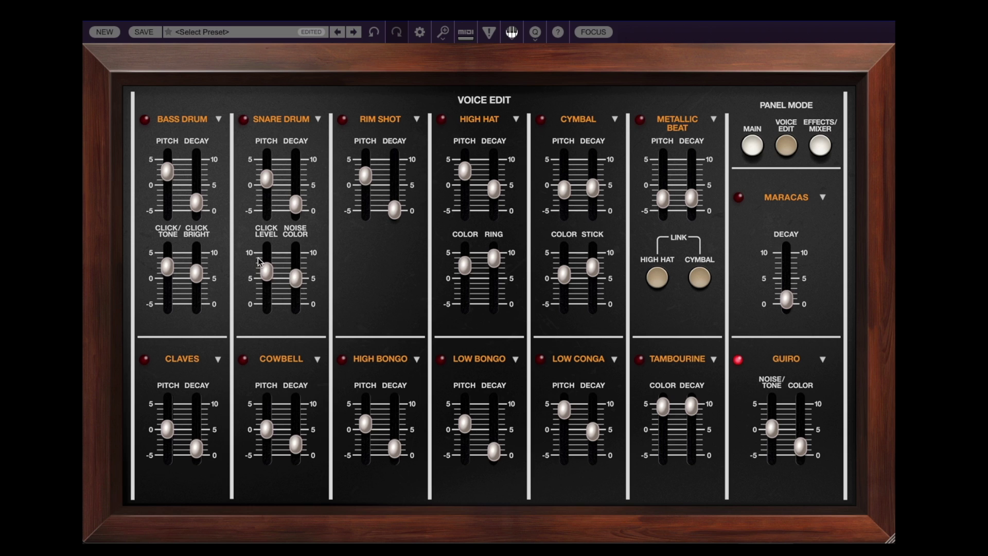
Step: Raise the snare drum's click level to 10, lower its noise color and set its decay to about 34%
{"action": "left_click_drag", "start_coordinate": [266, 271], "coordinate": [267, 252]}
{"action": "mouse_move", "coordinate": [300, 289]}
{"action": "left_mouse_down"}
{"action": "mouse_move", "coordinate": [298, 253]}
{"action": "mouse_move", "coordinate": [297, 297]}
{"action": "left_mouse_up"}
{"action": "mouse_move", "coordinate": [296, 205]}
{"action": "left_mouse_down"}
{"action": "mouse_move", "coordinate": [296, 182]}
{"action": "mouse_move", "coordinate": [293, 200]}
{"action": "left_mouse_up"}
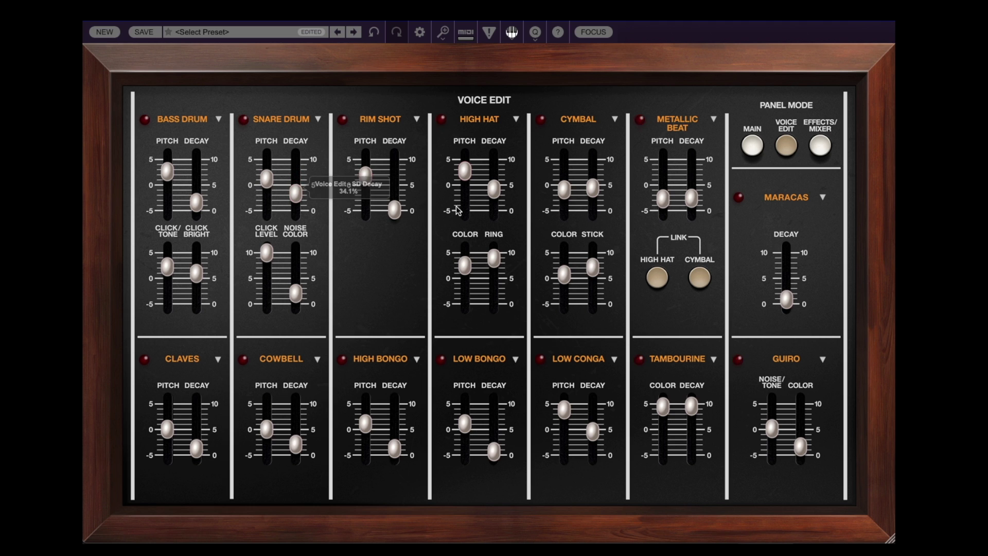
Step: Stop the Rock-3 playback on the main panel and create a new preset
{"action": "left_click", "coordinate": [752, 146]}
{"action": "left_click", "coordinate": [793, 358]}
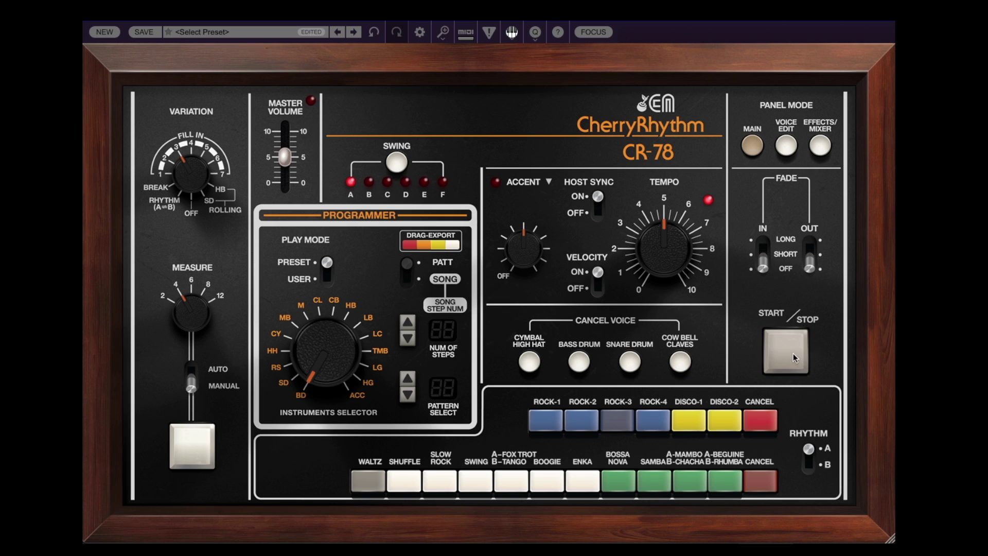
{"action": "left_click", "coordinate": [102, 35]}
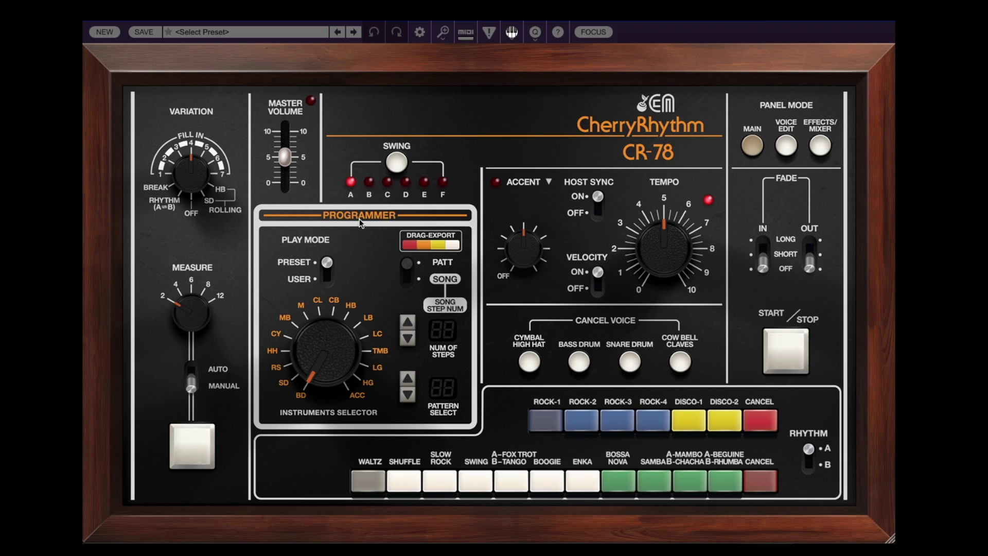
Step: Switch the programmer's play mode to User and set the number of steps to 13
{"action": "left_click", "coordinate": [328, 284]}
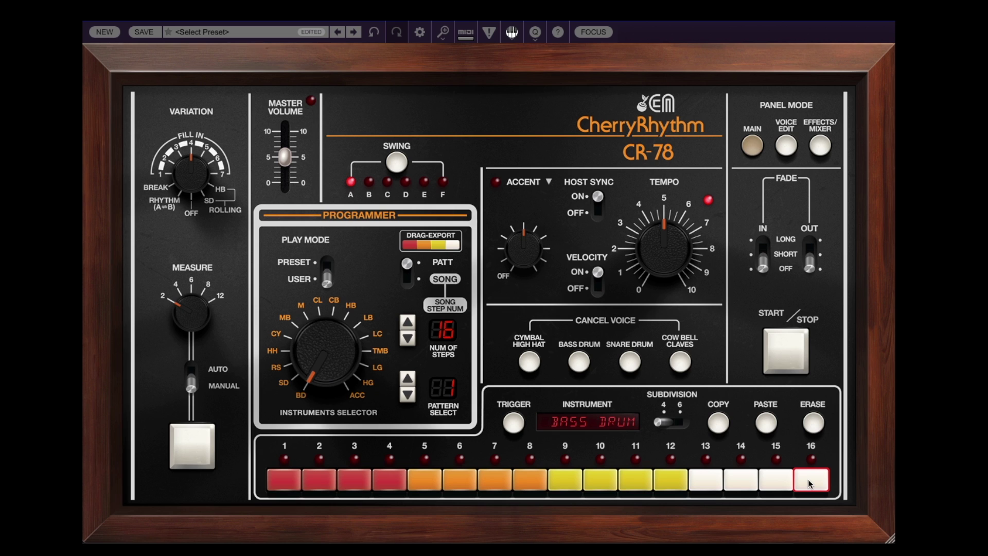
{"action": "left_click", "coordinate": [407, 339]}
{"action": "left_click", "coordinate": [407, 338]}
Step: Program bass drum hits on steps 1, 7 and 9, and snare drum hits on steps 4 and 11
{"action": "left_click", "coordinate": [279, 480]}
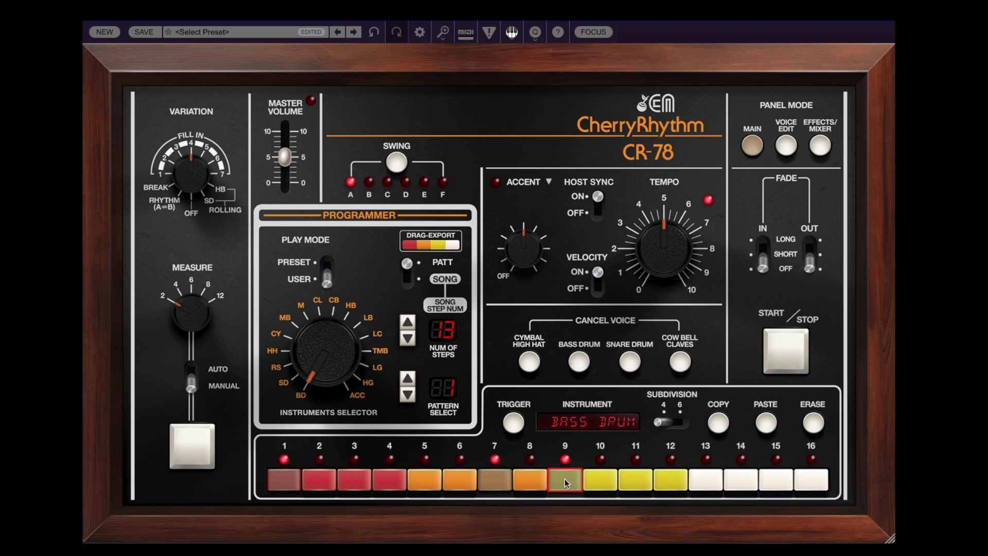
{"action": "left_click_drag", "start_coordinate": [315, 368], "coordinate": [315, 360]}
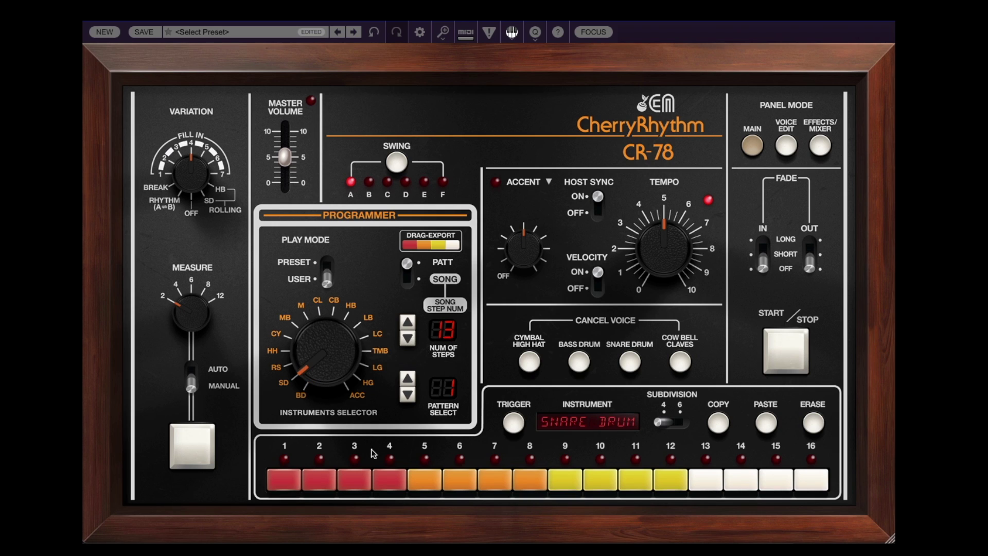
{"action": "left_click", "coordinate": [389, 480]}
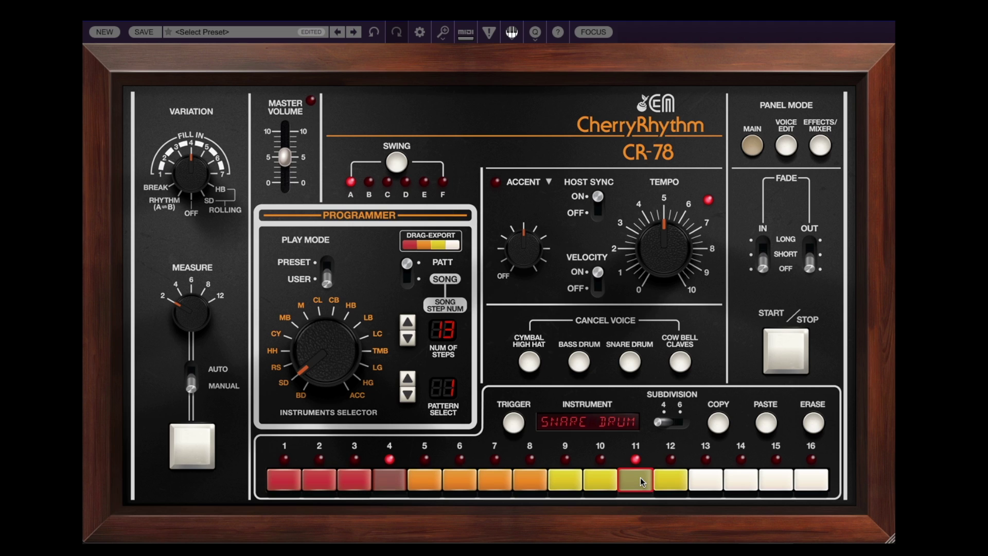
Step: Audition the bass and snare pattern, fill steps 1 to 13 with hi-hat hits and play it back
{"action": "left_click", "coordinate": [786, 353]}
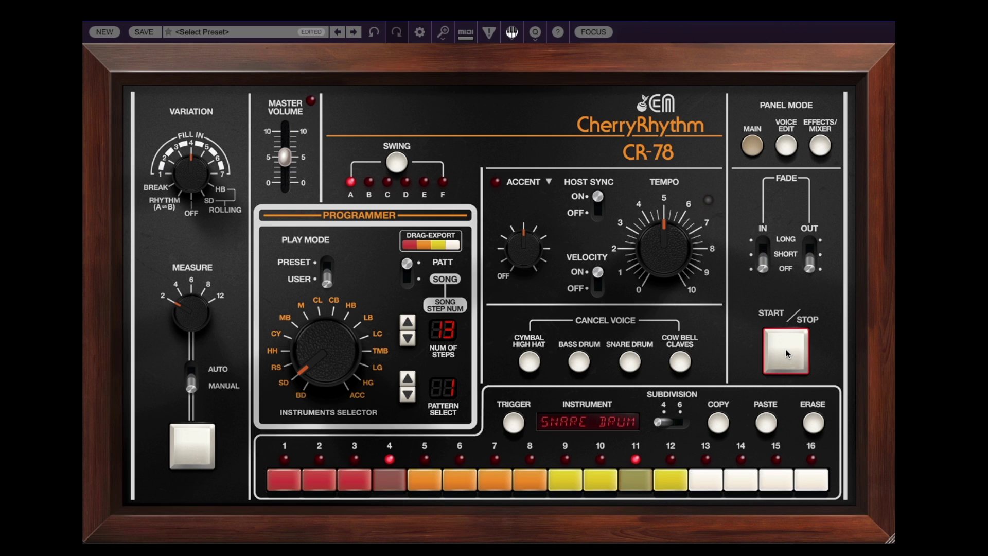
{"action": "left_click", "coordinate": [786, 353]}
{"action": "scroll", "coordinate": [323, 343], "scroll_direction": "up", "scroll_amount": 2}
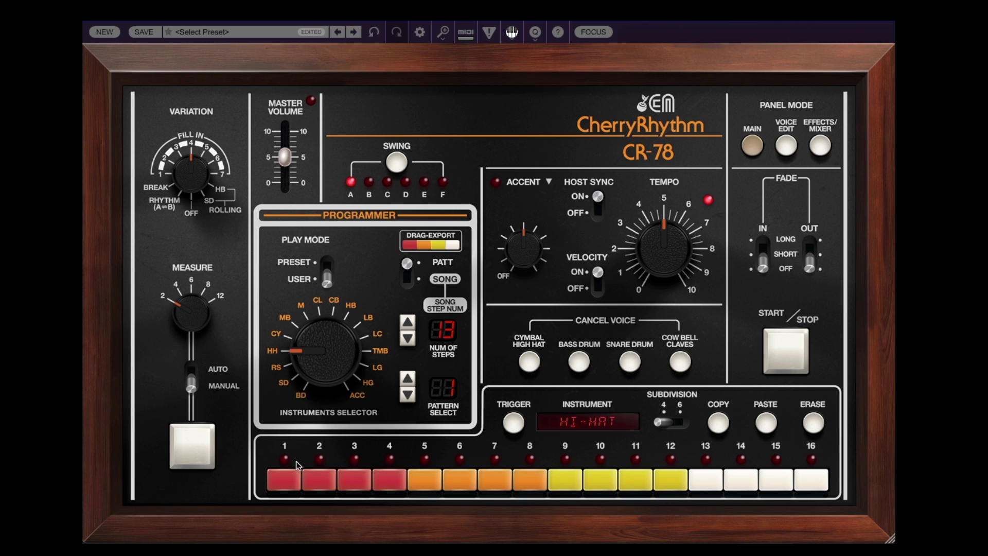
{"action": "mouse_move", "coordinate": [296, 465]}
{"action": "left_mouse_down"}
{"action": "mouse_move", "coordinate": [322, 482]}
{"action": "mouse_move", "coordinate": [703, 483]}
{"action": "left_mouse_up"}
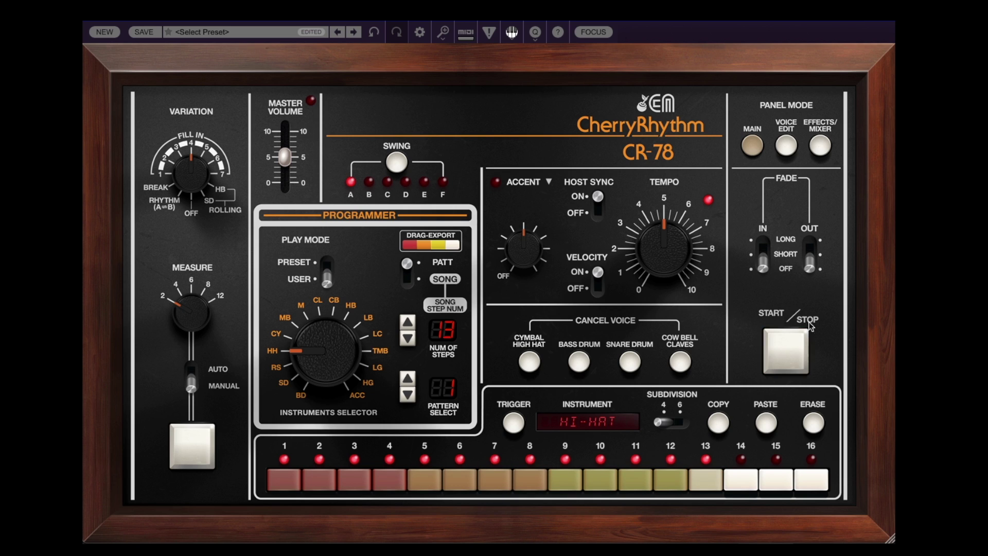
{"action": "left_click", "coordinate": [792, 349]}
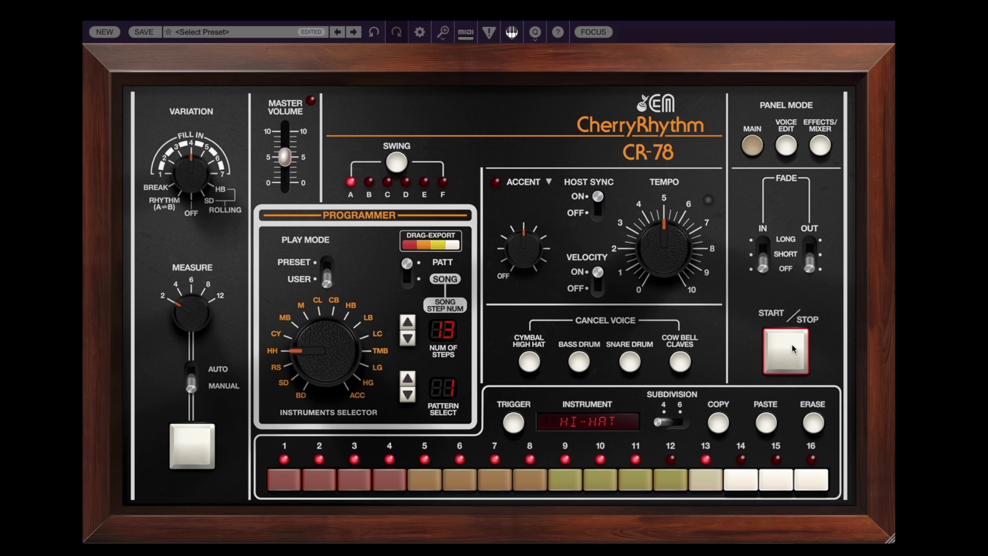
{"action": "left_click", "coordinate": [792, 349]}
Step: Program accents on steps 1, 4, 7, 9 and 11 of user pattern 1
{"action": "left_click_drag", "start_coordinate": [330, 357], "coordinate": [350, 220]}
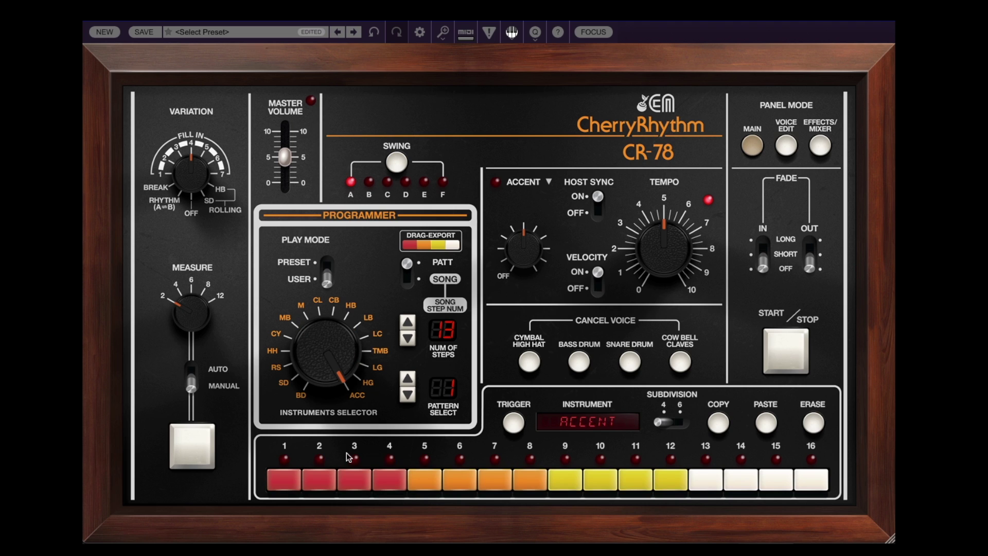
{"action": "left_click", "coordinate": [281, 480]}
{"action": "left_click", "coordinate": [390, 480]}
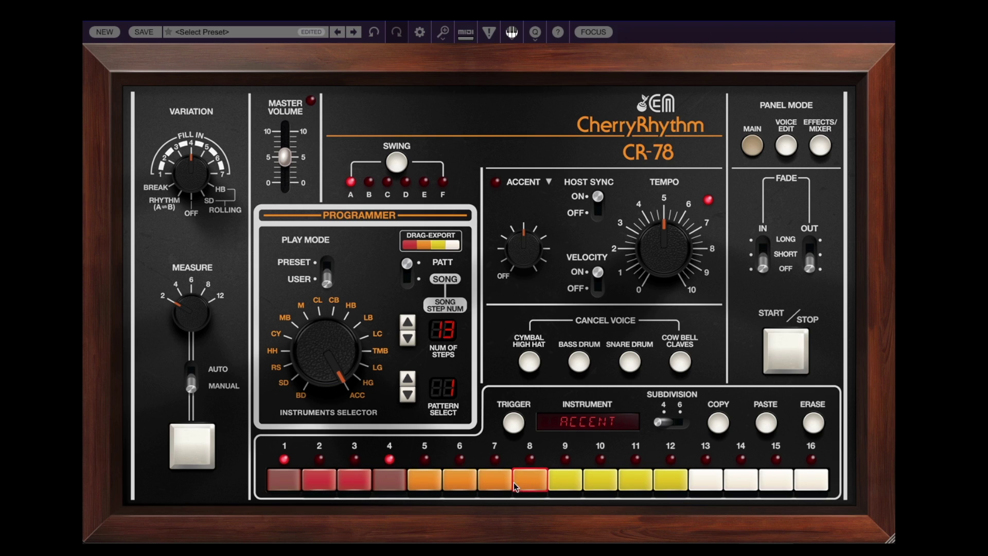
{"action": "left_click", "coordinate": [494, 480]}
{"action": "left_click", "coordinate": [565, 480]}
{"action": "left_click", "coordinate": [636, 479]}
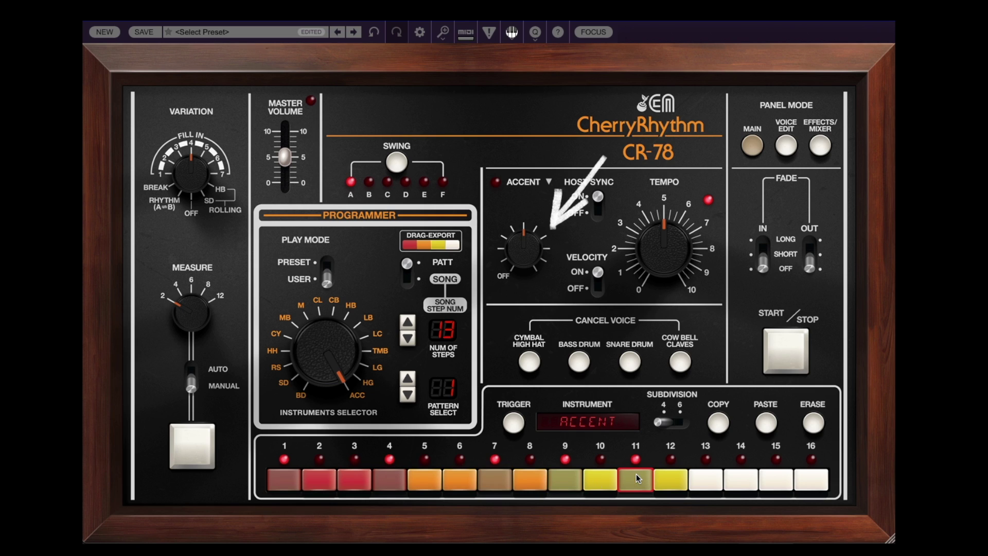
Step: Raise the accent amount slightly and audition the accented pattern
{"action": "left_click_drag", "start_coordinate": [525, 253], "coordinate": [526, 245]}
{"action": "left_click", "coordinate": [783, 355]}
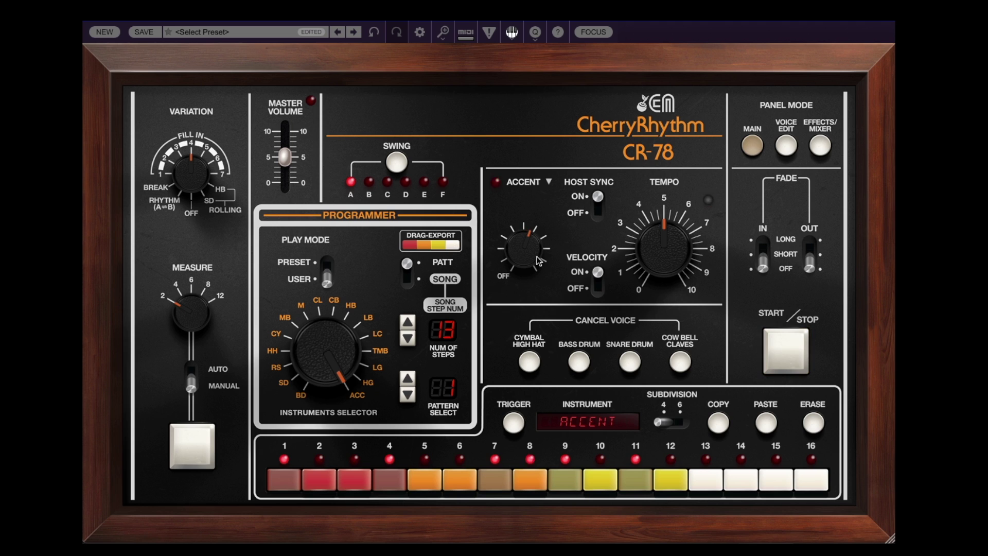
{"action": "left_click_drag", "start_coordinate": [529, 245], "coordinate": [529, 247]}
Step: Copy the current user pattern, paste it into pattern 2 and audition the copy
{"action": "left_click", "coordinate": [719, 423]}
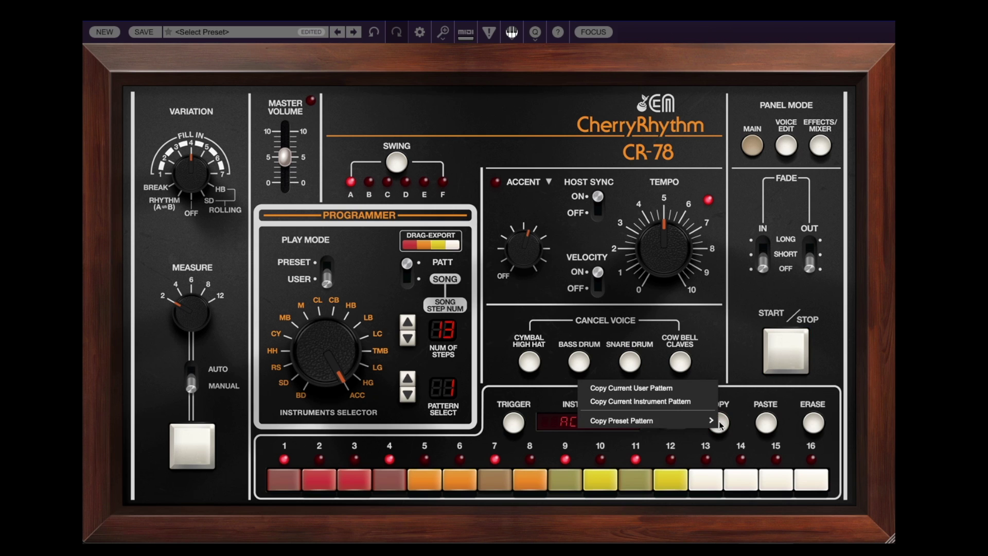
{"action": "left_click", "coordinate": [669, 389]}
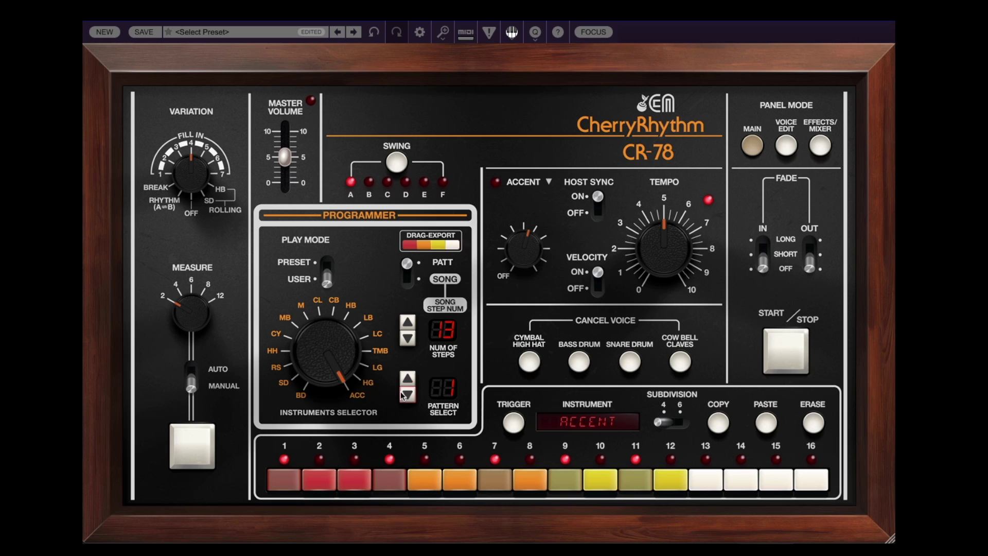
{"action": "left_click", "coordinate": [407, 379]}
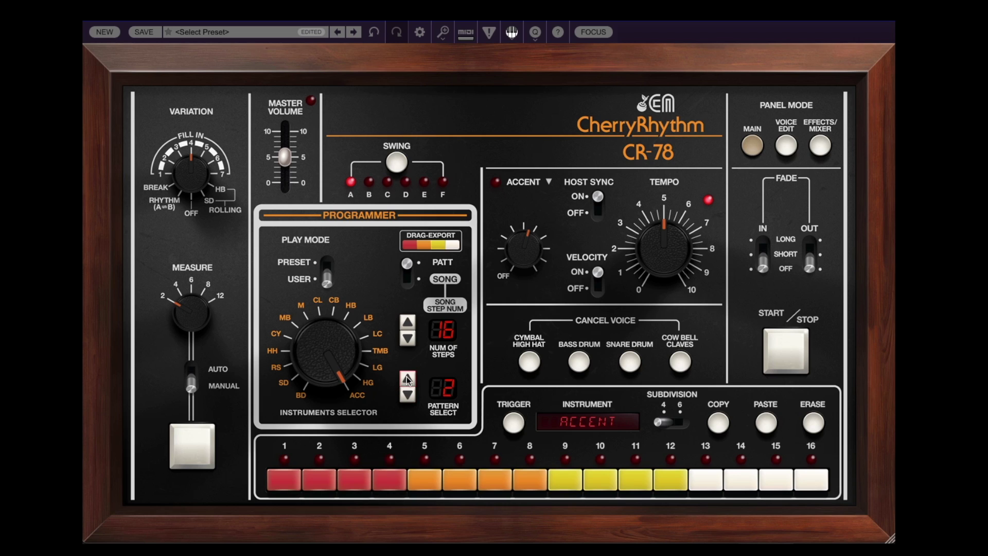
{"action": "left_click", "coordinate": [766, 423]}
{"action": "left_click", "coordinate": [726, 408]}
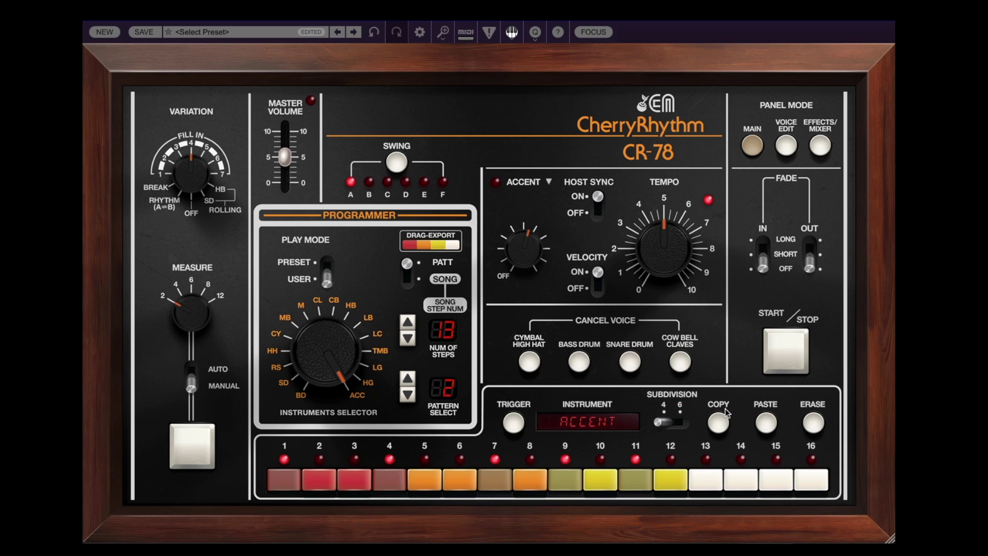
{"action": "left_click", "coordinate": [781, 356]}
{"action": "left_click", "coordinate": [781, 355]}
Step: In pattern 2, erase the hi-hat part, program cymbal hits on steps 1 to 13 and audition the result
{"action": "left_click_drag", "start_coordinate": [316, 341], "coordinate": [295, 466]}
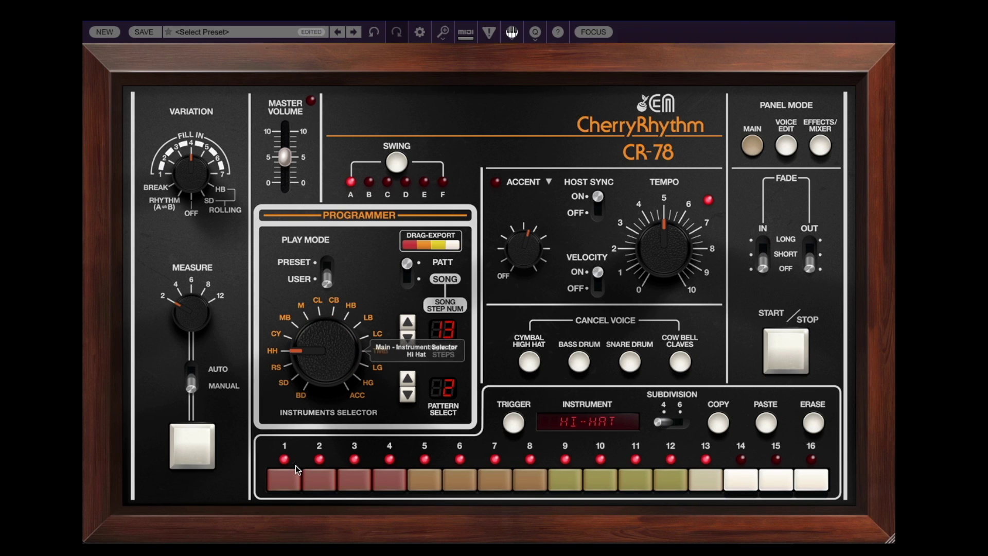
{"action": "left_click", "coordinate": [814, 423]}
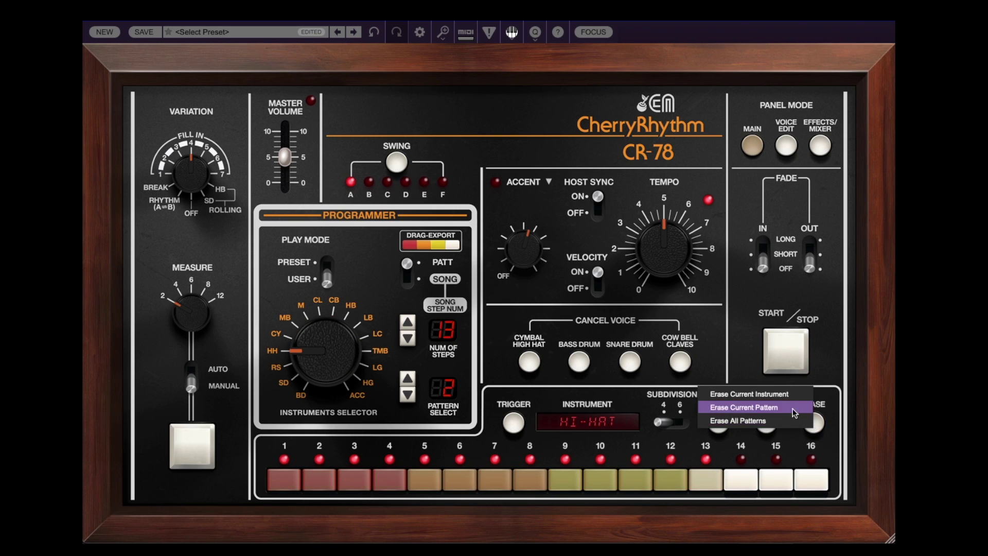
{"action": "left_click", "coordinate": [784, 395]}
{"action": "left_click_drag", "start_coordinate": [293, 354], "coordinate": [312, 345]}
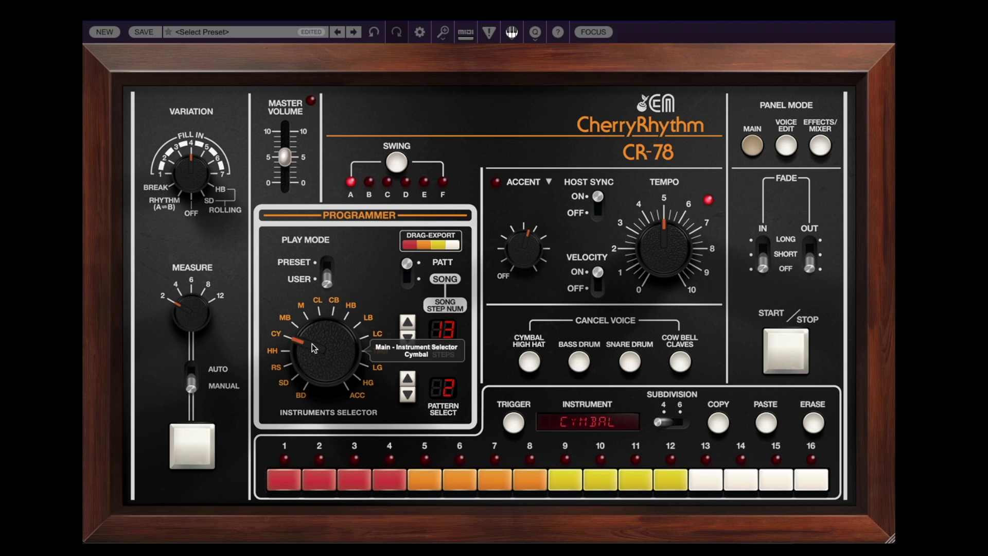
{"action": "left_click_drag", "start_coordinate": [287, 480], "coordinate": [602, 474]}
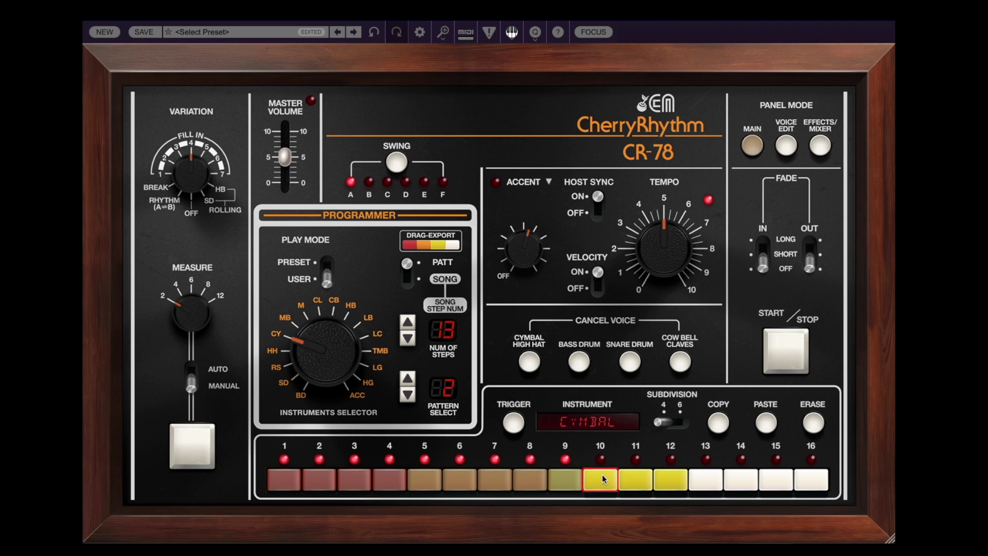
{"action": "left_click_drag", "start_coordinate": [671, 474], "coordinate": [705, 479]}
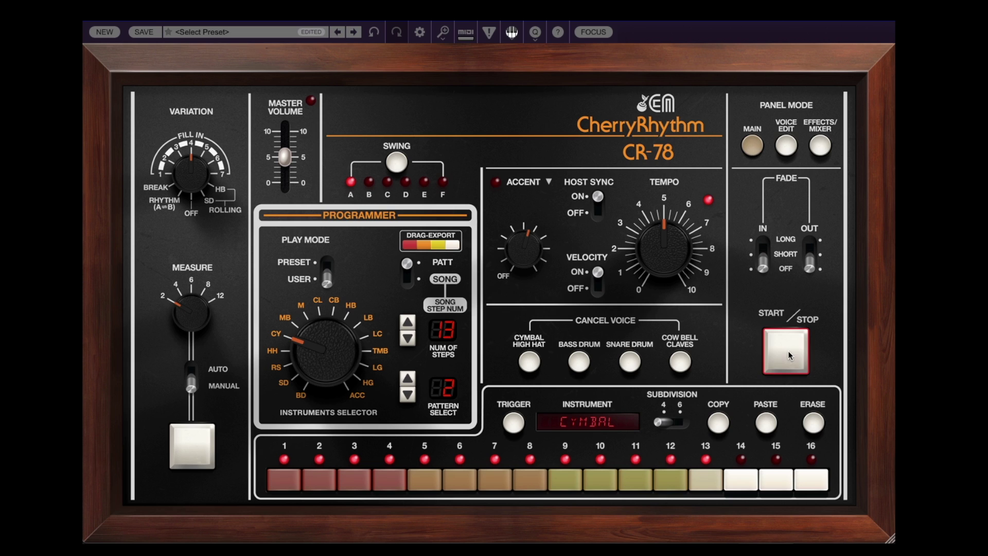
{"action": "left_click", "coordinate": [790, 356]}
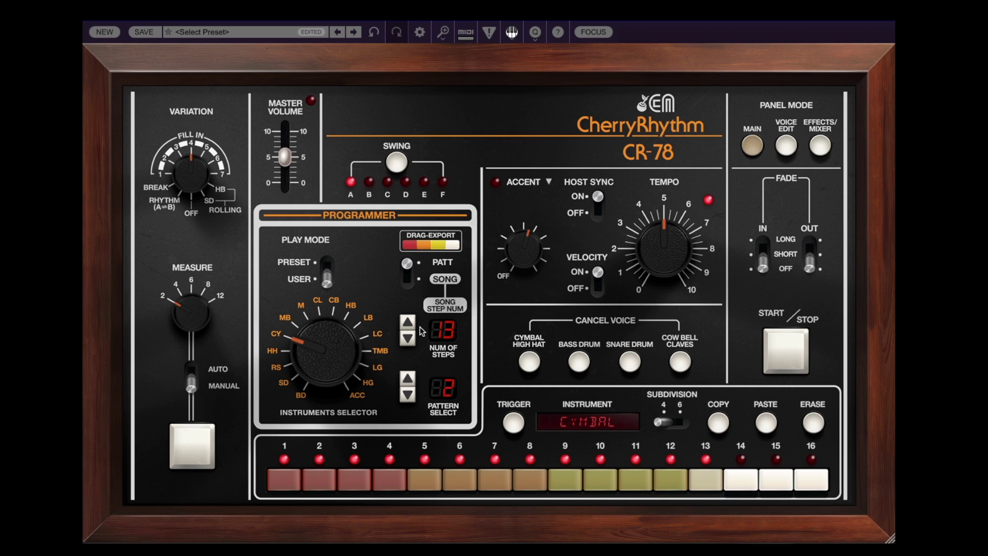
Step: Paste the copied user pattern into pattern 3 and erase its hi-hat part
{"action": "left_click", "coordinate": [408, 380]}
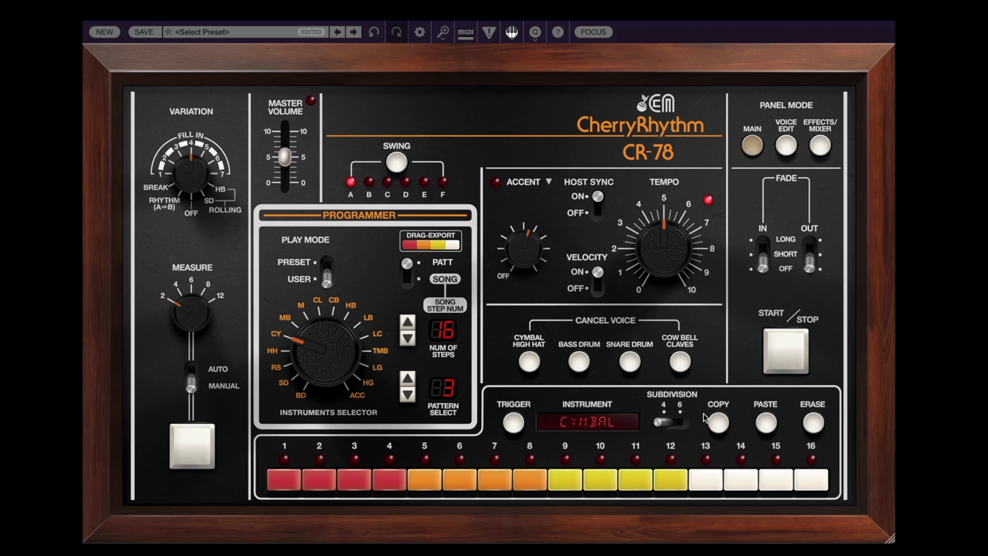
{"action": "left_click", "coordinate": [769, 425]}
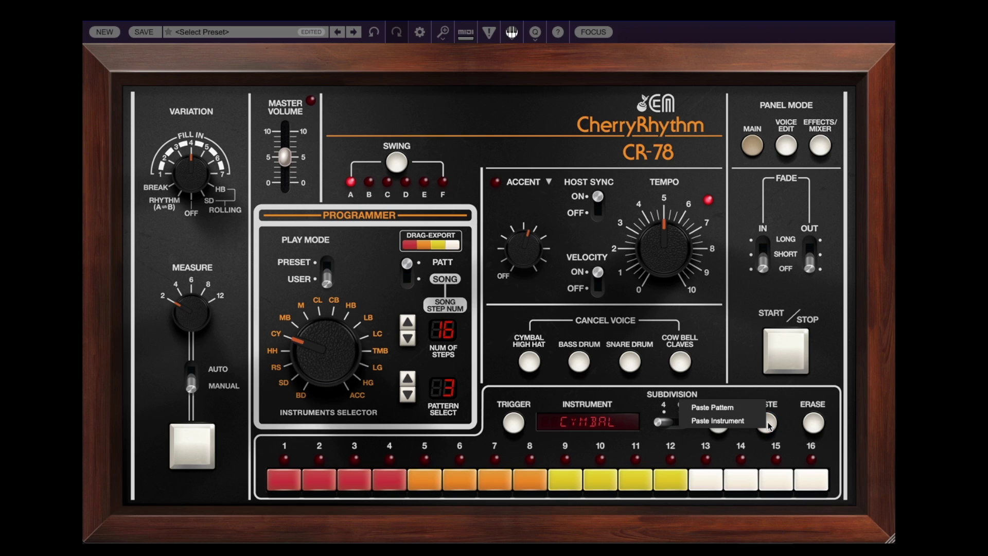
{"action": "left_click", "coordinate": [745, 407]}
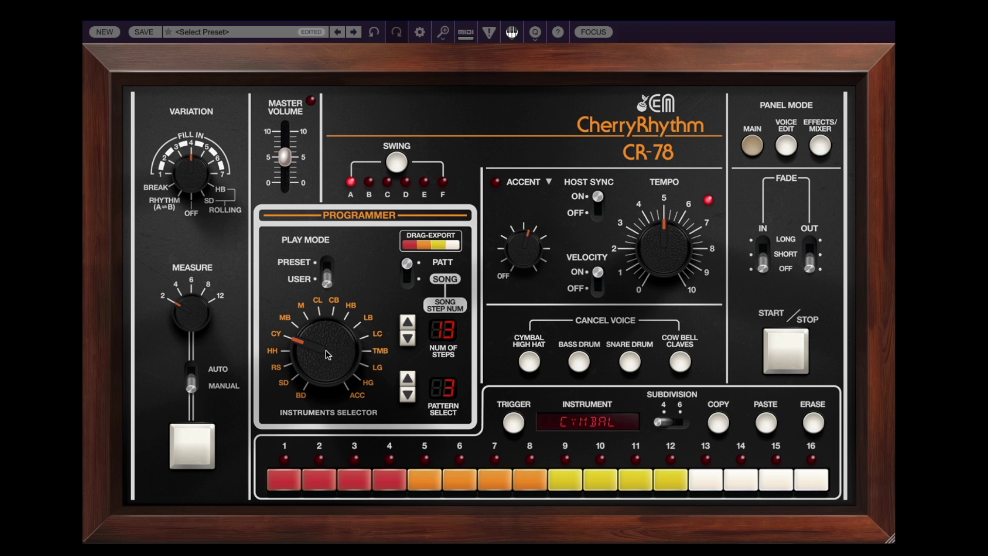
{"action": "mouse_move", "coordinate": [327, 354]}
{"action": "left_mouse_down"}
{"action": "mouse_move", "coordinate": [331, 332]}
{"action": "mouse_move", "coordinate": [341, 368]}
{"action": "left_mouse_up"}
{"action": "left_click", "coordinate": [815, 424]}
{"action": "left_click", "coordinate": [731, 393]}
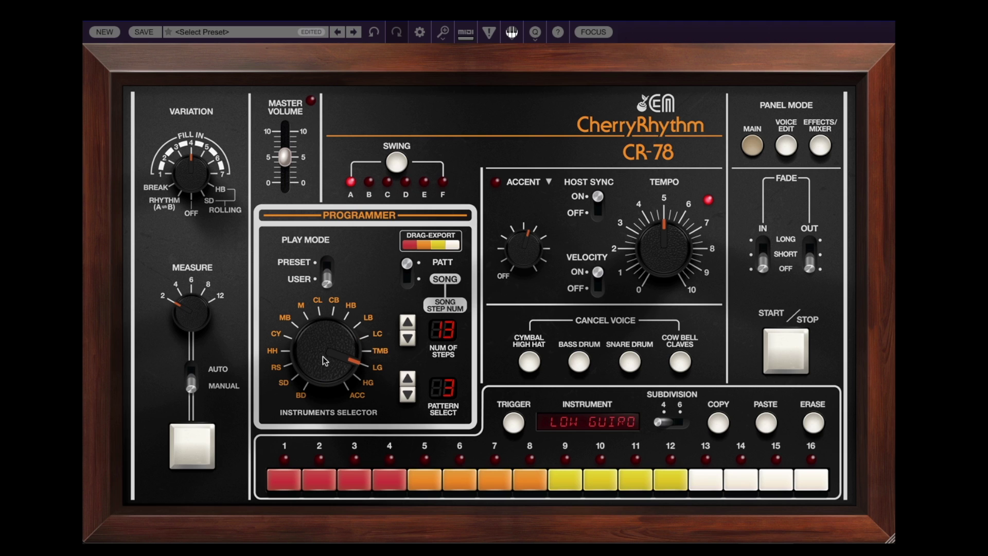
Step: Program low guiro hits on steps 1, 4, 7, 9 and 11 of pattern 3
{"action": "left_click", "coordinate": [287, 481]}
{"action": "left_click", "coordinate": [390, 479]}
{"action": "left_click", "coordinate": [496, 477]}
{"action": "left_click", "coordinate": [565, 479]}
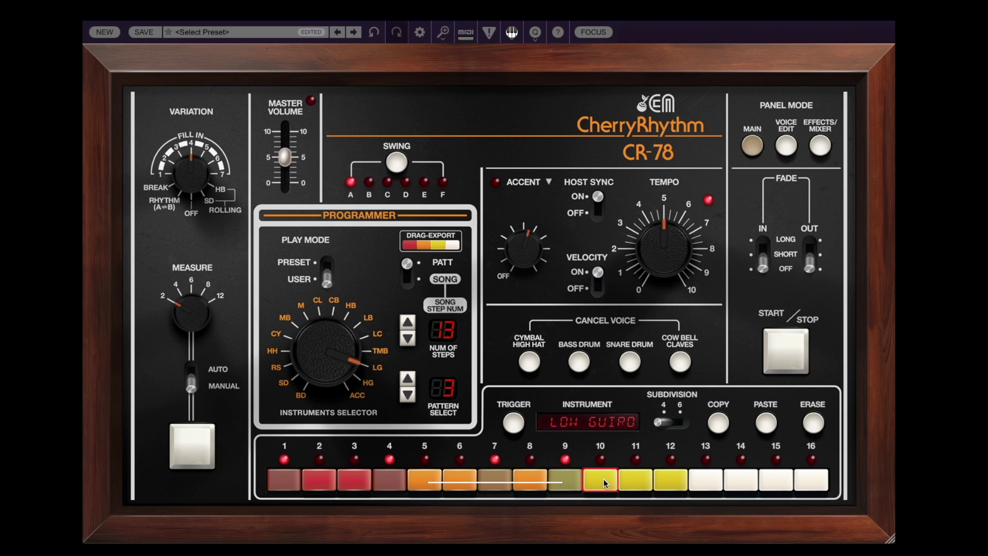
{"action": "left_click", "coordinate": [635, 480]}
Step: Program high guiro hits on steps 3, 6, 8 and 10 of pattern 3 and start playback
{"action": "left_click_drag", "start_coordinate": [346, 367], "coordinate": [346, 359]}
{"action": "left_click", "coordinate": [355, 477]}
{"action": "left_click", "coordinate": [460, 478]}
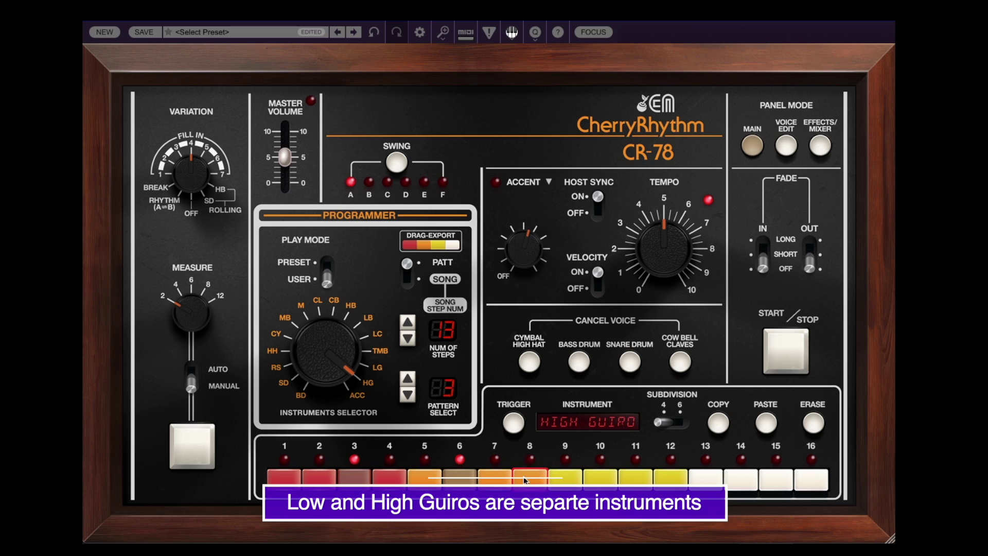
{"action": "left_click", "coordinate": [525, 480]}
{"action": "left_click", "coordinate": [783, 355]}
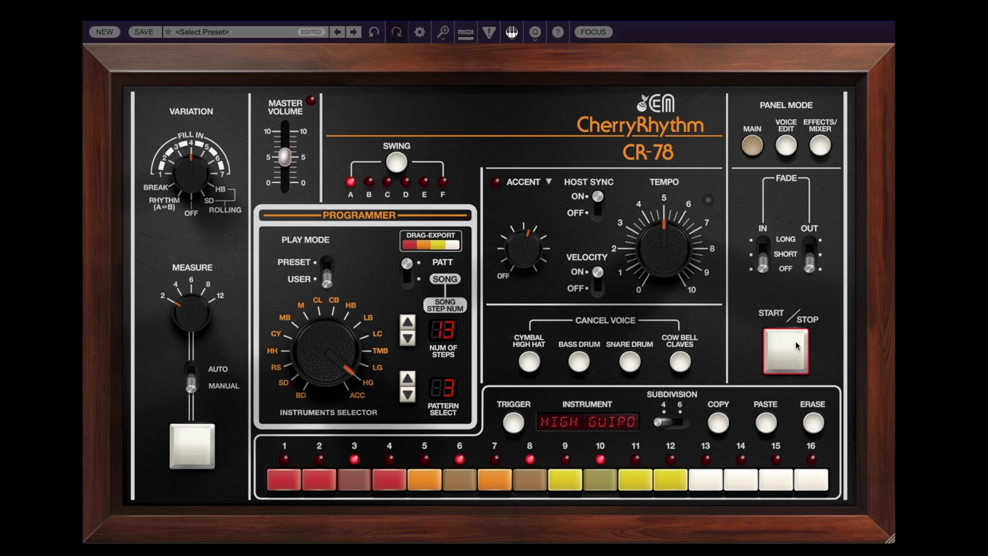
Step: Raise the tambourine and guiro mixer levels to about 5 and audition the pattern from the main panel
{"action": "left_click", "coordinate": [820, 145]}
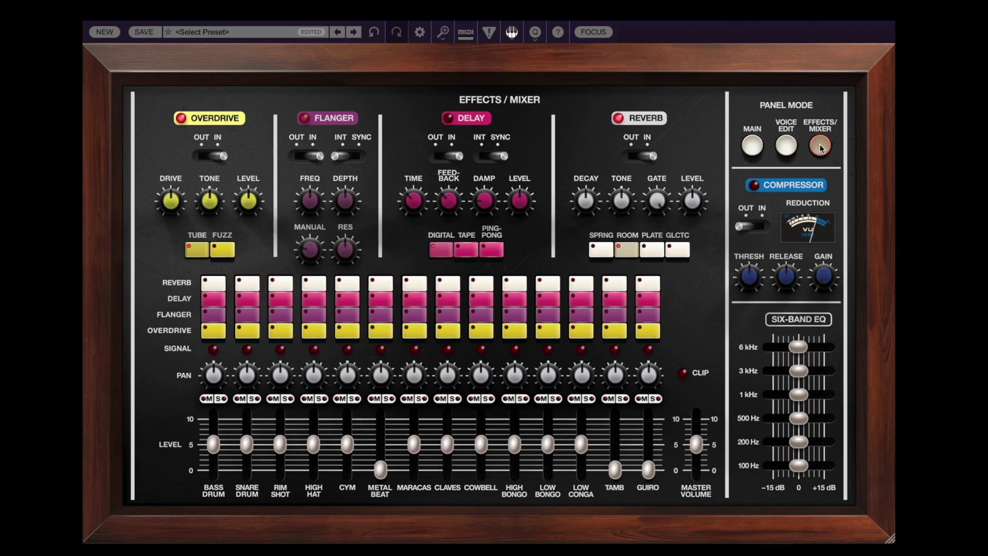
{"action": "left_click_drag", "start_coordinate": [615, 467], "coordinate": [648, 444]}
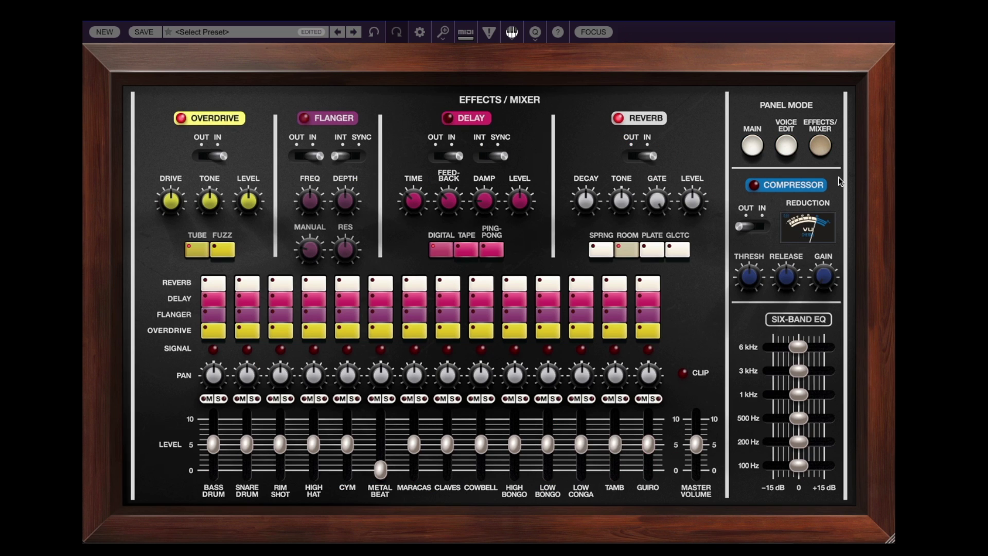
{"action": "left_click", "coordinate": [752, 146]}
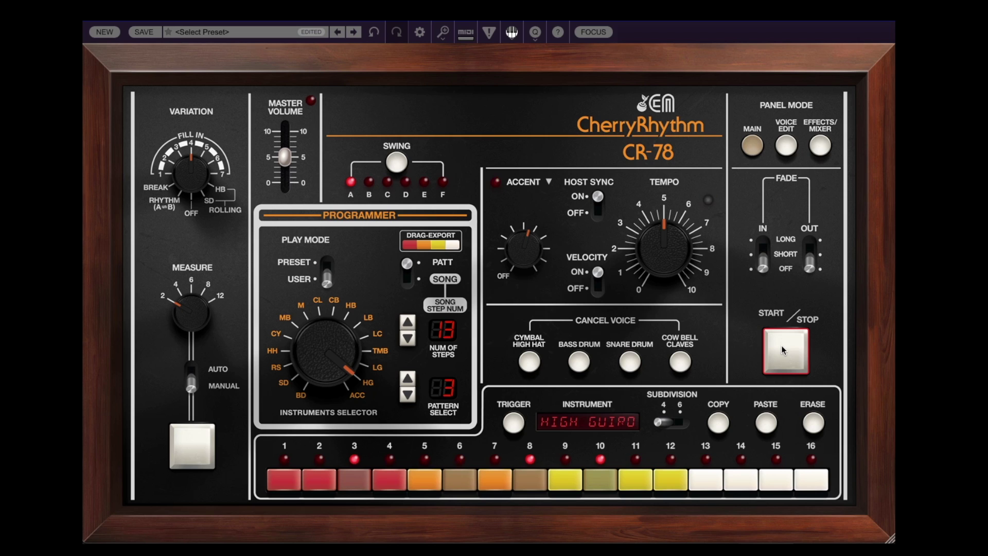
{"action": "left_click", "coordinate": [781, 350]}
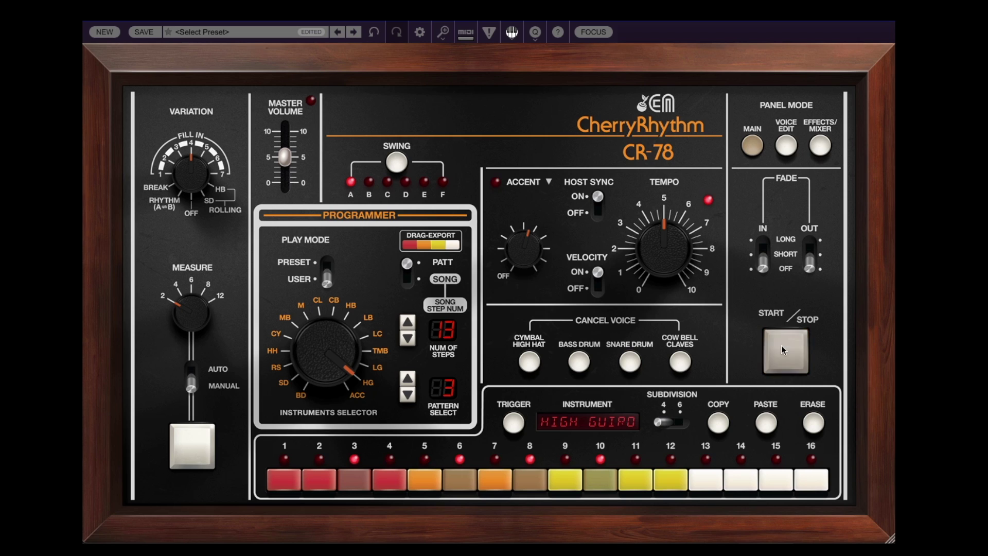
Step: Program tambourine hits on steps 1 to 13 of pattern 3 and audition the result
{"action": "left_click_drag", "start_coordinate": [340, 360], "coordinate": [331, 387]}
{"action": "left_click_drag", "start_coordinate": [292, 481], "coordinate": [674, 481]}
{"action": "left_click", "coordinate": [785, 355]}
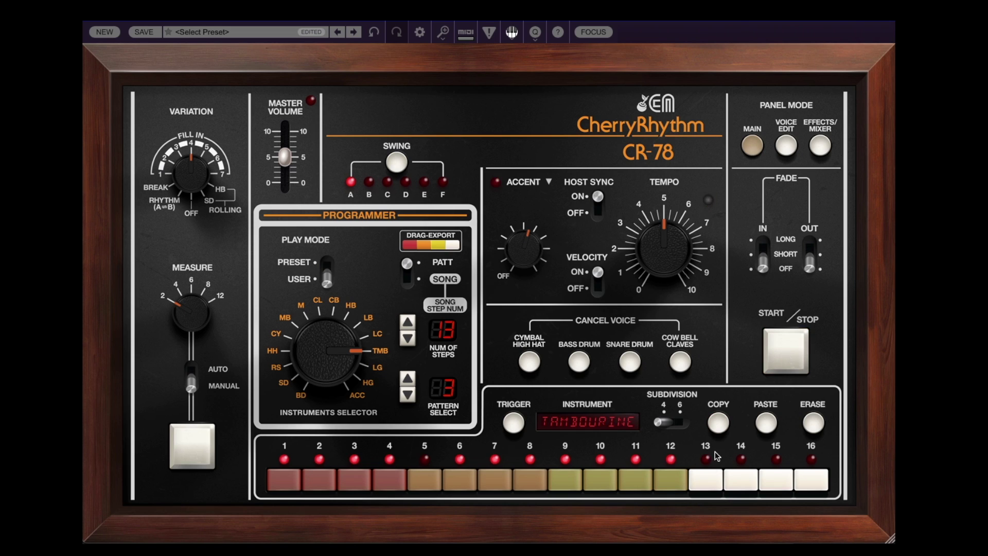
{"action": "left_click", "coordinate": [705, 480]}
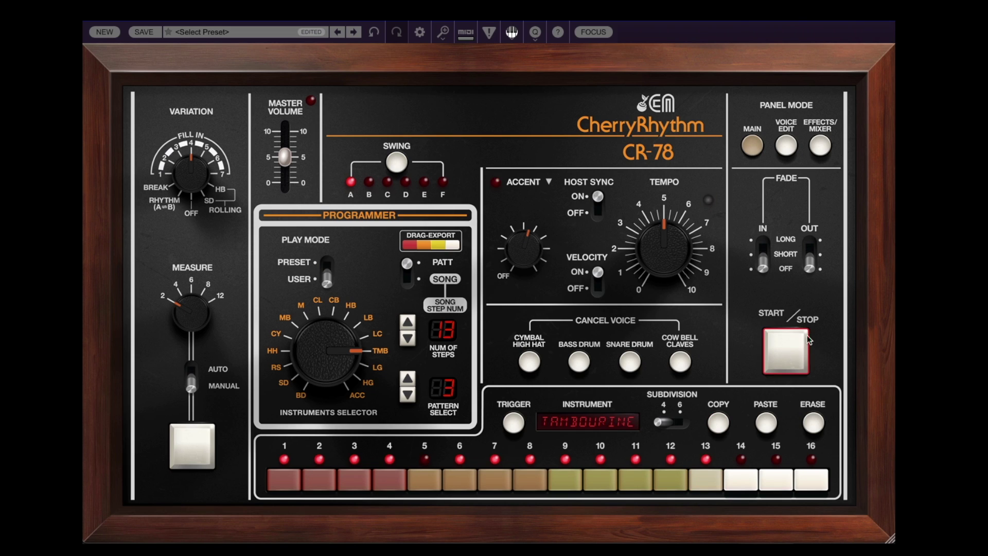
{"action": "left_click", "coordinate": [777, 360]}
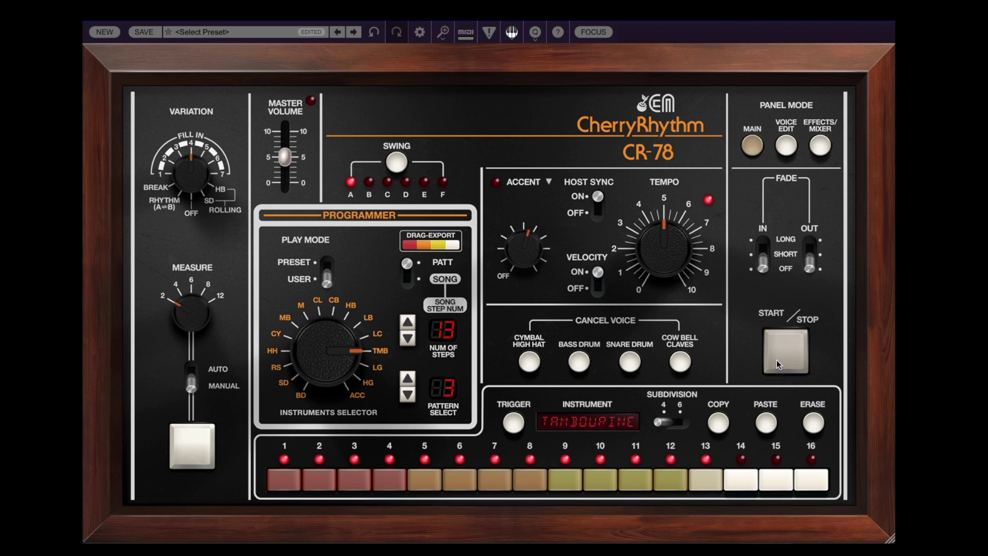
Step: Copy the Bossa Nova - A preset pattern into user pattern 4 and audition it
{"action": "left_click", "coordinate": [409, 380]}
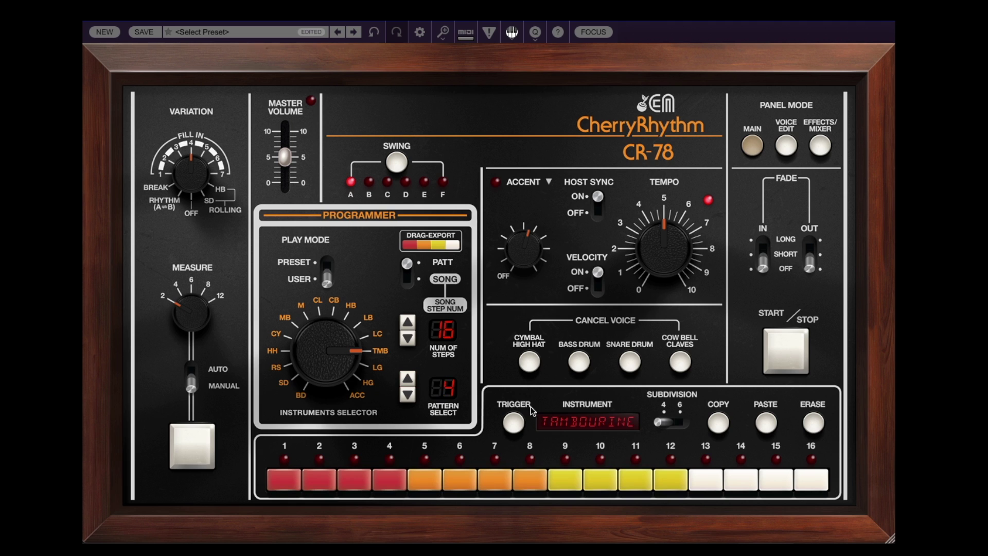
{"action": "left_click", "coordinate": [719, 424]}
{"action": "mouse_move", "coordinate": [718, 422]}
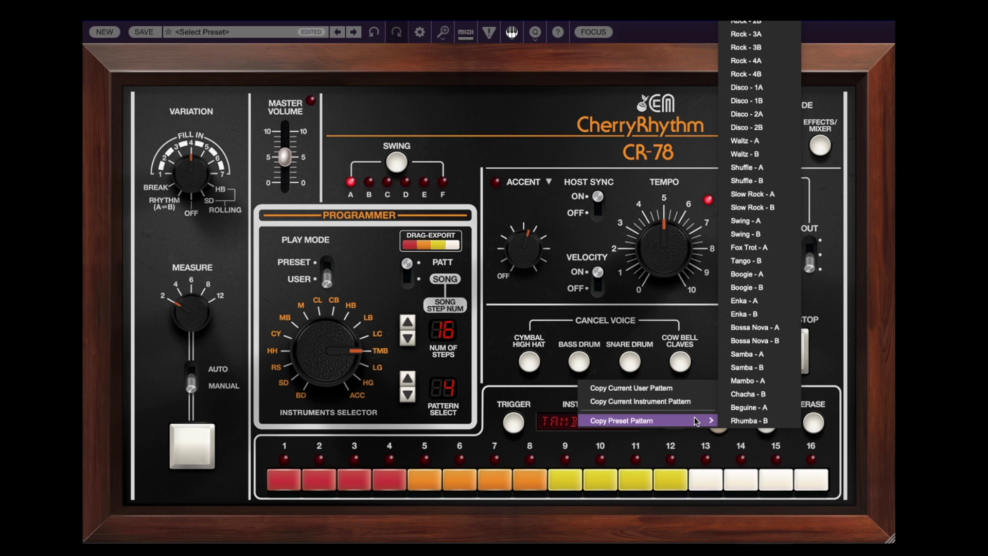
{"action": "left_click", "coordinate": [770, 329]}
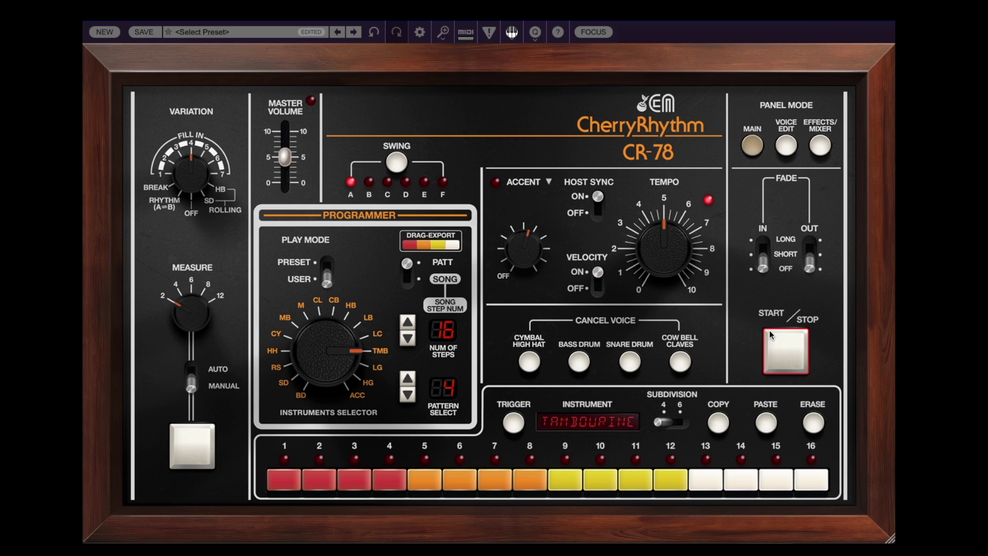
{"action": "left_click", "coordinate": [764, 424]}
{"action": "left_click", "coordinate": [736, 409]}
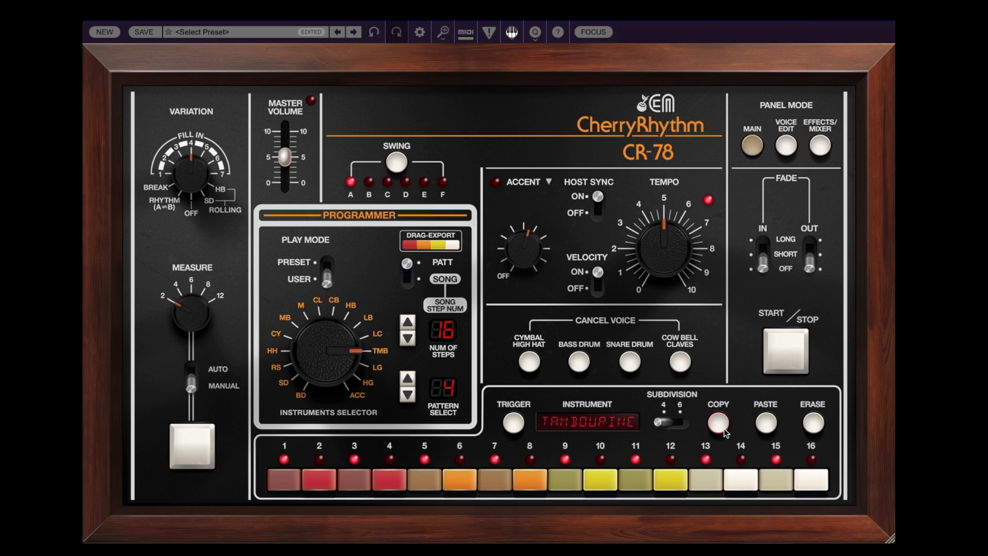
{"action": "left_click", "coordinate": [785, 355]}
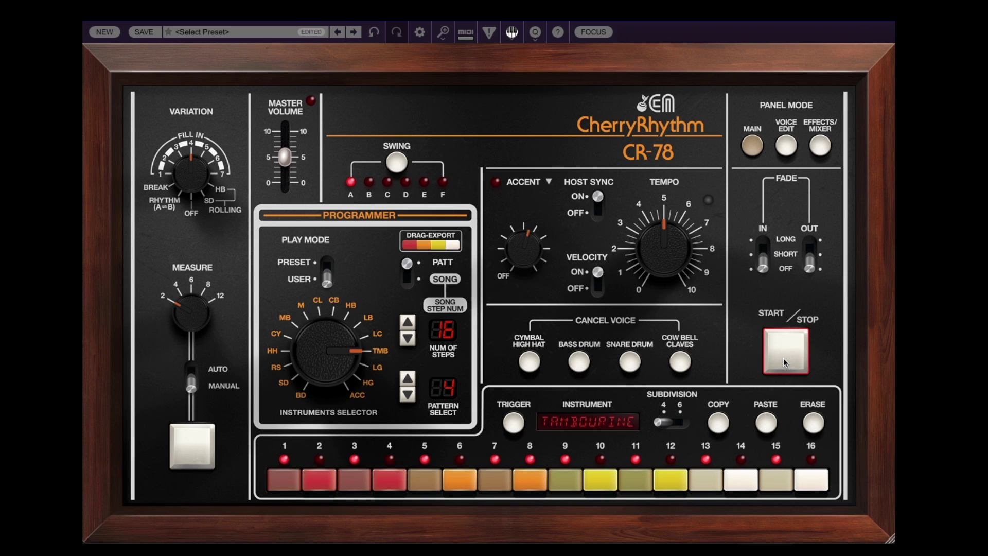
{"action": "left_click", "coordinate": [785, 363]}
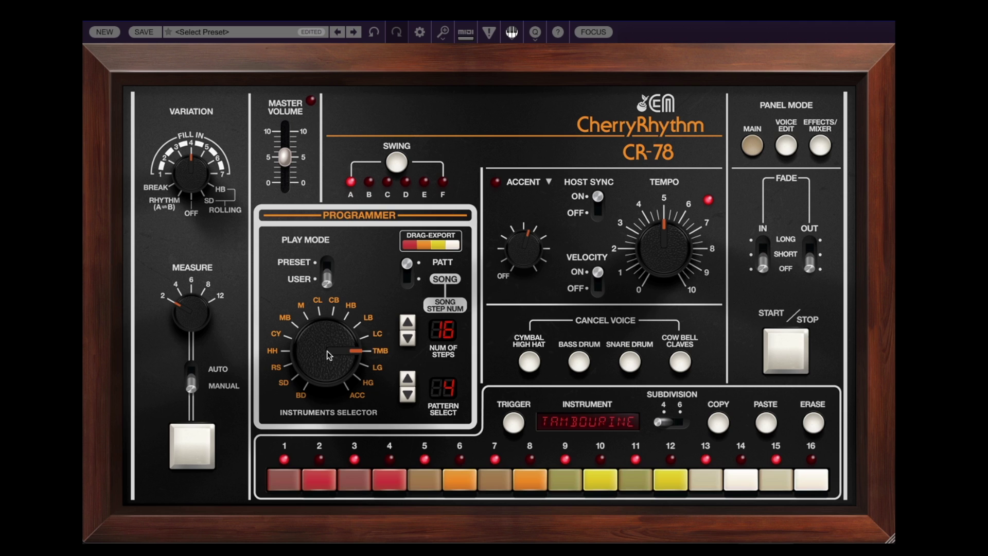
Step: Program low conga hits on steps 1, 4, 5, 9, 12 and 13 of pattern 4 and audition the result
{"action": "left_click_drag", "start_coordinate": [326, 350], "coordinate": [326, 363]}
{"action": "left_click", "coordinate": [284, 479]}
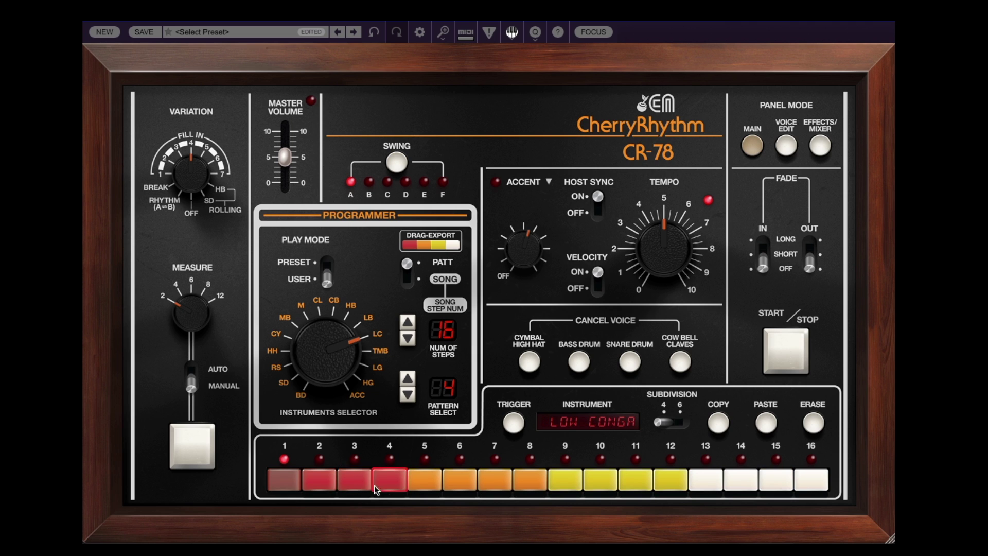
{"action": "left_click", "coordinate": [391, 482]}
{"action": "left_click", "coordinate": [428, 484]}
{"action": "left_click", "coordinate": [566, 481]}
{"action": "left_click", "coordinate": [671, 480]}
{"action": "left_click", "coordinate": [706, 479]}
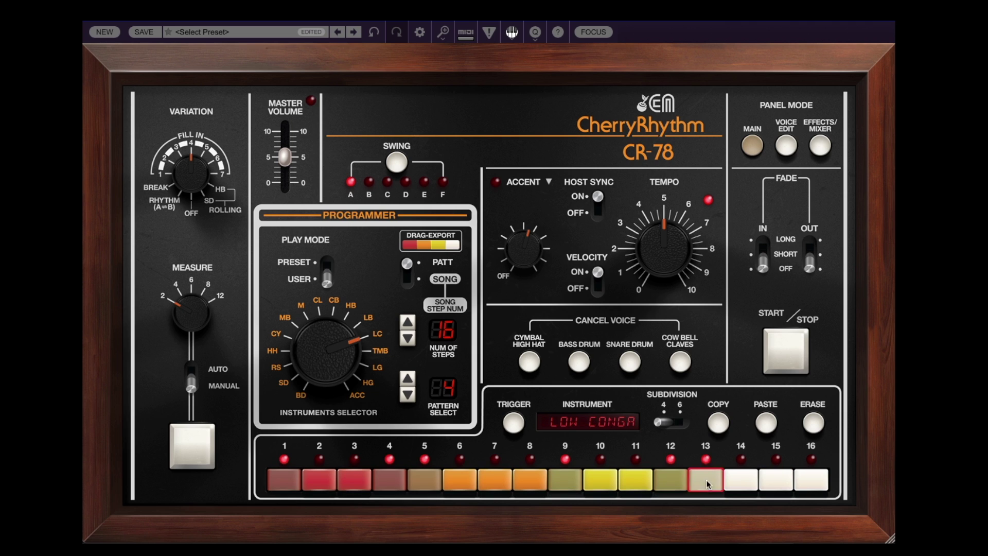
{"action": "left_click", "coordinate": [791, 357]}
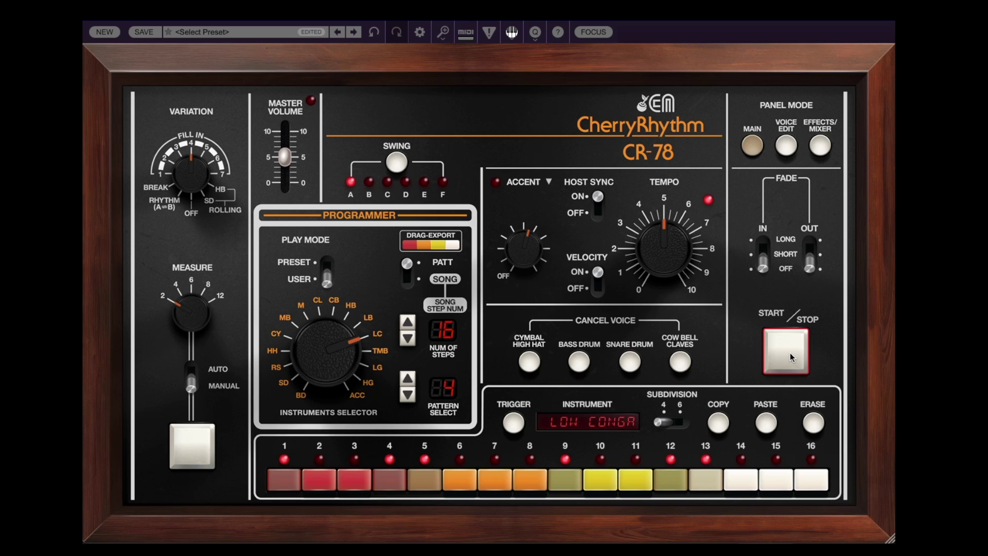
{"action": "left_click", "coordinate": [765, 367]}
Step: Program bass drum hits on steps 1, 4 and 9 of pattern 5, plus a hit of a second voice on step 5
{"action": "left_click_drag", "start_coordinate": [340, 342], "coordinate": [337, 381]}
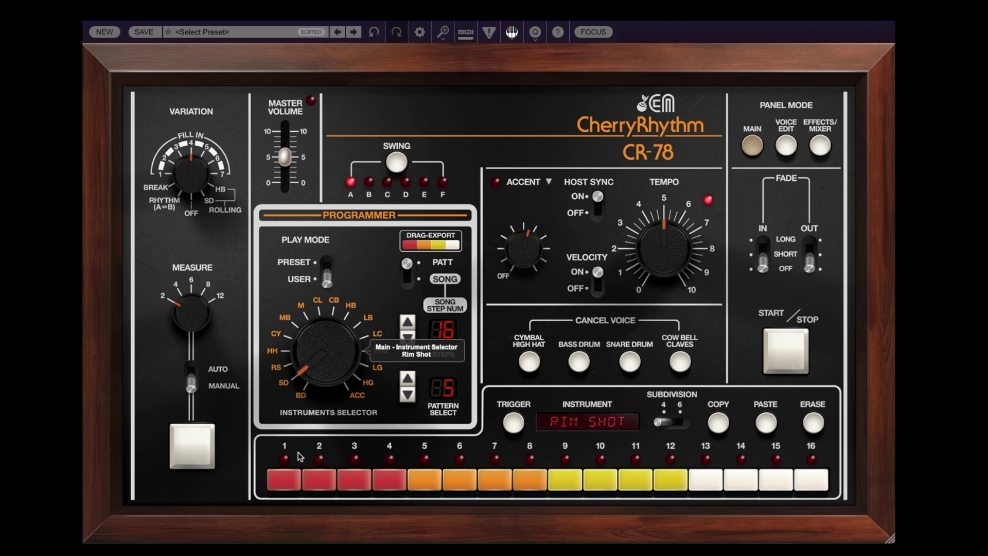
{"action": "left_click", "coordinate": [282, 481]}
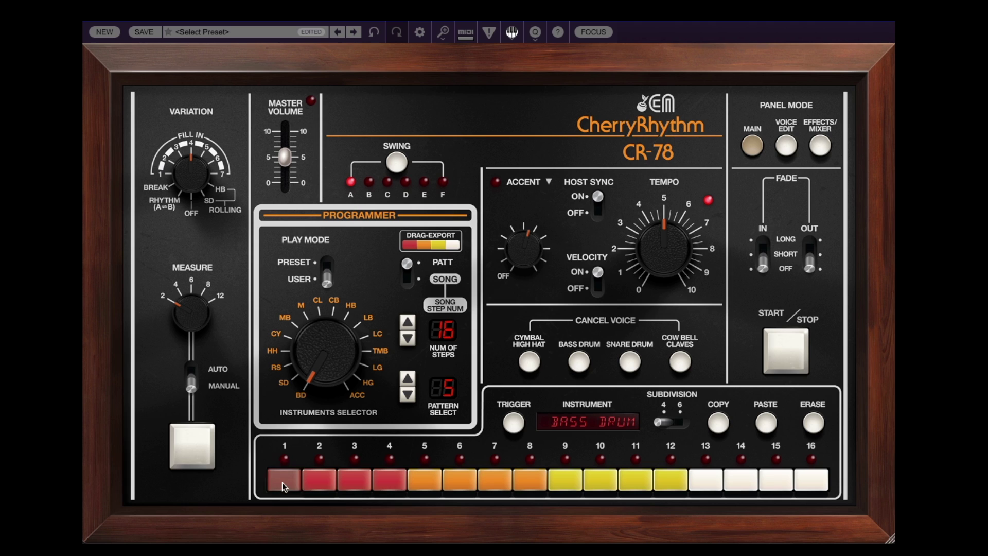
{"action": "left_click", "coordinate": [390, 480]}
{"action": "left_click", "coordinate": [565, 480]}
{"action": "left_click_drag", "start_coordinate": [326, 355], "coordinate": [326, 334]}
{"action": "left_click", "coordinate": [426, 478]}
Step: Program a run of cymbal hits plus maracas on steps 1, 4, 7, 10, 13 and 15 of pattern 5, and start playback
{"action": "left_click_drag", "start_coordinate": [285, 479], "coordinate": [532, 481]}
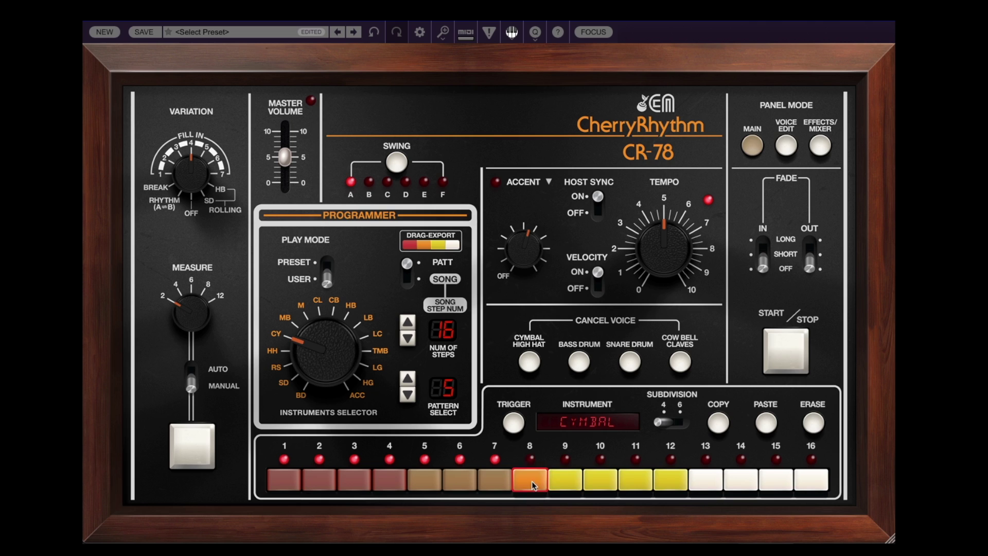
{"action": "left_click_drag", "start_coordinate": [636, 482], "coordinate": [753, 483]}
{"action": "left_click_drag", "start_coordinate": [326, 355], "coordinate": [326, 341]}
{"action": "left_click", "coordinate": [779, 355]}
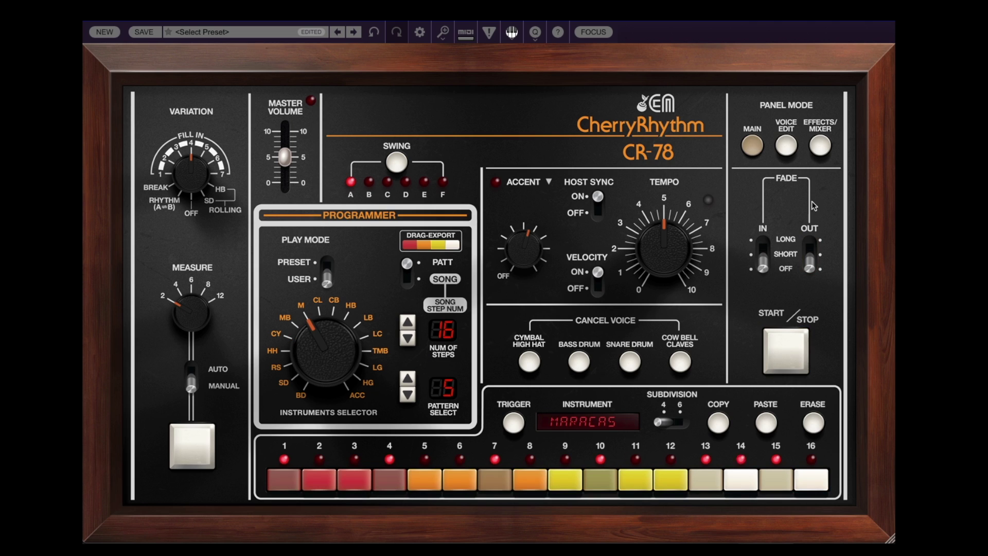
Step: Try raising the metallic beat mixer level to about 3.5 and audition pattern 5 from the main panel
{"action": "left_click", "coordinate": [819, 148]}
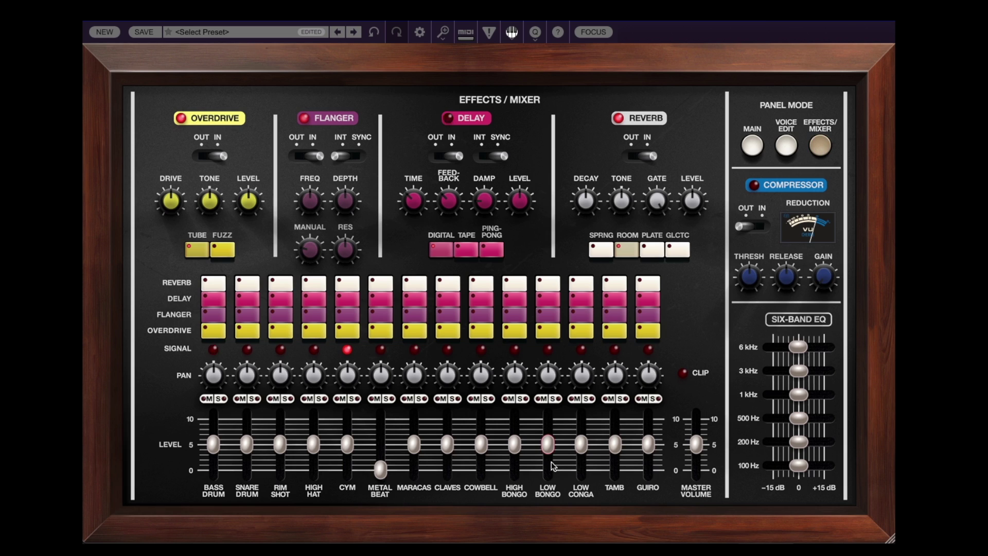
{"action": "left_click_drag", "start_coordinate": [382, 474], "coordinate": [381, 452]}
{"action": "left_click", "coordinate": [752, 147]}
{"action": "left_click", "coordinate": [785, 353]}
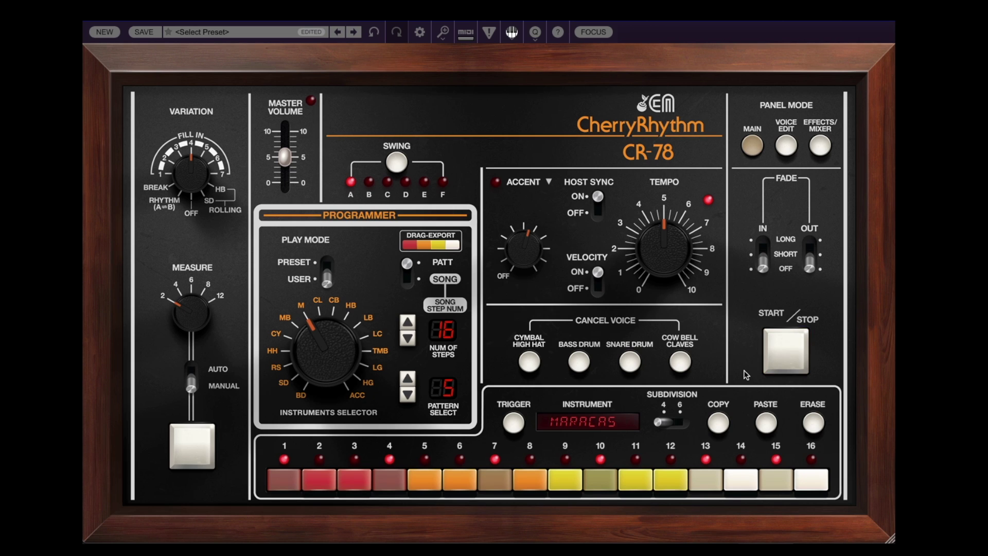
Step: Unlink the metallic beat voice from the high hat and the cymbal, and return to the main panel
{"action": "left_click", "coordinate": [786, 146]}
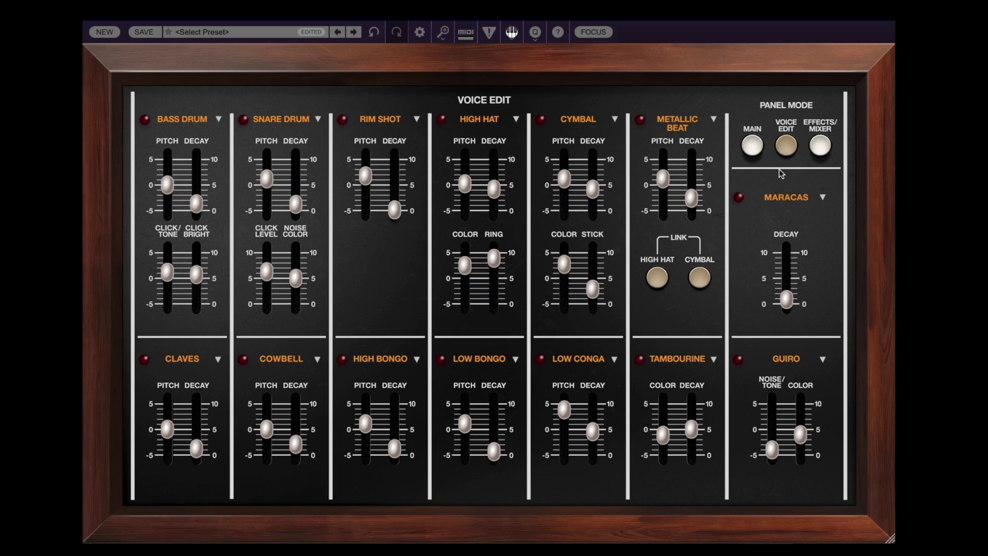
{"action": "left_click", "coordinate": [657, 277]}
{"action": "left_click", "coordinate": [700, 278]}
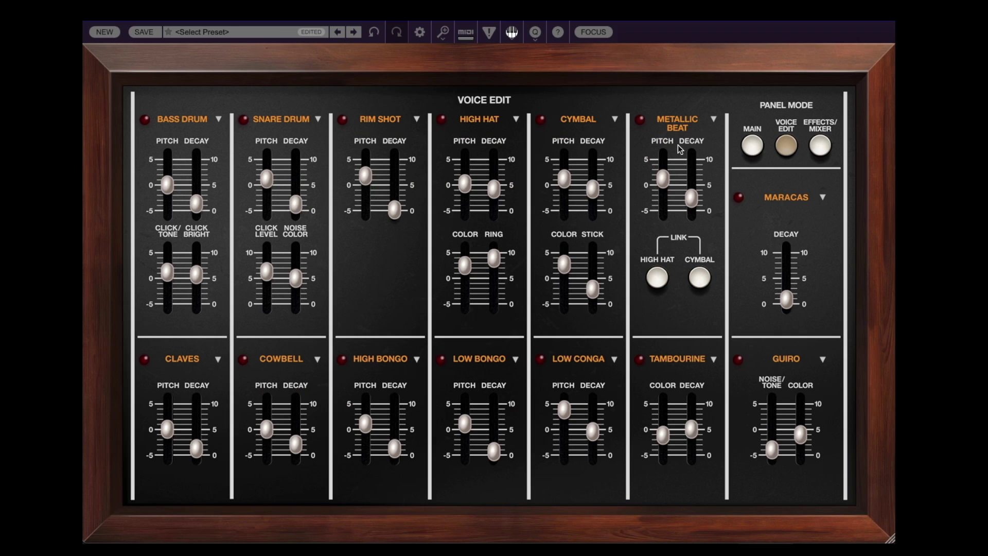
{"action": "left_click", "coordinate": [753, 147]}
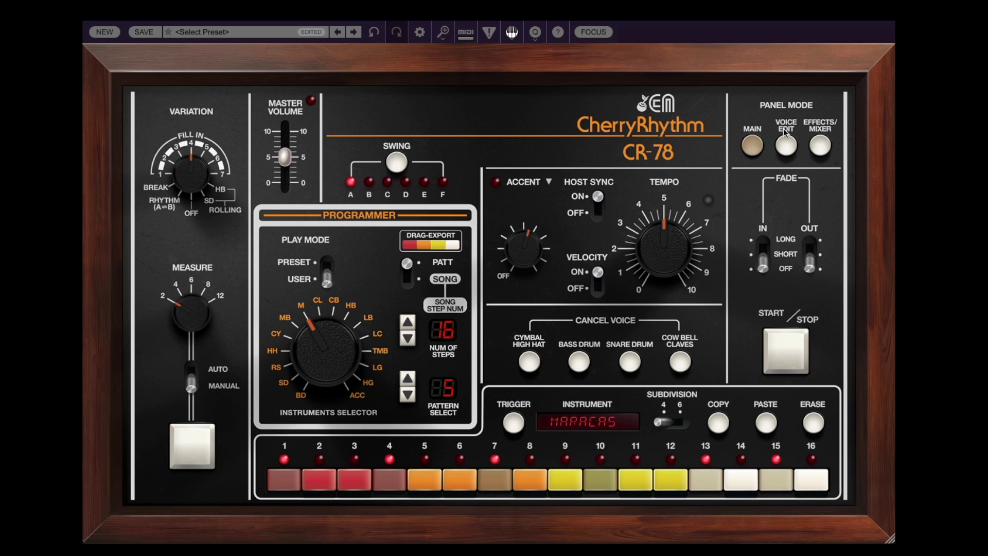
Step: Raise the metallic beat mixer level to about 6.5 and return to the main panel
{"action": "left_click", "coordinate": [820, 146]}
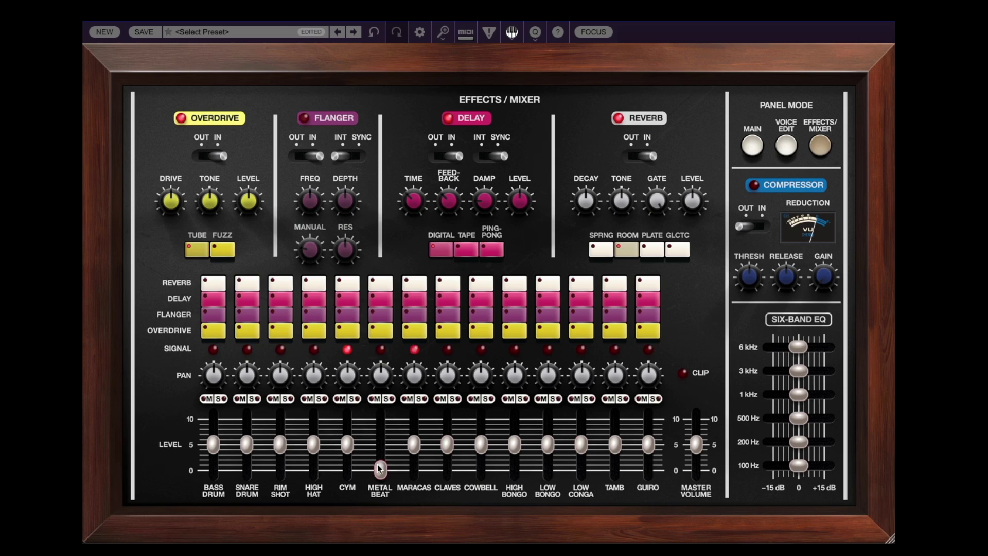
{"action": "left_click_drag", "start_coordinate": [380, 468], "coordinate": [379, 437]}
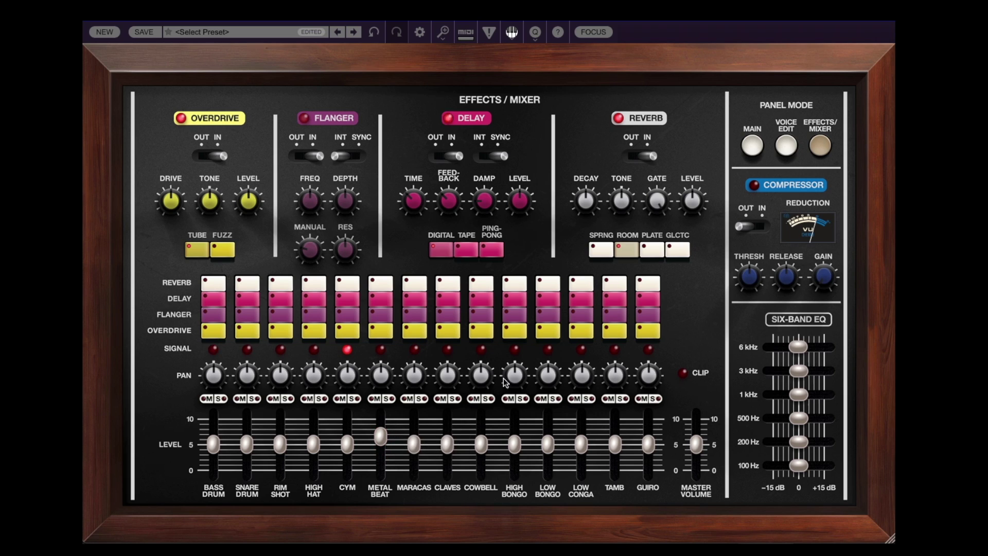
{"action": "left_click", "coordinate": [754, 149]}
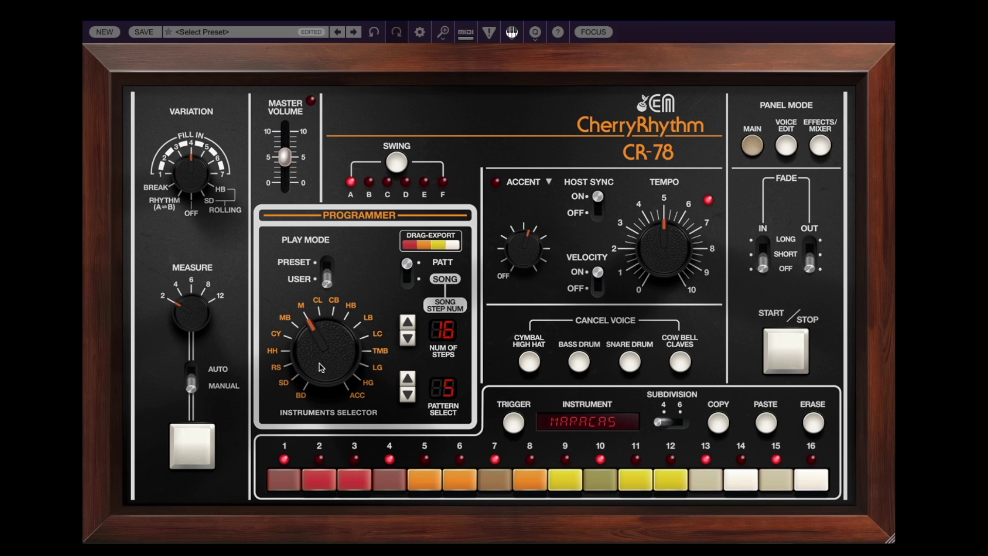
Step: Program metallic beat hits on steps 1, 4, 7, 10, 13 and 15 of pattern 5 and audition the result
{"action": "scroll", "coordinate": [319, 367], "scroll_direction": "down", "scroll_amount": 1}
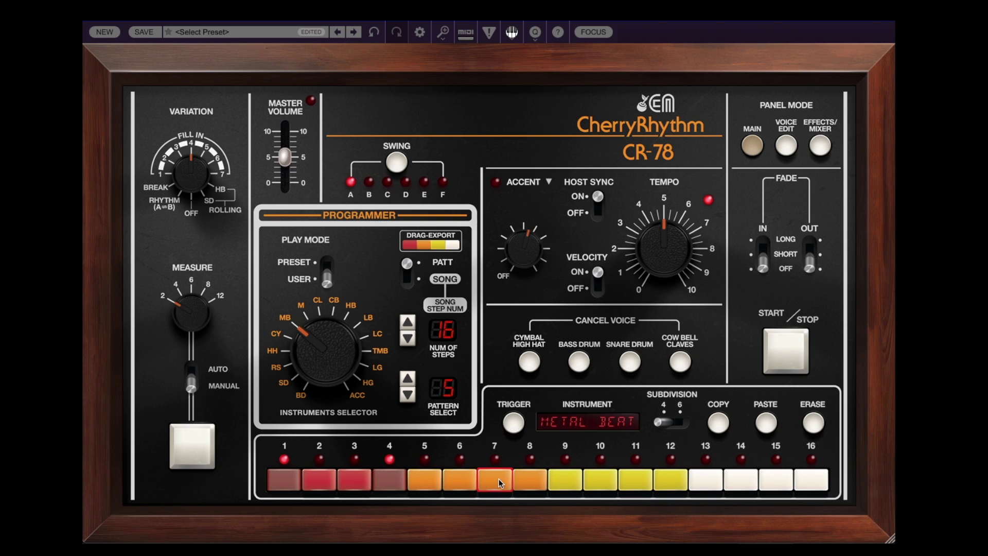
{"action": "left_click", "coordinate": [591, 482]}
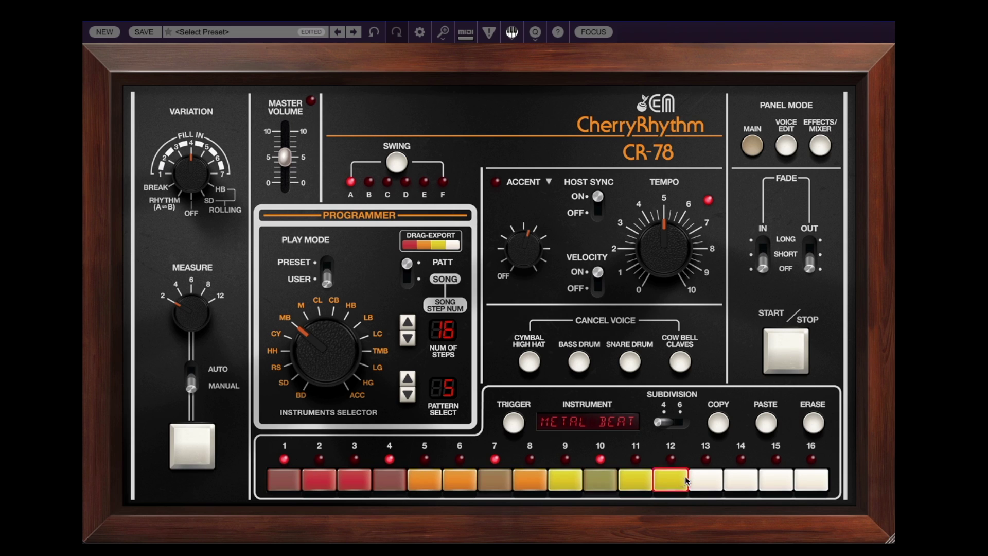
{"action": "left_click", "coordinate": [698, 478]}
{"action": "left_click", "coordinate": [783, 477]}
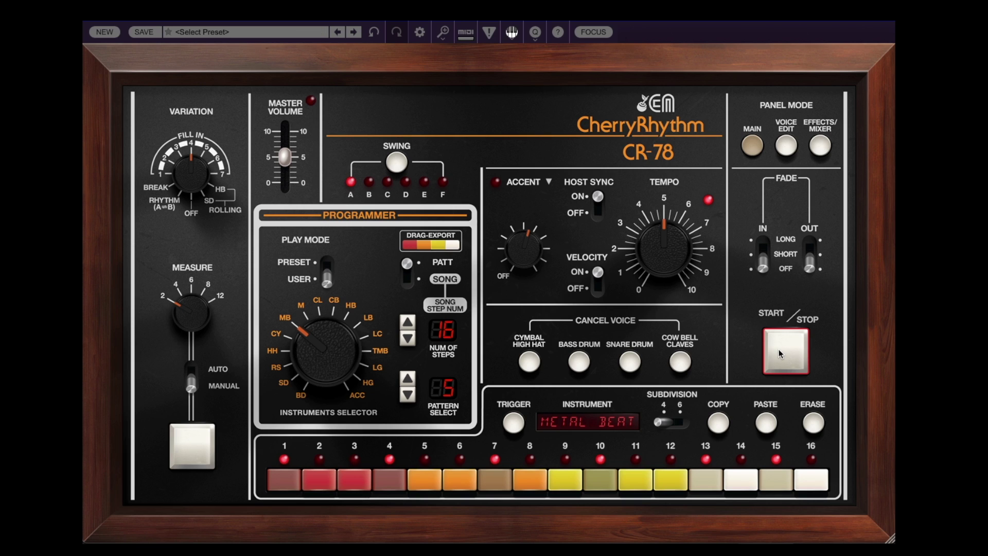
{"action": "left_click", "coordinate": [780, 353]}
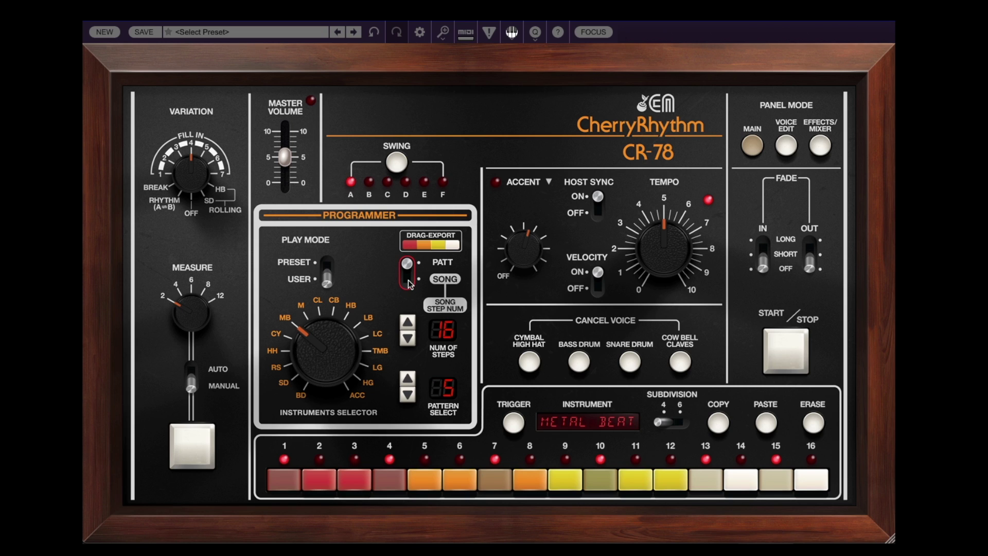
Step: Switch the programmer to song mode and assign patterns to song steps 1 to 6, with pattern 1 on step 1 and pattern 3 on step 2
{"action": "left_click", "coordinate": [408, 283]}
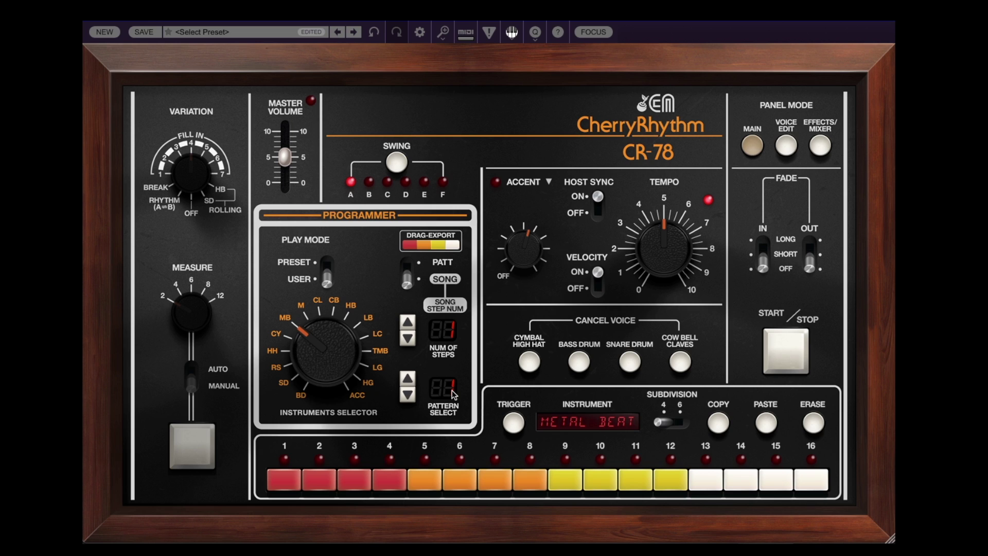
{"action": "left_click", "coordinate": [408, 380]}
{"action": "left_click", "coordinate": [408, 323]}
{"action": "left_click", "coordinate": [407, 379]}
{"action": "left_click", "coordinate": [407, 380]}
{"action": "left_click", "coordinate": [408, 323]}
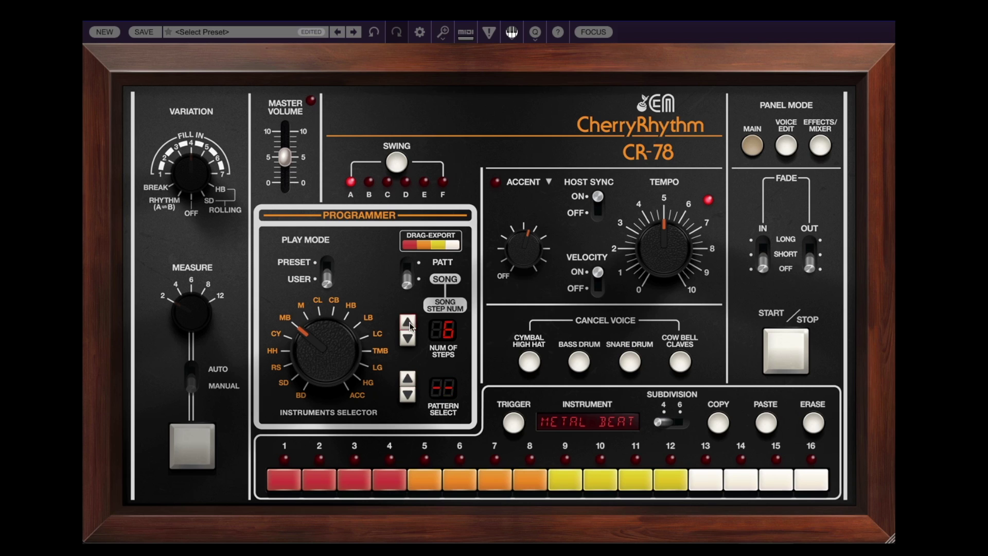
{"action": "left_click", "coordinate": [408, 381]}
{"action": "left_click", "coordinate": [408, 322]}
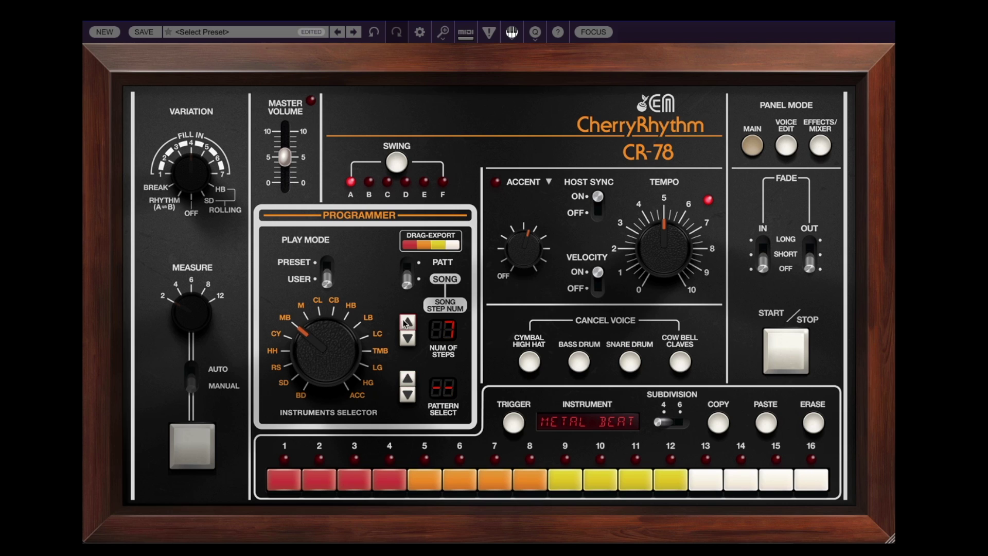
Step: Assign pattern 5 to song step 7 and a pattern to step 8, and set song step 9 to loop (LP)
{"action": "left_click", "coordinate": [408, 380]}
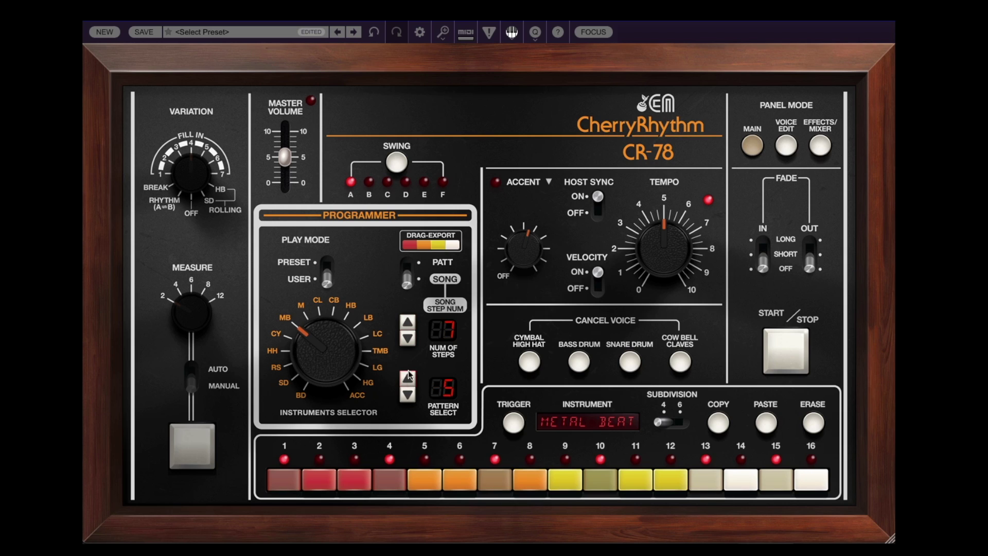
{"action": "left_click", "coordinate": [408, 323]}
{"action": "left_click", "coordinate": [409, 380]}
{"action": "left_click", "coordinate": [408, 380]}
{"action": "left_click", "coordinate": [408, 323]}
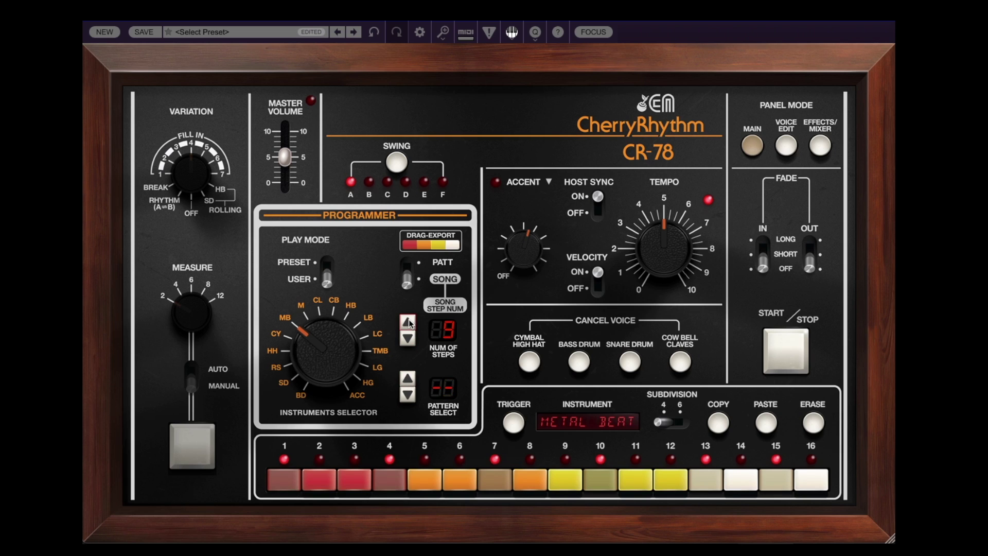
{"action": "left_click", "coordinate": [409, 394]}
Step: Play the programmed song to audition its pattern sequence, and stop playback
{"action": "left_click", "coordinate": [765, 353]}
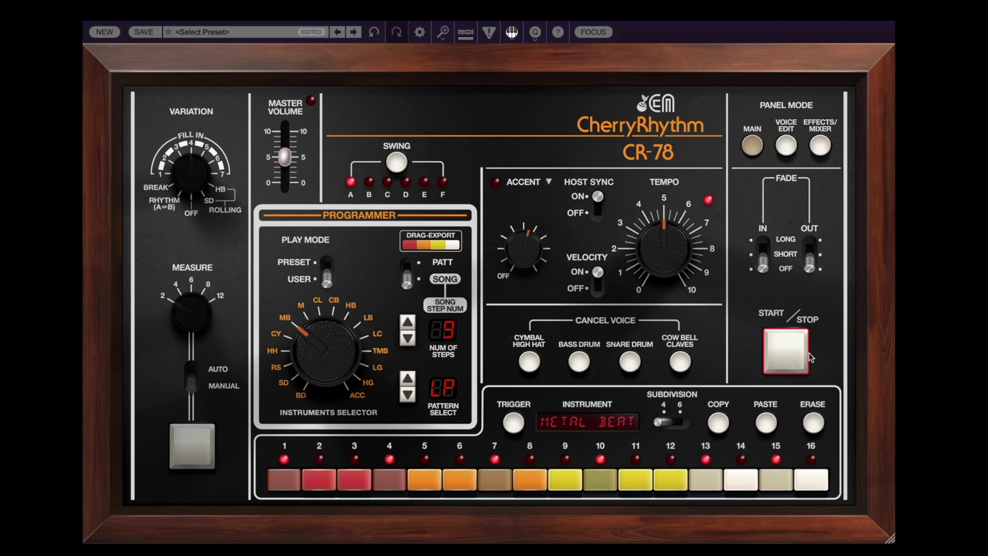
{"action": "left_click", "coordinate": [782, 351]}
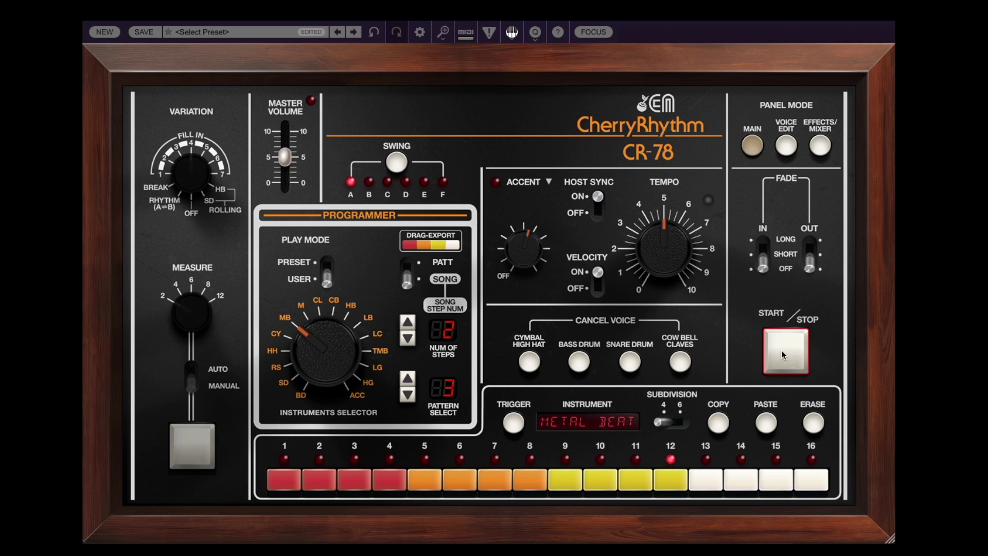
{"action": "left_click", "coordinate": [781, 350]}
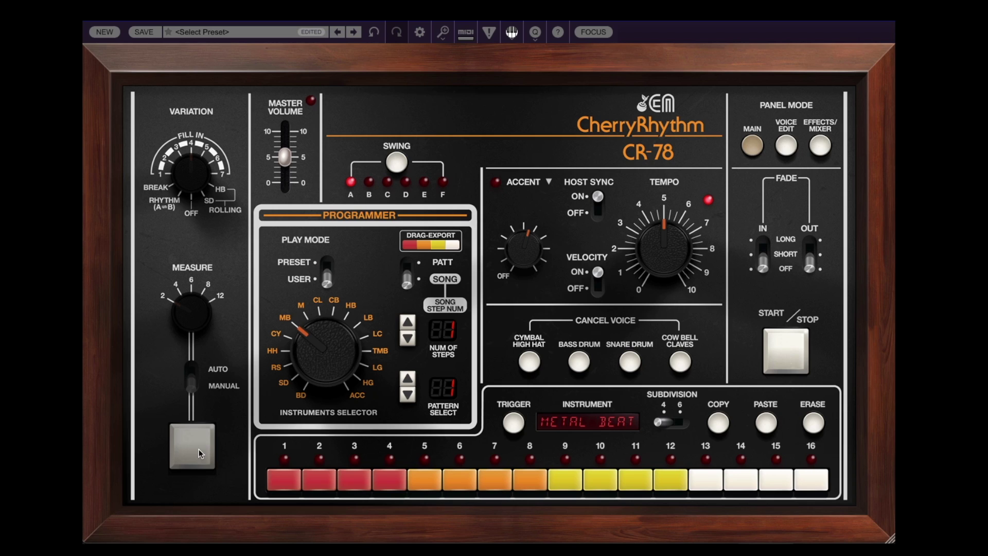
{"action": "left_click", "coordinate": [790, 356]}
{"action": "left_click", "coordinate": [786, 351]}
Step: Switch the programmer back to pattern mode, audition pattern 1 and trigger a manual fill-in
{"action": "left_click", "coordinate": [407, 273]}
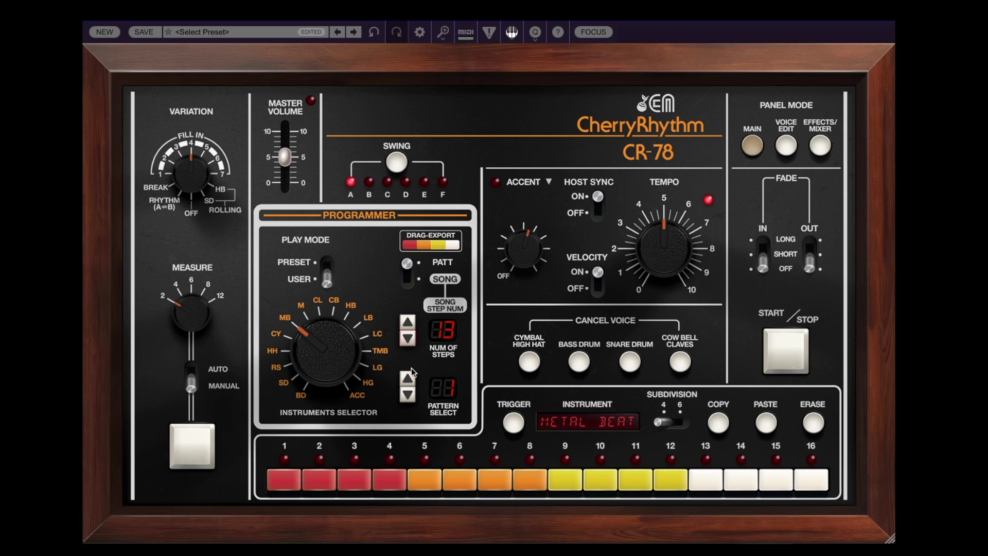
{"action": "left_click", "coordinate": [797, 361]}
{"action": "left_click", "coordinate": [786, 354]}
{"action": "left_click", "coordinate": [195, 458]}
Step: Save the preset as "CatSynth Song Demo" in the Songs category of the User Presets collection
{"action": "left_click", "coordinate": [143, 32]}
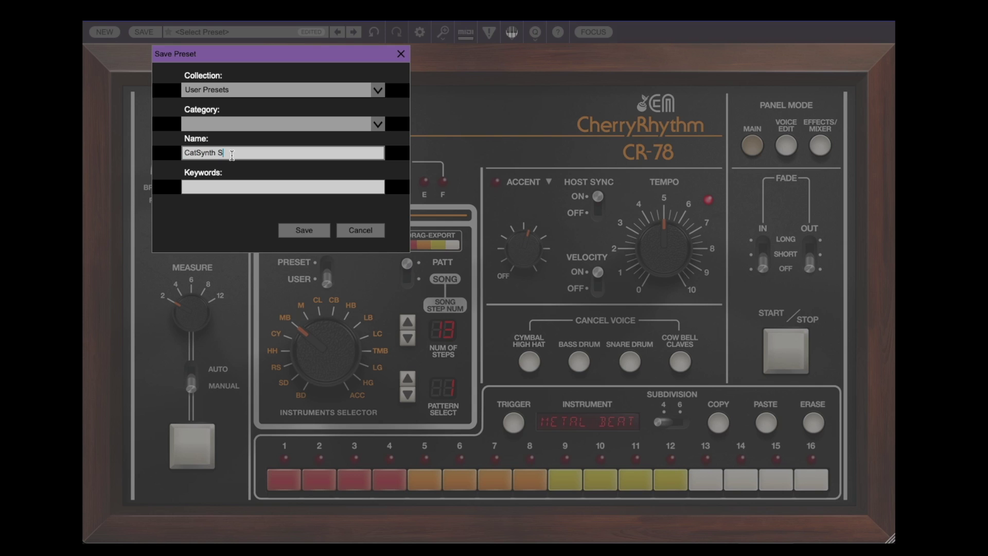
{"action": "left_click", "coordinate": [385, 124]}
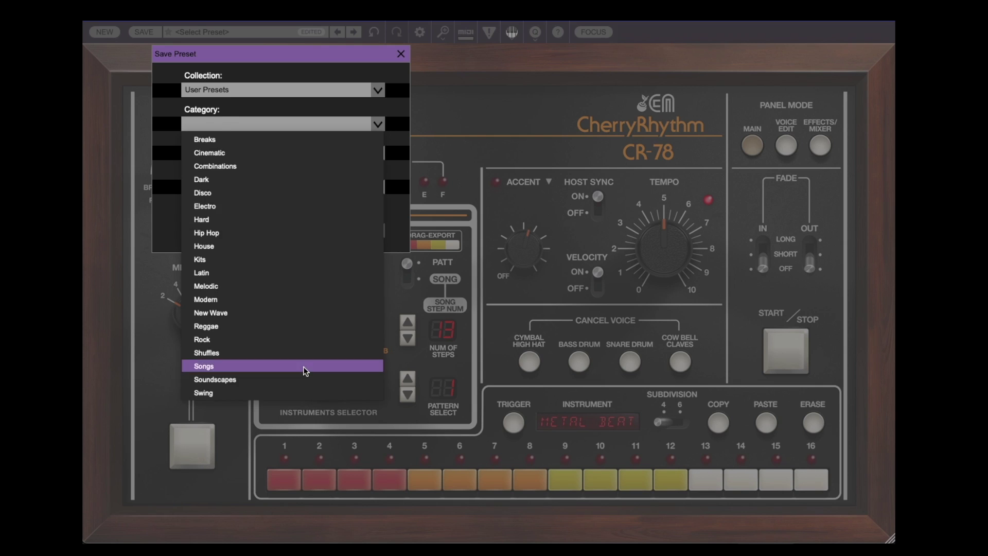
{"action": "left_click", "coordinate": [305, 368]}
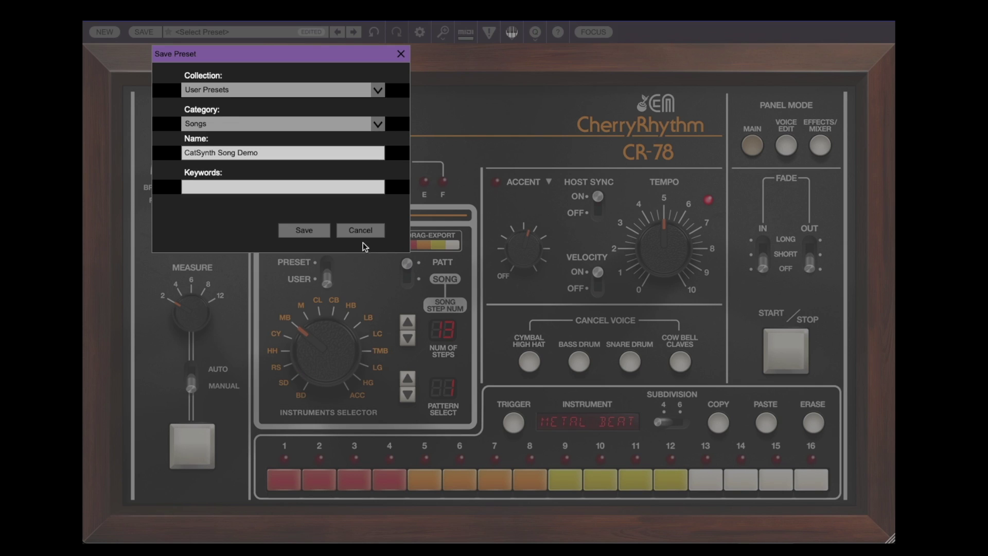
{"action": "left_click", "coordinate": [305, 230]}
Step: Start a new preset and select the Disco-1 rhythm for playback
{"action": "left_click", "coordinate": [104, 32]}
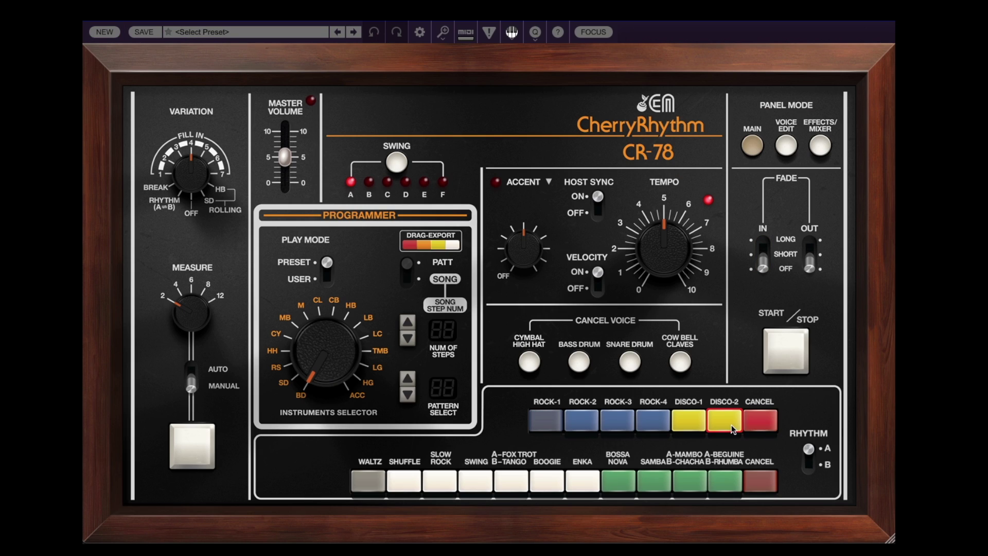
{"action": "left_click", "coordinate": [690, 422]}
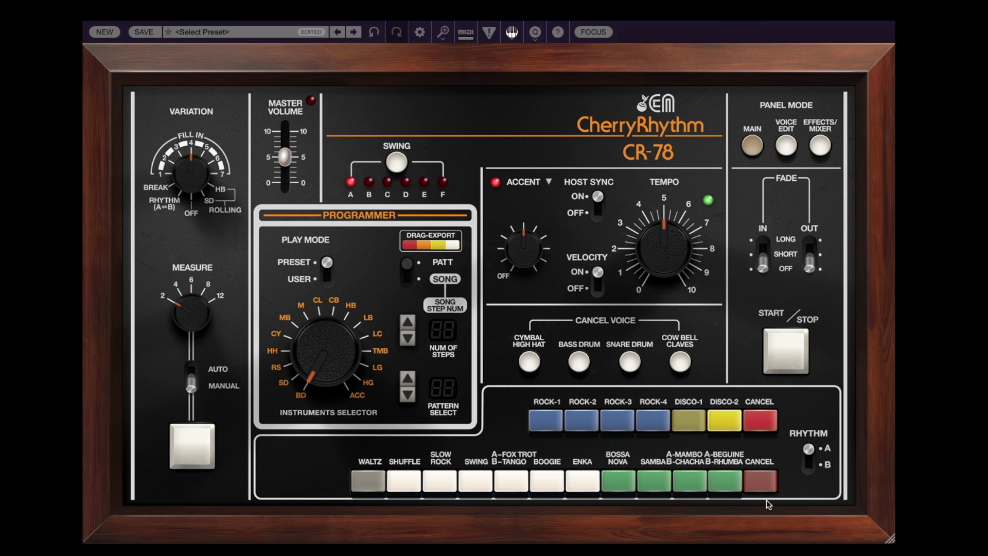
Step: Raise the mixer levels of the metal beat, tambourine and guiro to about 5
{"action": "left_click", "coordinate": [820, 147]}
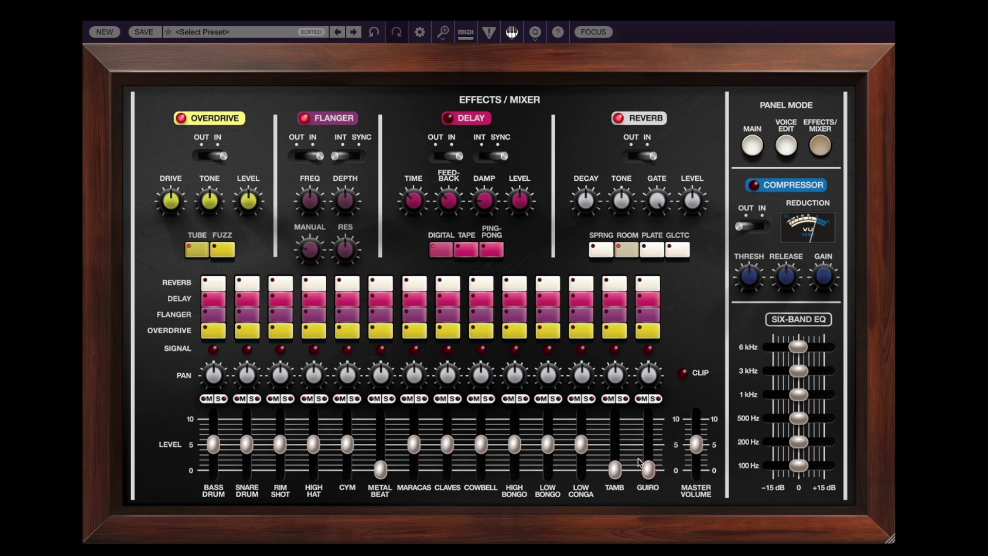
{"action": "left_click_drag", "start_coordinate": [615, 456], "coordinate": [614, 442]}
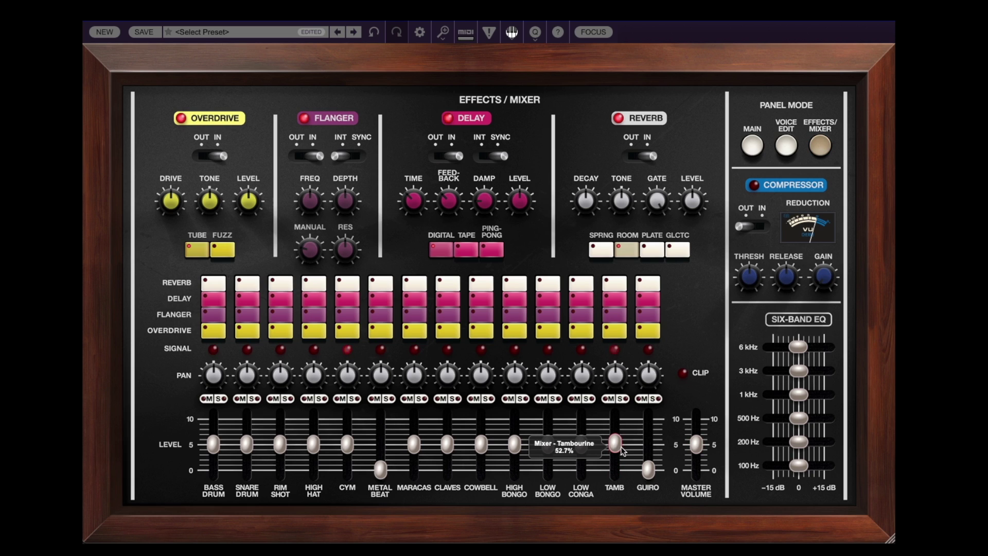
{"action": "left_click_drag", "start_coordinate": [648, 469], "coordinate": [648, 446]}
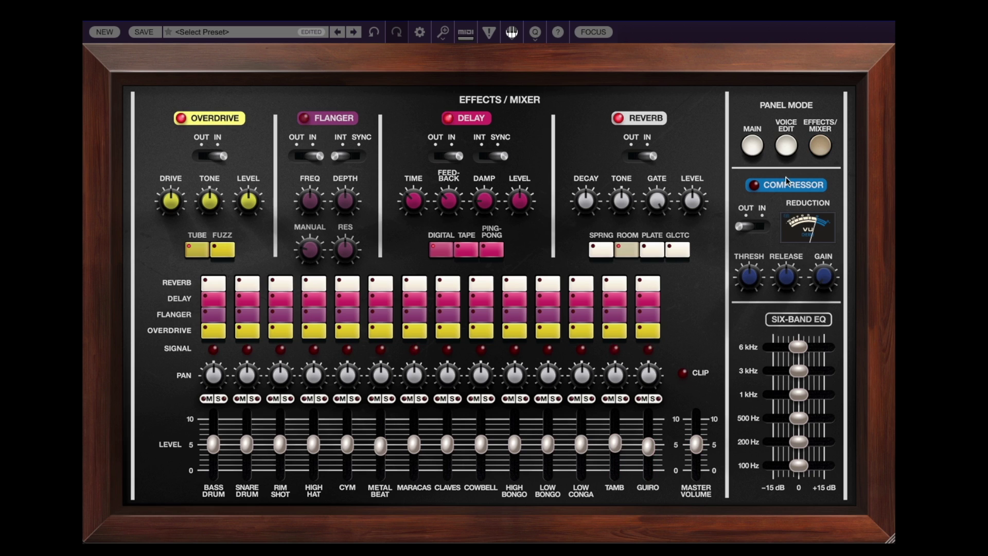
{"action": "left_click", "coordinate": [752, 146]}
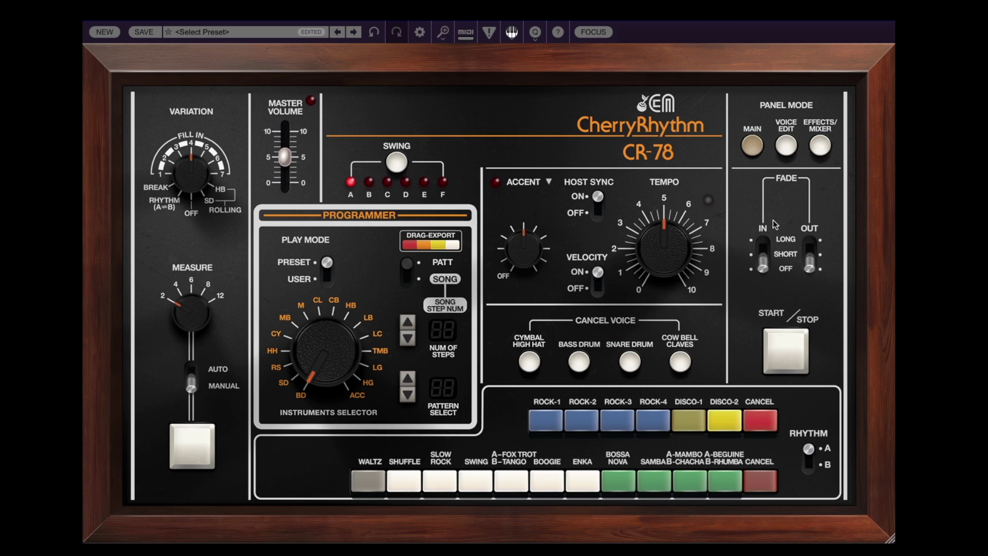
{"action": "left_click", "coordinate": [820, 147]}
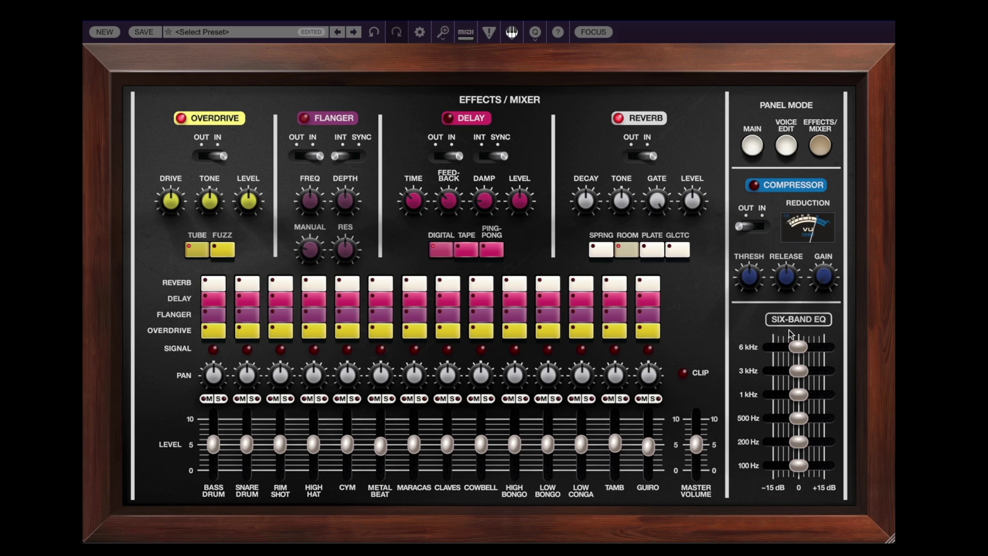
{"action": "left_click", "coordinate": [754, 146]}
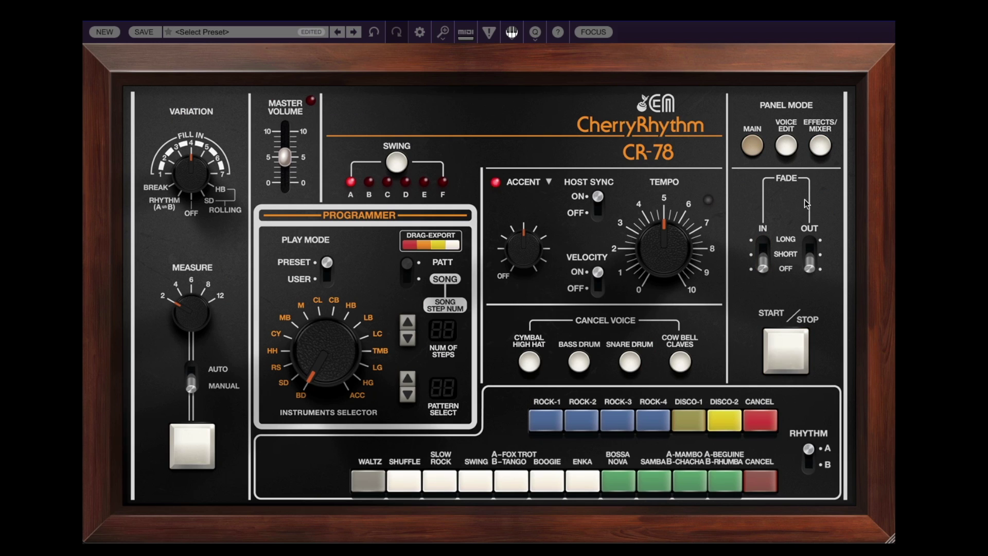
Step: Send the bass drum to the overdrive in the effects mixer and adjust the overdrive's tone and level
{"action": "left_click", "coordinate": [821, 147]}
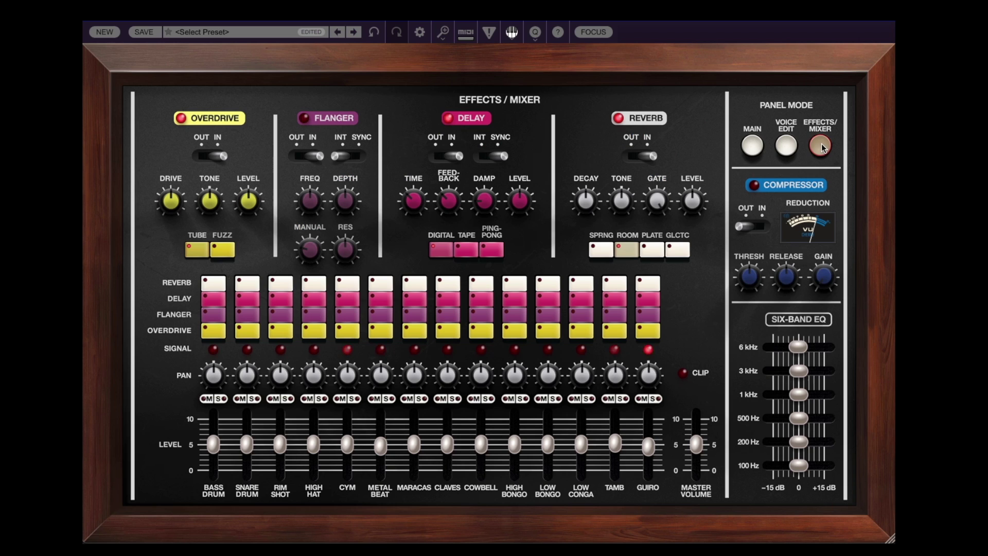
{"action": "left_click", "coordinate": [211, 332]}
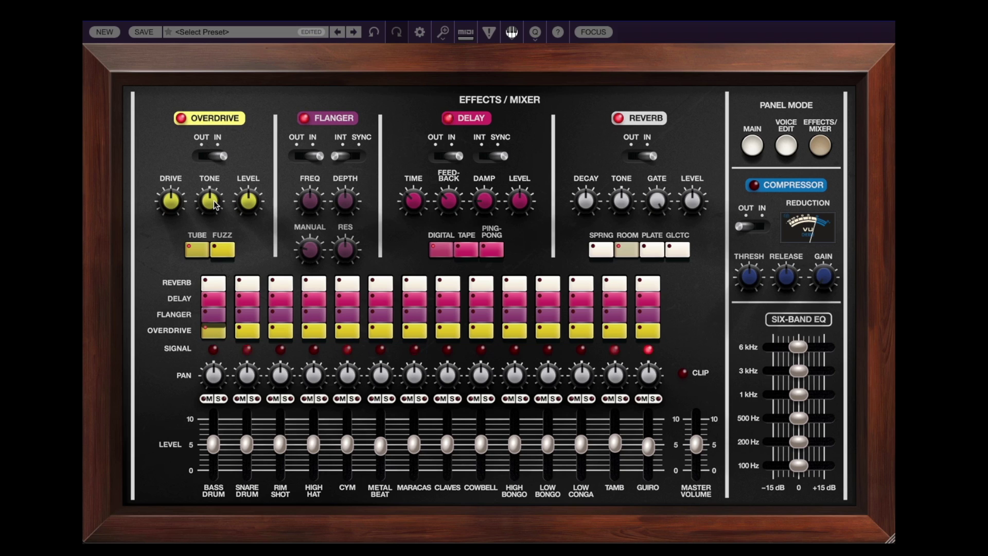
{"action": "mouse_move", "coordinate": [214, 204]}
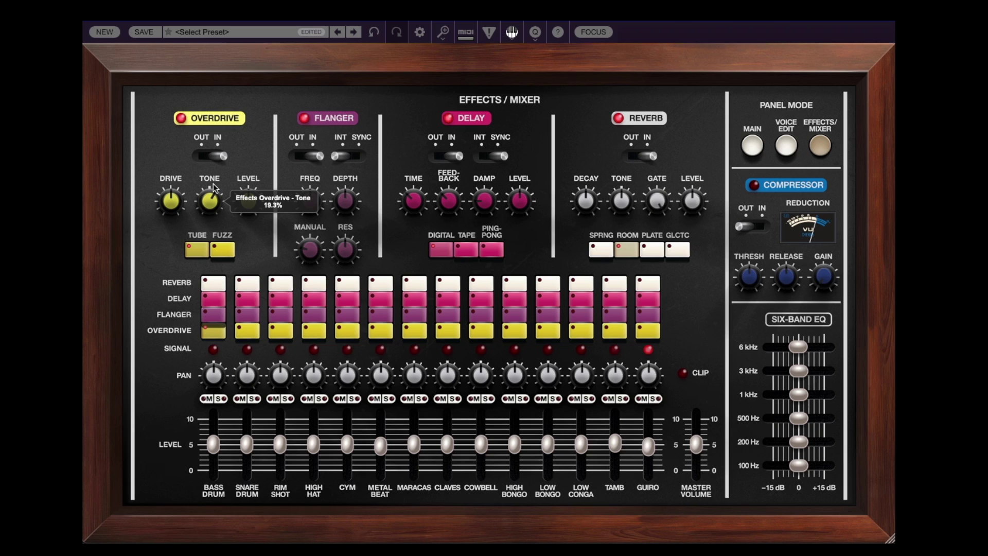
{"action": "mouse_move", "coordinate": [182, 207]}
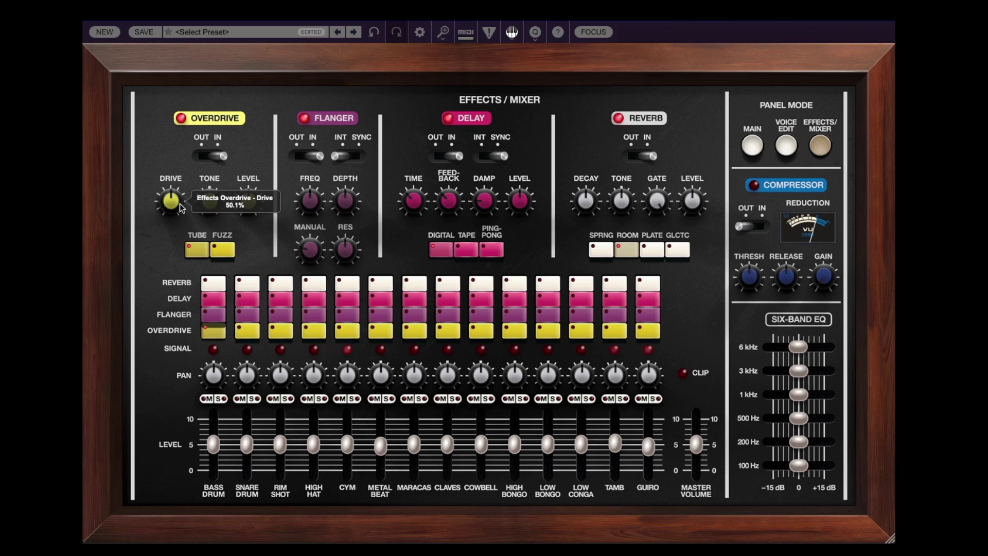
{"action": "left_click_drag", "start_coordinate": [209, 202], "coordinate": [245, 171]}
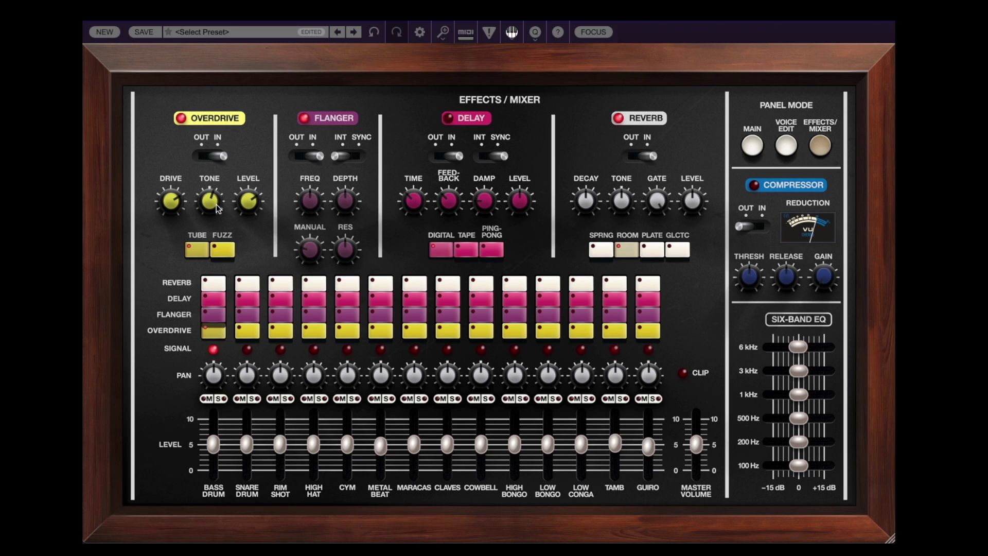
{"action": "left_click_drag", "start_coordinate": [210, 202], "coordinate": [200, 242]}
Step: Send the snare drum to the reverb, set the reverb type to GLCTC and adjust its gate
{"action": "left_click", "coordinate": [244, 285]}
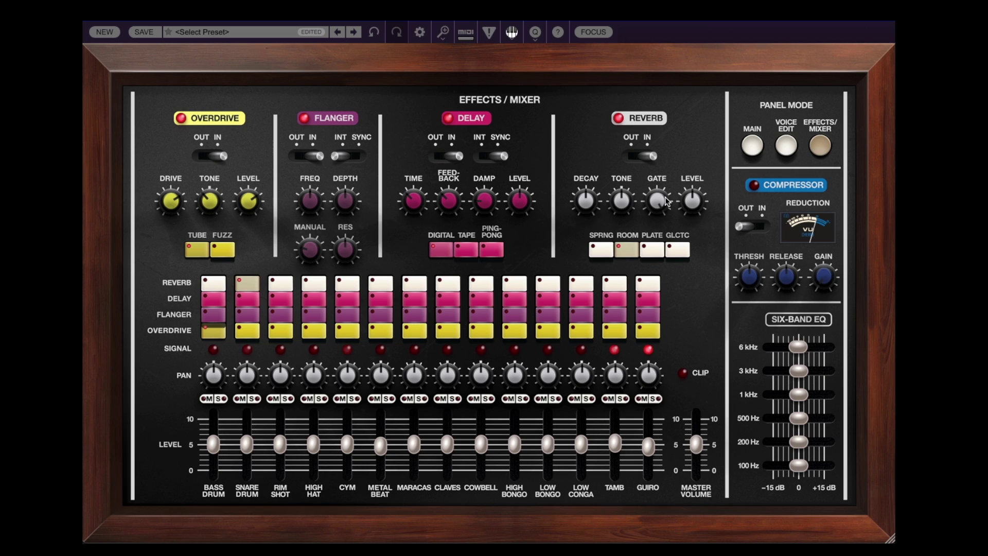
{"action": "mouse_move", "coordinate": [623, 193]}
{"action": "mouse_move", "coordinate": [691, 196]}
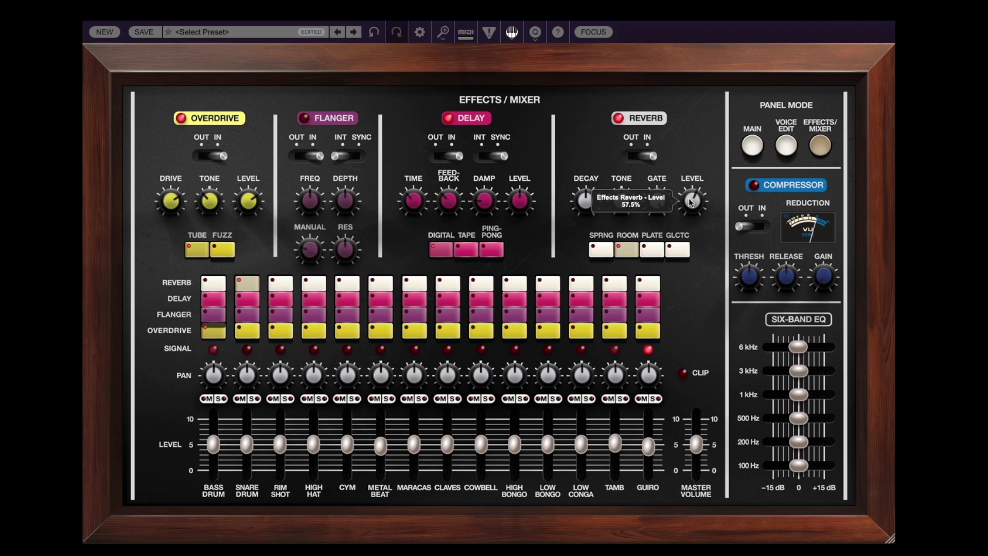
{"action": "left_click", "coordinate": [679, 250]}
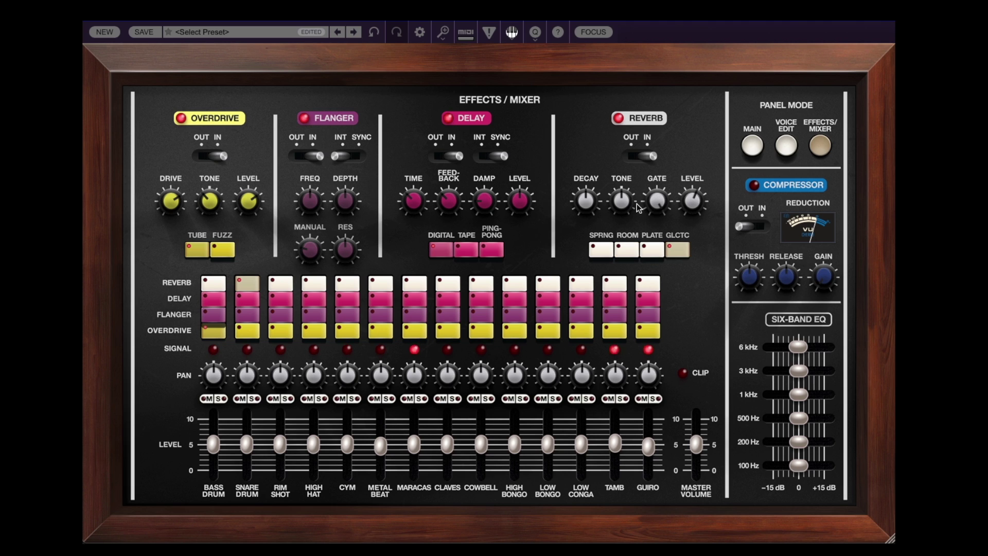
{"action": "left_click_drag", "start_coordinate": [649, 202], "coordinate": [649, 268]}
Step: Lower the snare drum's mixer level slightly and raise the guiro's level to about 7
{"action": "left_click_drag", "start_coordinate": [247, 446], "coordinate": [247, 452]}
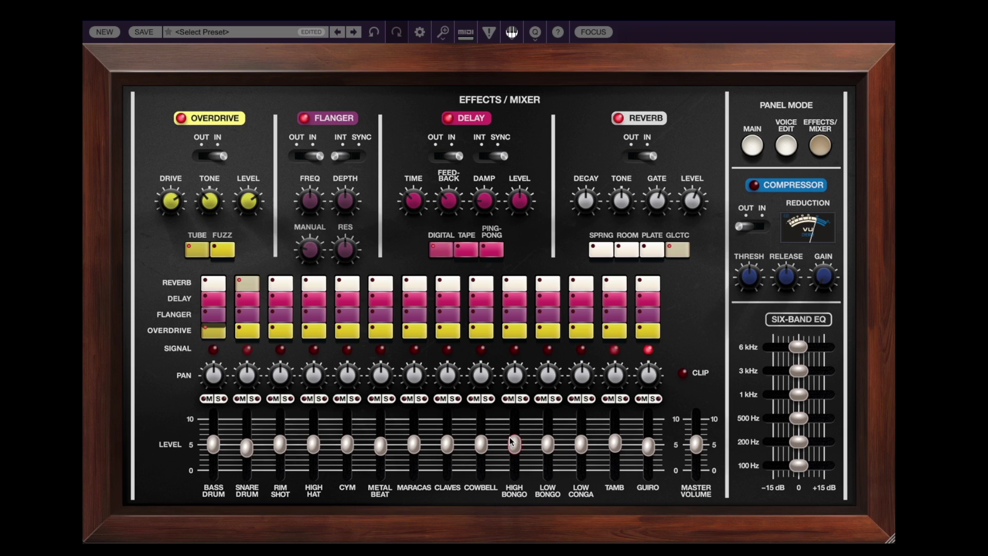
{"action": "left_click_drag", "start_coordinate": [650, 449], "coordinate": [650, 437]}
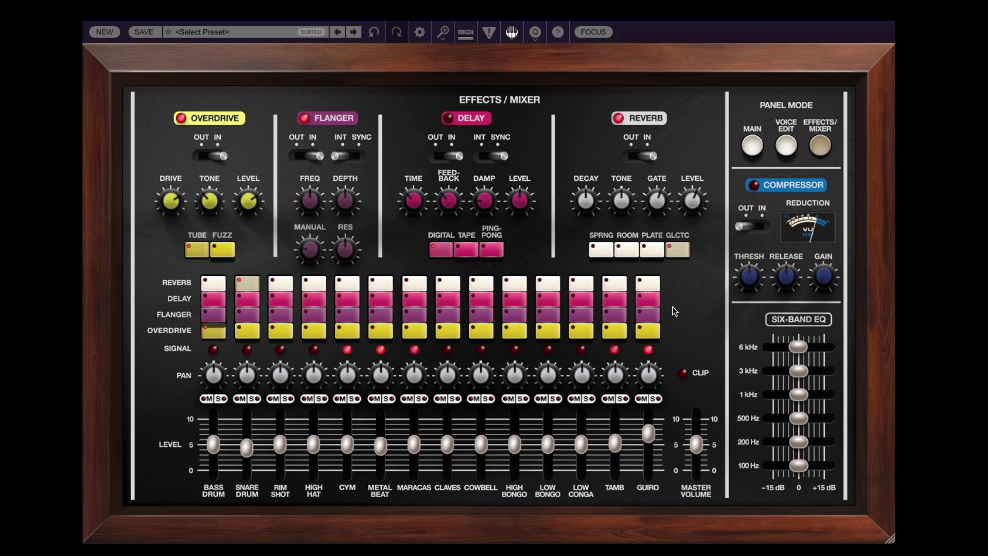
Step: Send the guiro and metal beat to the flanger and set the flanger frequency to 1.30 Hz
{"action": "left_click", "coordinate": [648, 319]}
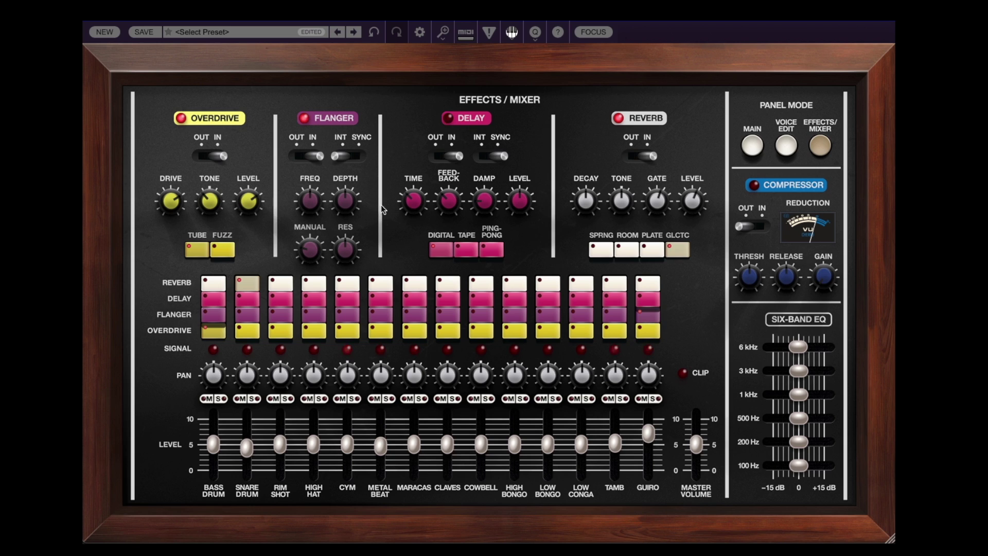
{"action": "mouse_move", "coordinate": [348, 248]}
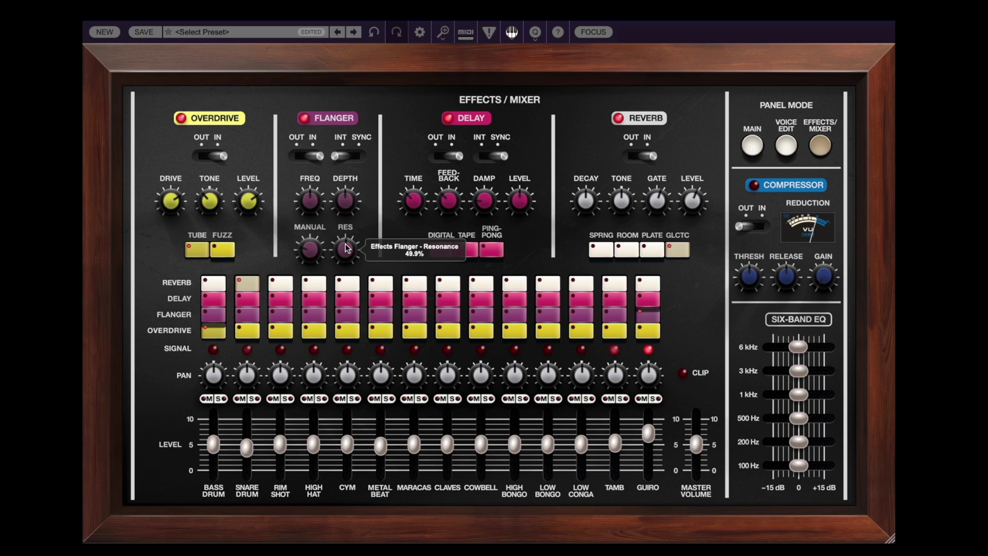
{"action": "mouse_move", "coordinate": [311, 190]}
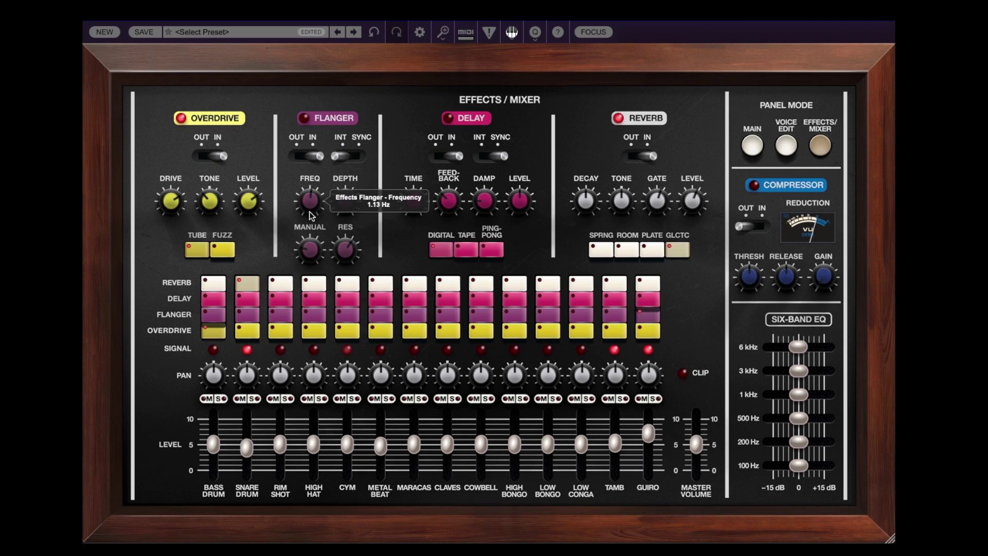
{"action": "left_click_drag", "start_coordinate": [311, 215], "coordinate": [311, 211]}
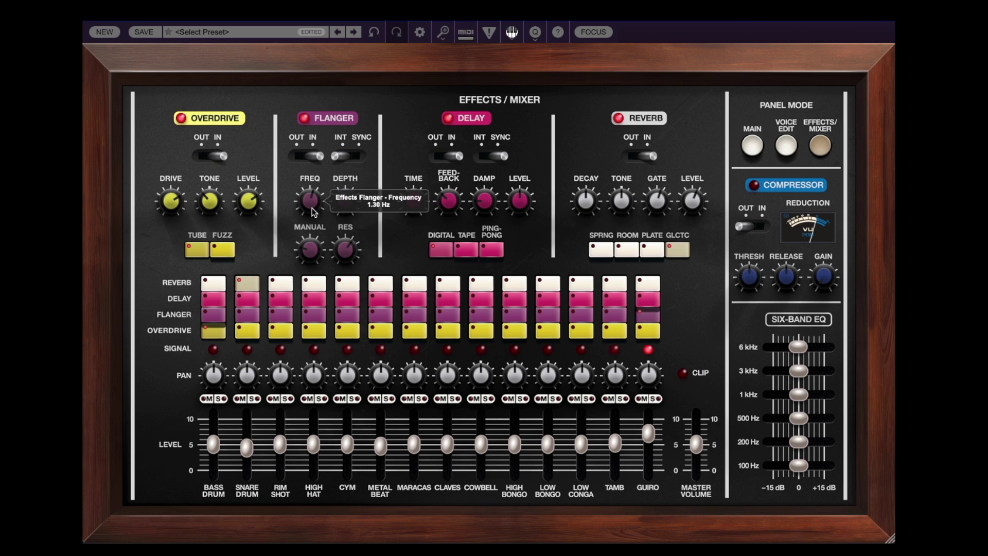
{"action": "left_click", "coordinate": [382, 317]}
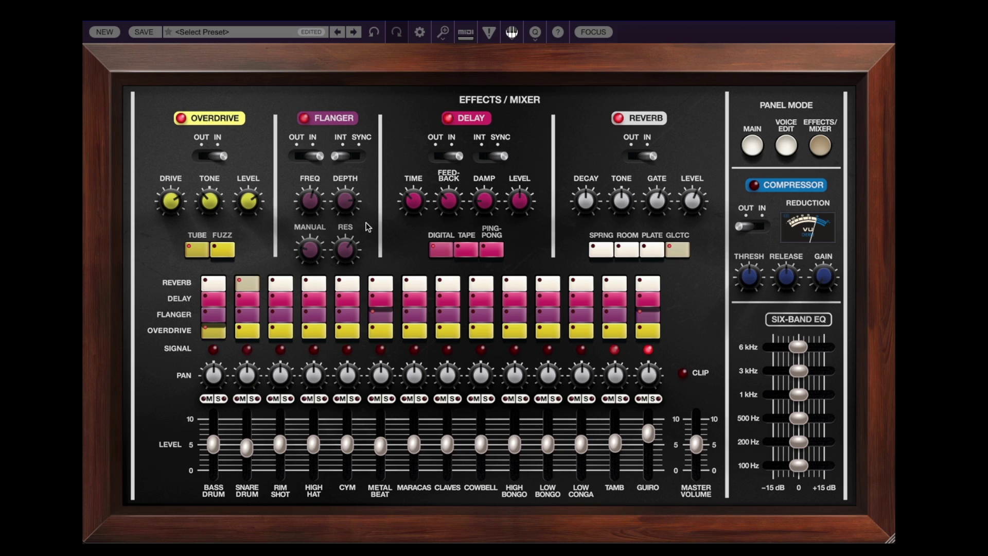
Step: In voice editing, raise the metallic beat's decay to about 7 and the guiro's color slightly
{"action": "left_click", "coordinate": [791, 146]}
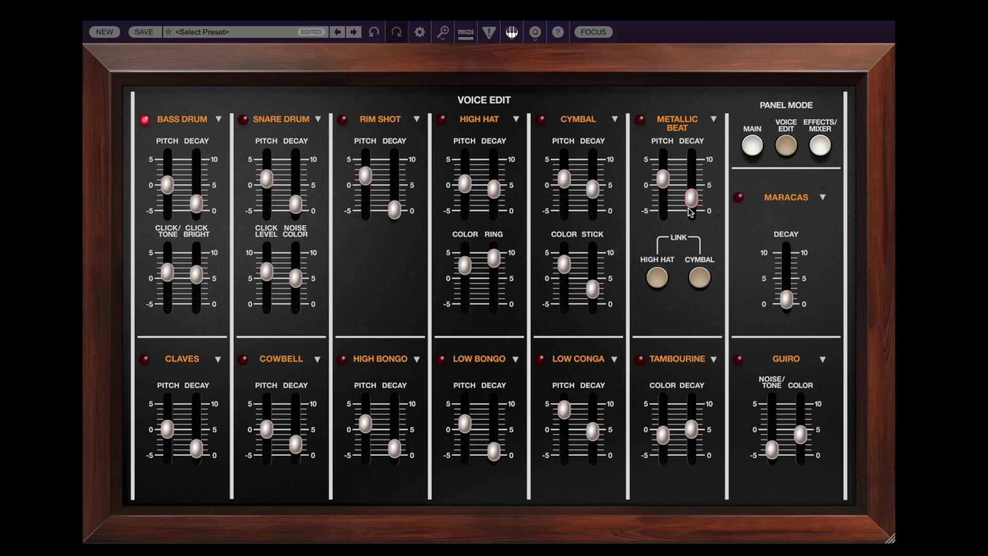
{"action": "left_click_drag", "start_coordinate": [690, 208], "coordinate": [690, 175]}
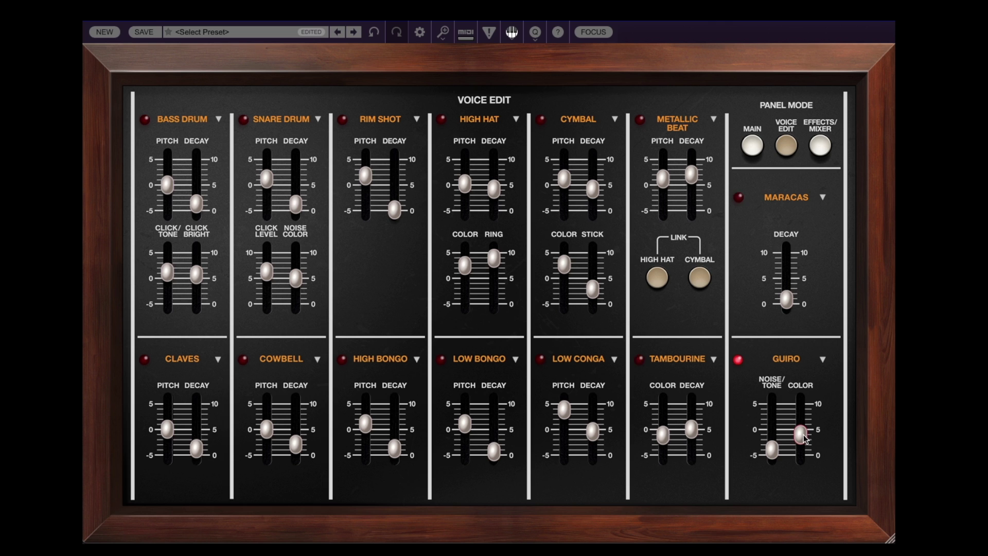
{"action": "left_click_drag", "start_coordinate": [805, 438], "coordinate": [805, 432]}
Step: Send the cymbal, metal beat and tambourine to the delay in the effects mixer and raise the delay's level
{"action": "left_click", "coordinate": [822, 148]}
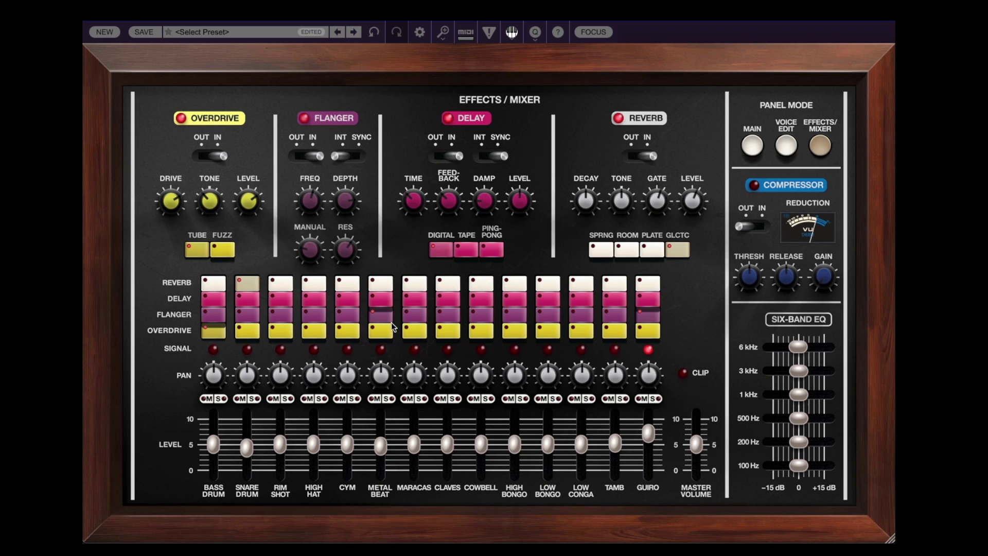
{"action": "left_click", "coordinate": [358, 303]}
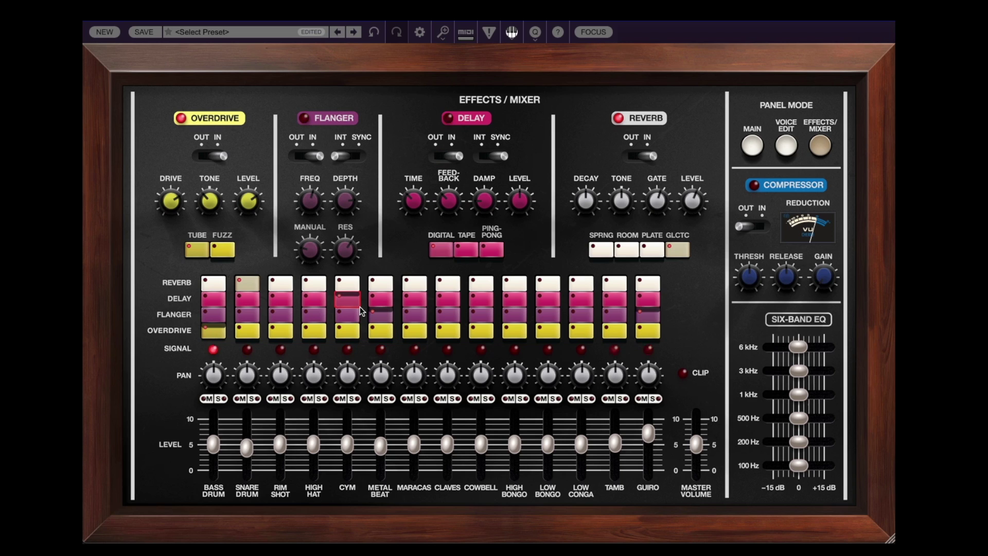
{"action": "left_click", "coordinate": [382, 303]}
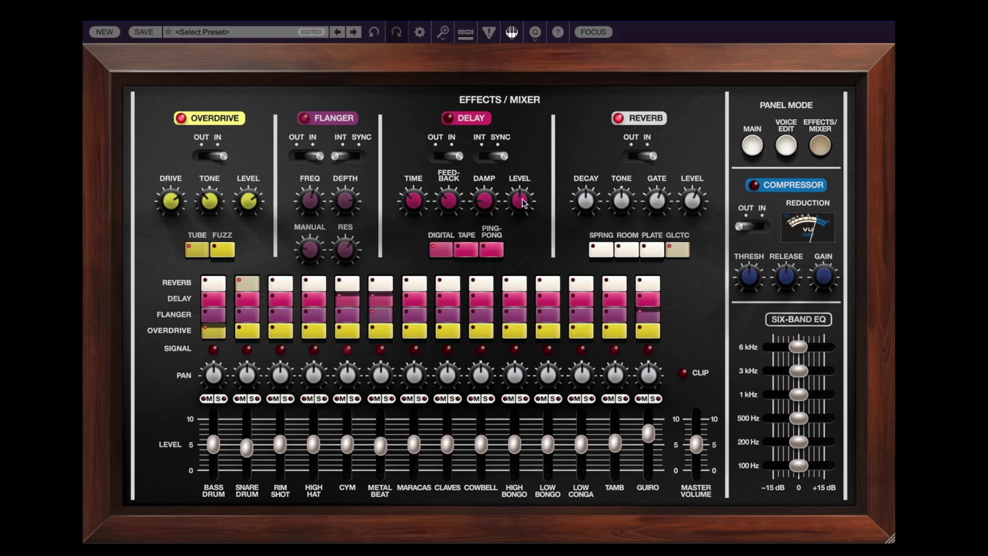
{"action": "left_click_drag", "start_coordinate": [522, 199], "coordinate": [523, 176]}
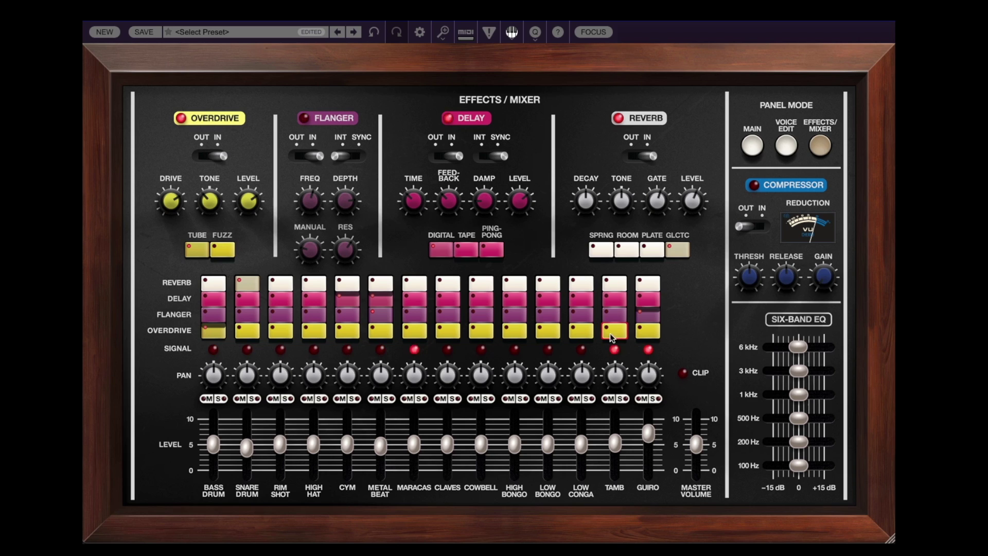
{"action": "left_click", "coordinate": [614, 300]}
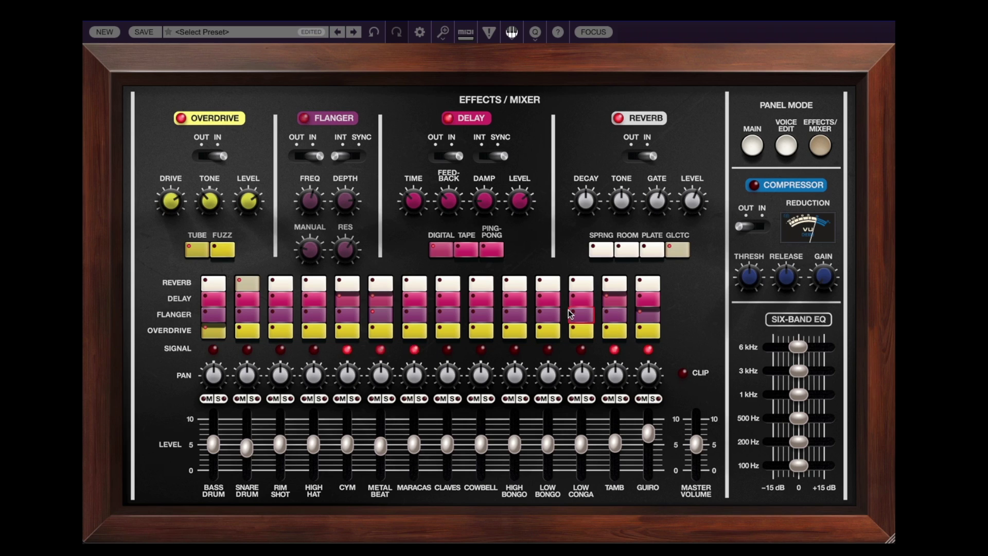
{"action": "mouse_move", "coordinate": [413, 200]}
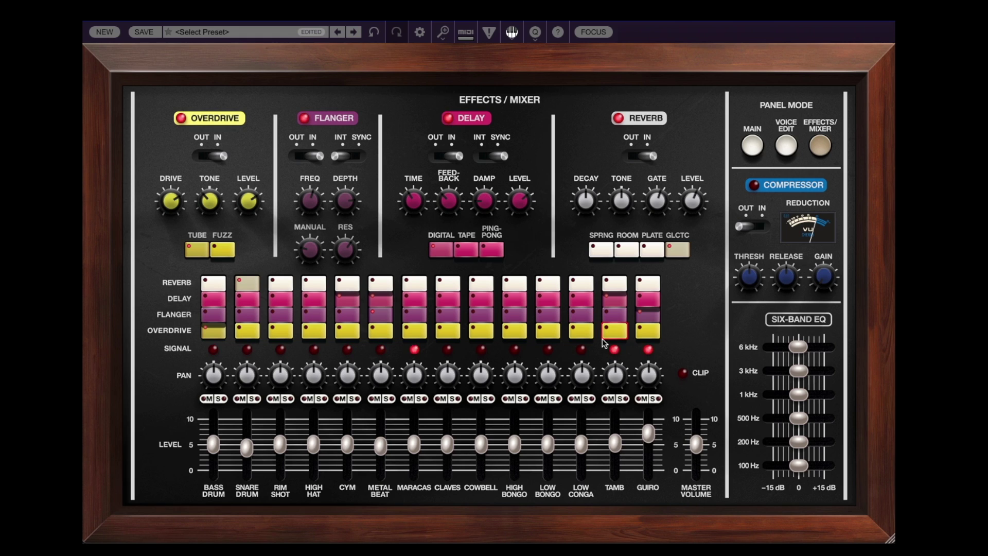
{"action": "mouse_move", "coordinate": [489, 194]}
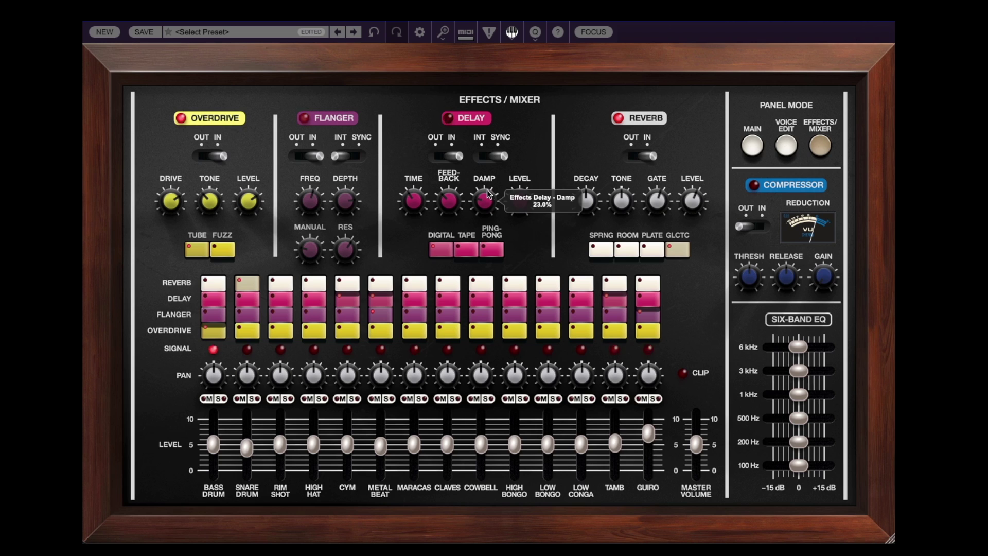
Step: In the effects mixer, send the snare drum to the delay and the guiro to the overdrive
{"action": "mouse_move", "coordinate": [447, 175]}
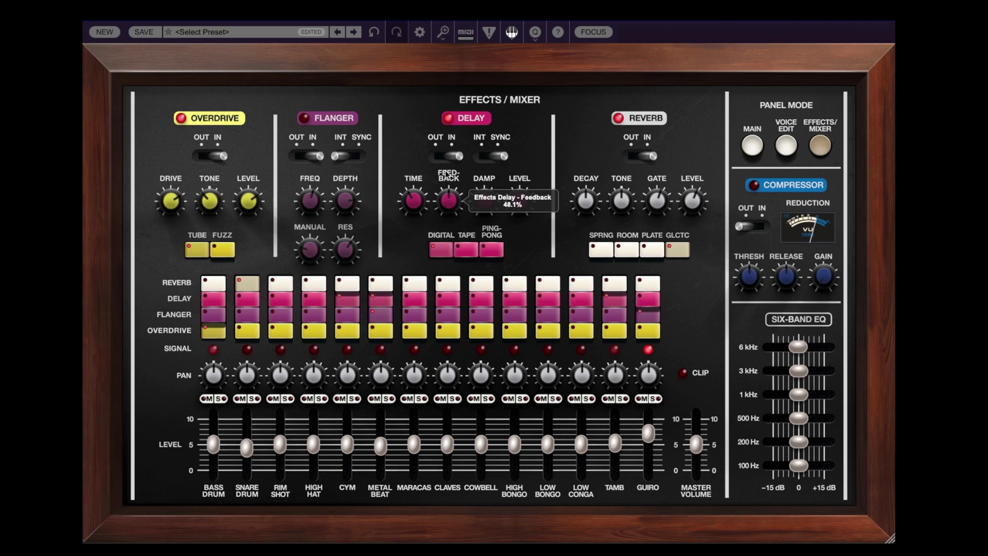
{"action": "left_click", "coordinate": [249, 300]}
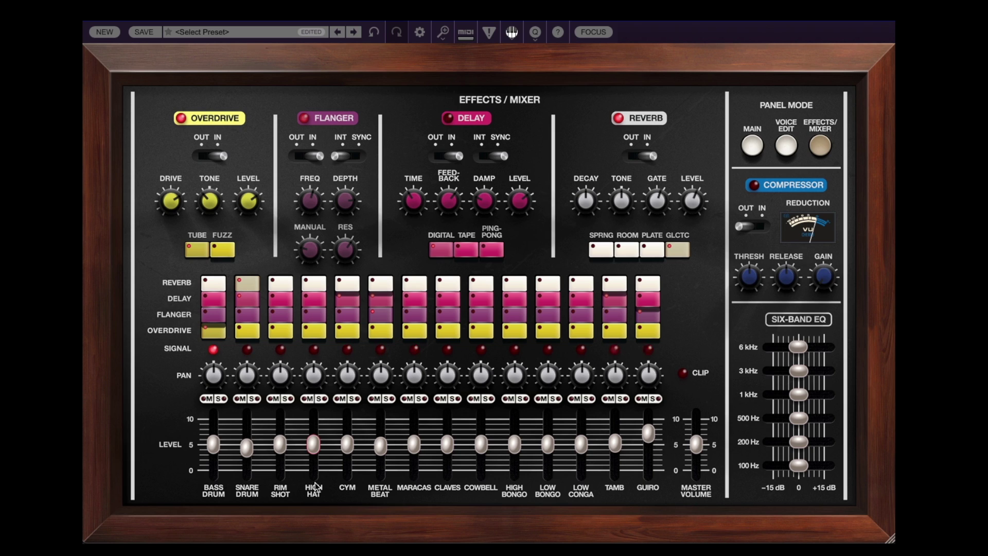
{"action": "mouse_move", "coordinate": [315, 487]}
{"action": "left_click", "coordinate": [647, 331]}
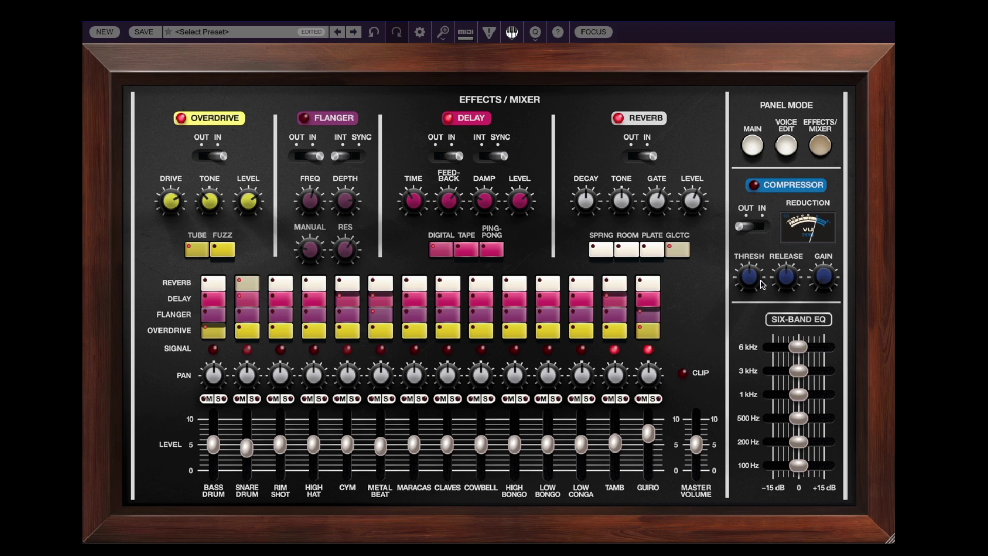
Step: Switch the compressor in
{"action": "left_click", "coordinate": [744, 228]}
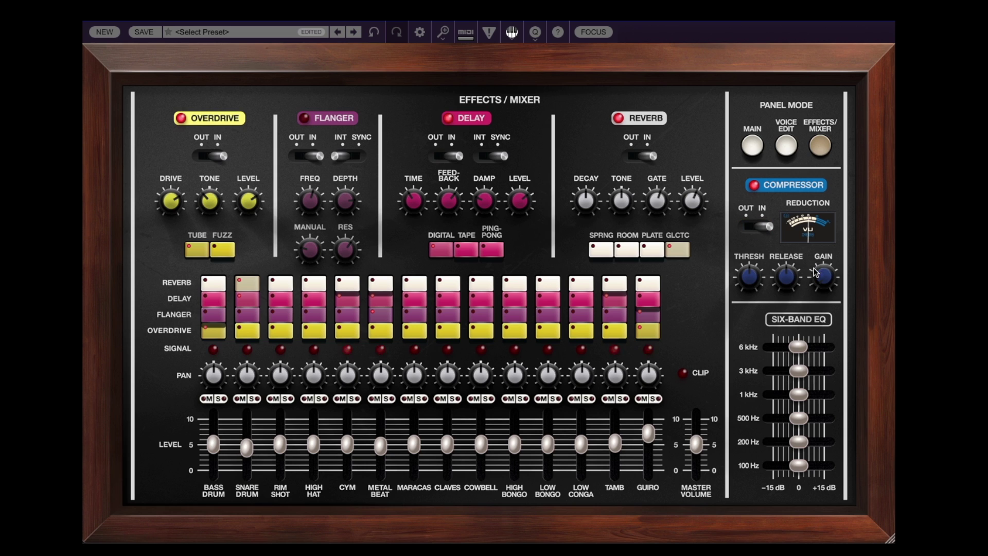
{"action": "mouse_move", "coordinate": [822, 262]}
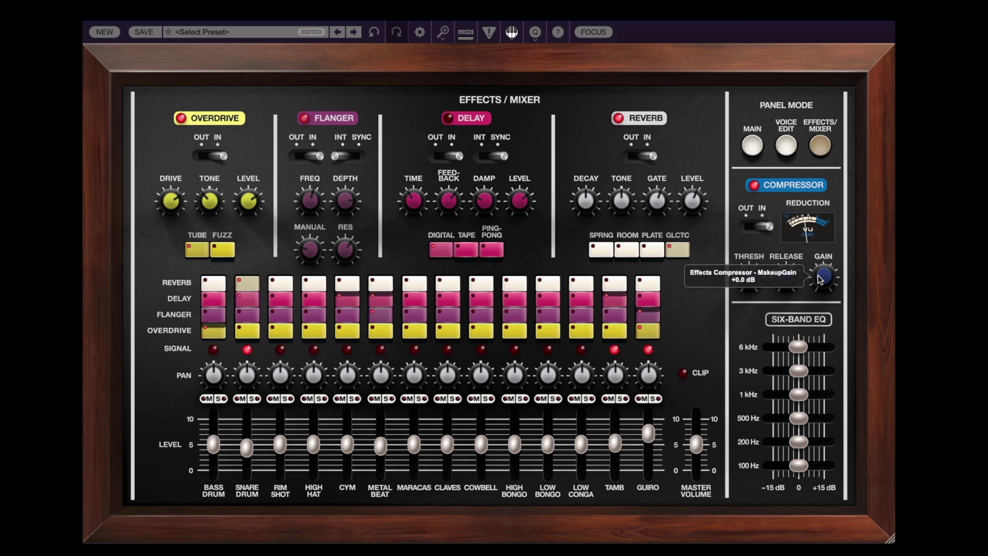
{"action": "mouse_move", "coordinate": [751, 288]}
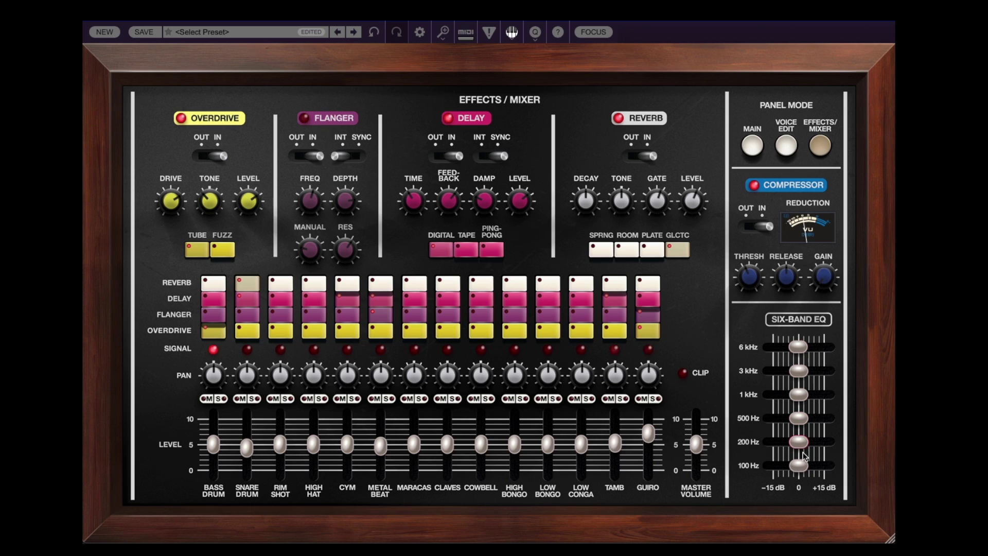
Step: On the six-band EQ, cut 100 Hz, 1 kHz and 3 kHz slightly and boost 6 kHz a little
{"action": "left_click_drag", "start_coordinate": [799, 466], "coordinate": [793, 466]}
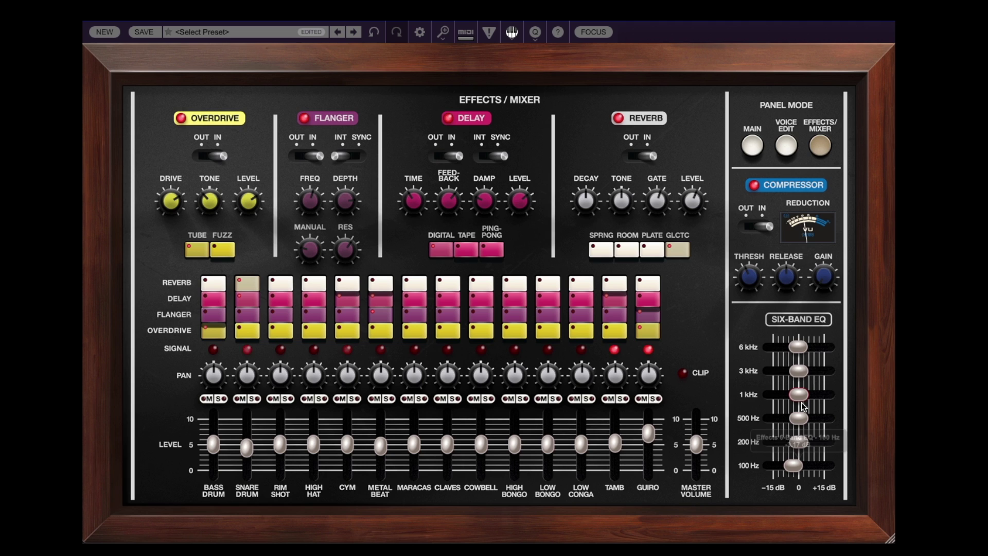
{"action": "left_click_drag", "start_coordinate": [800, 395], "coordinate": [793, 399]}
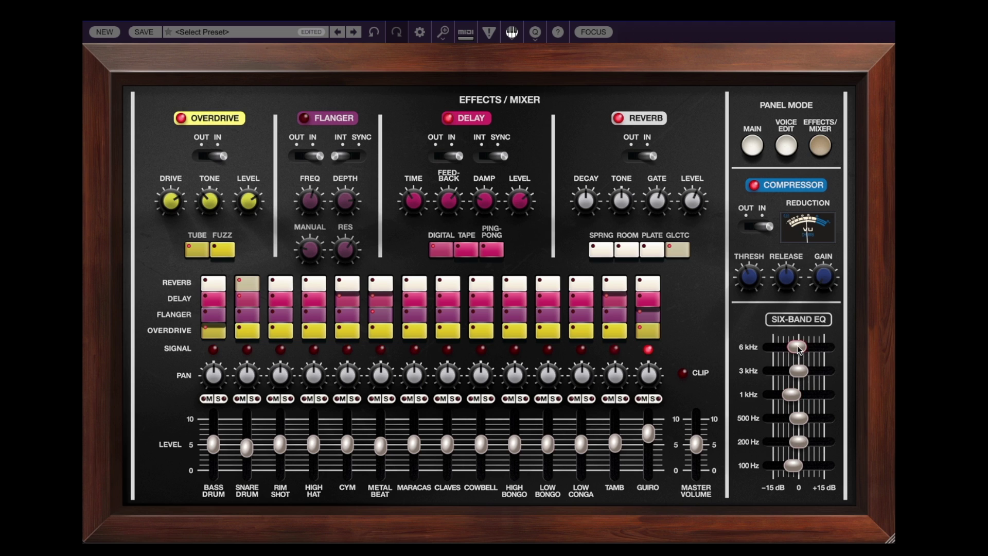
{"action": "left_click_drag", "start_coordinate": [798, 346], "coordinate": [791, 372]}
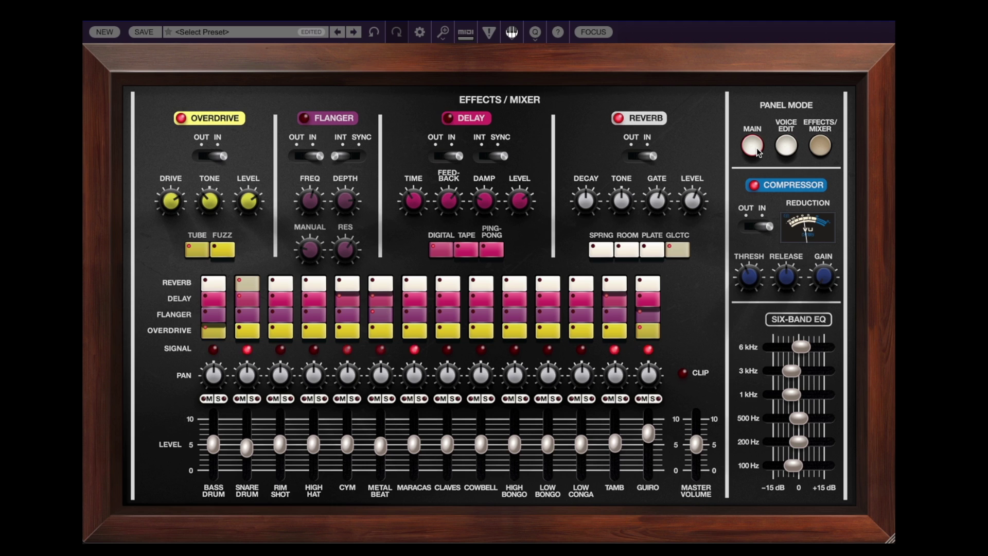
Step: Raise the cymbal's pitch to 69.3% in voice editing and send the cymbal to the overdrive
{"action": "left_click", "coordinate": [787, 147]}
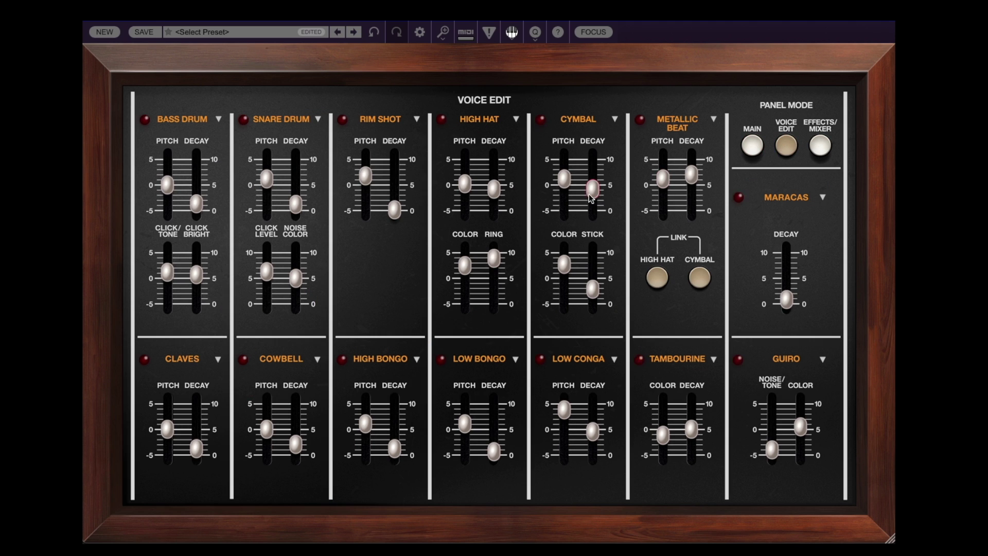
{"action": "left_click_drag", "start_coordinate": [565, 179], "coordinate": [565, 169]}
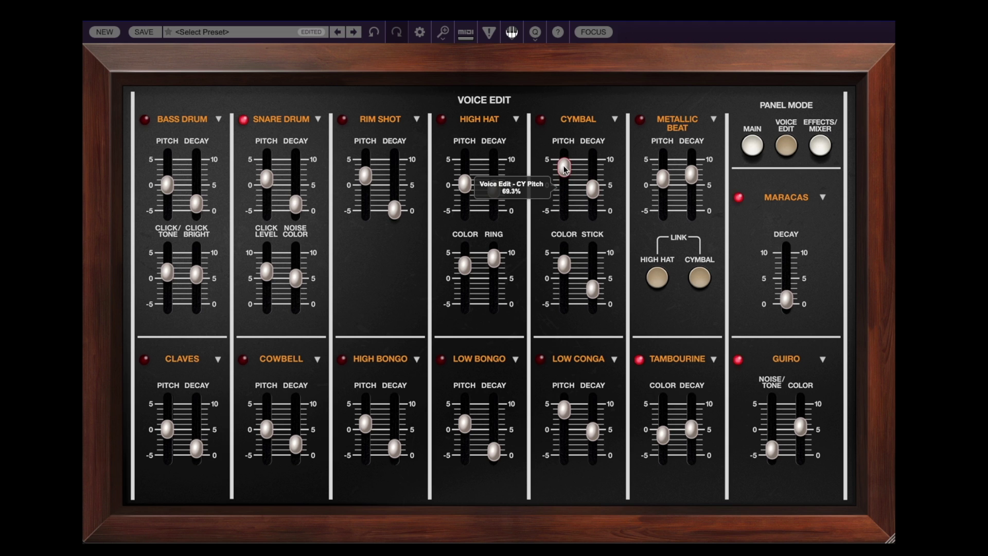
{"action": "left_click", "coordinate": [820, 145]}
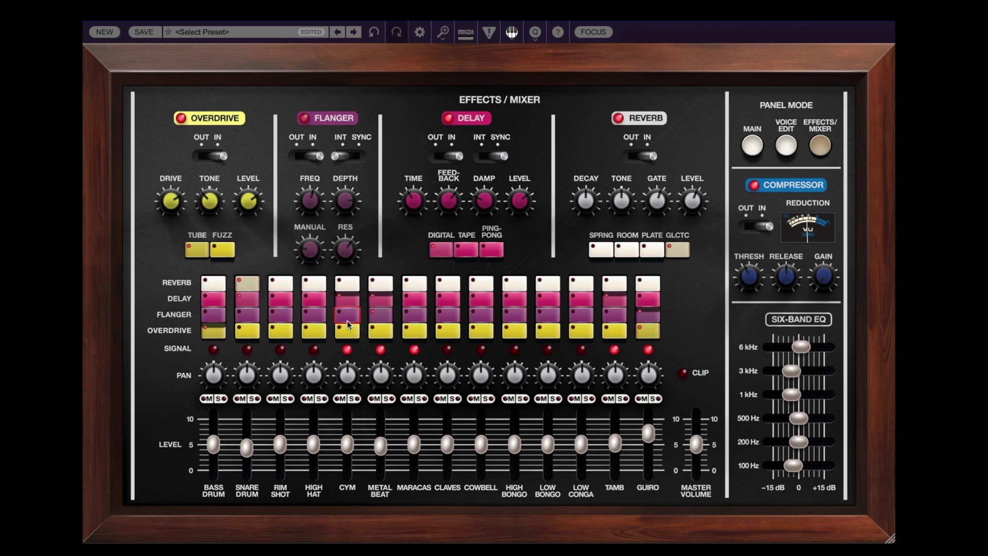
{"action": "left_click", "coordinate": [348, 333]}
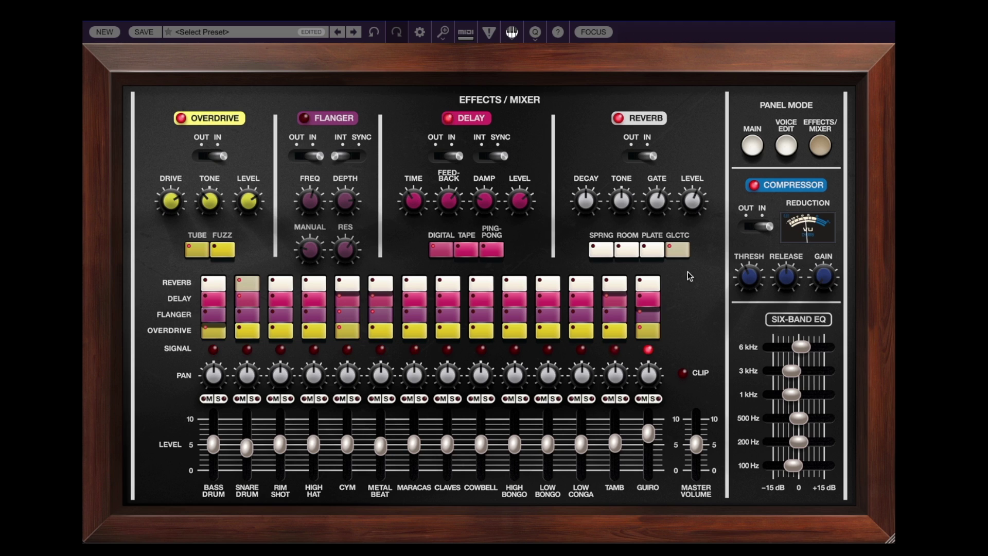
Step: Lower the cymbal's pitch to just above zero in voice editing and return to the main panel
{"action": "left_click", "coordinate": [786, 146]}
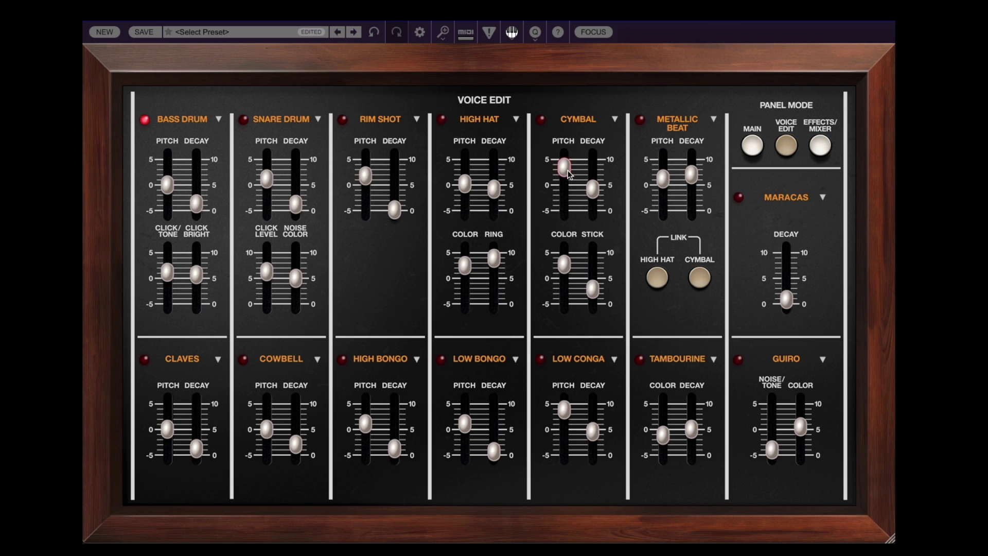
{"action": "left_click_drag", "start_coordinate": [569, 172], "coordinate": [569, 188]}
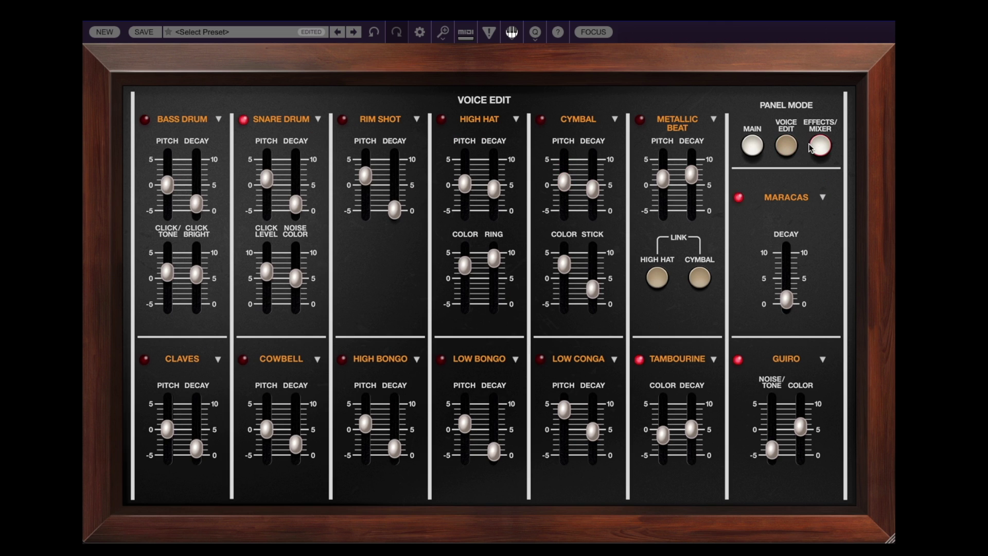
{"action": "left_click", "coordinate": [752, 148]}
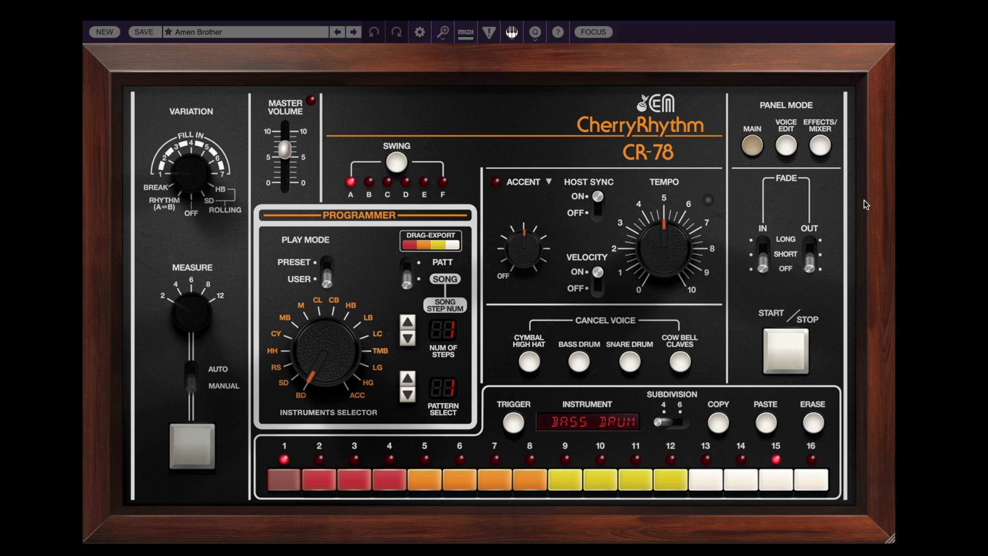
Step: Review the Amen Brother preset's effects mixer and voice edit settings, and return to the main panel
{"action": "left_click", "coordinate": [822, 153]}
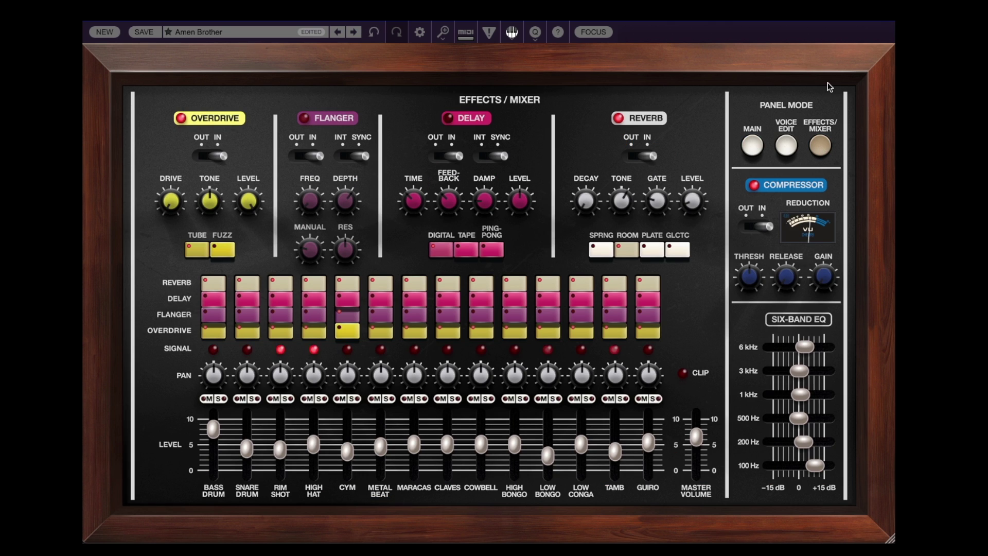
{"action": "left_click", "coordinate": [786, 147]}
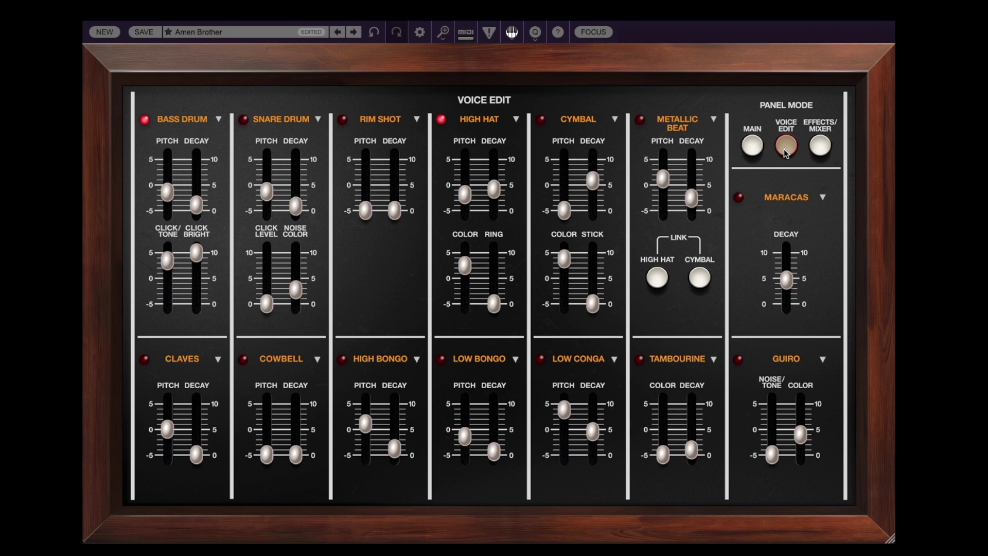
{"action": "left_click", "coordinate": [753, 152]}
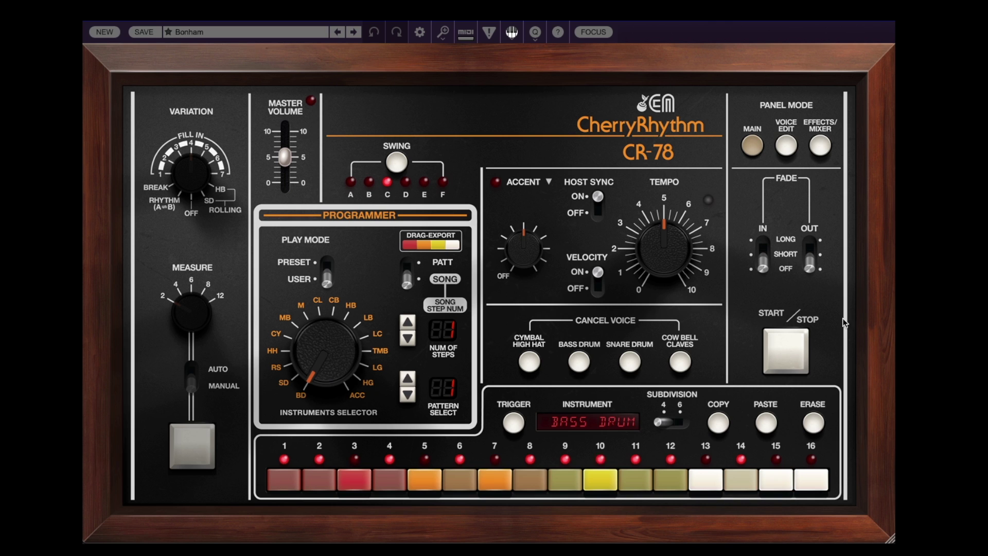
Step: Review the Bonham preset's effects mixer and voice edit settings, and stop the rhythm from the main panel
{"action": "left_click", "coordinate": [811, 149]}
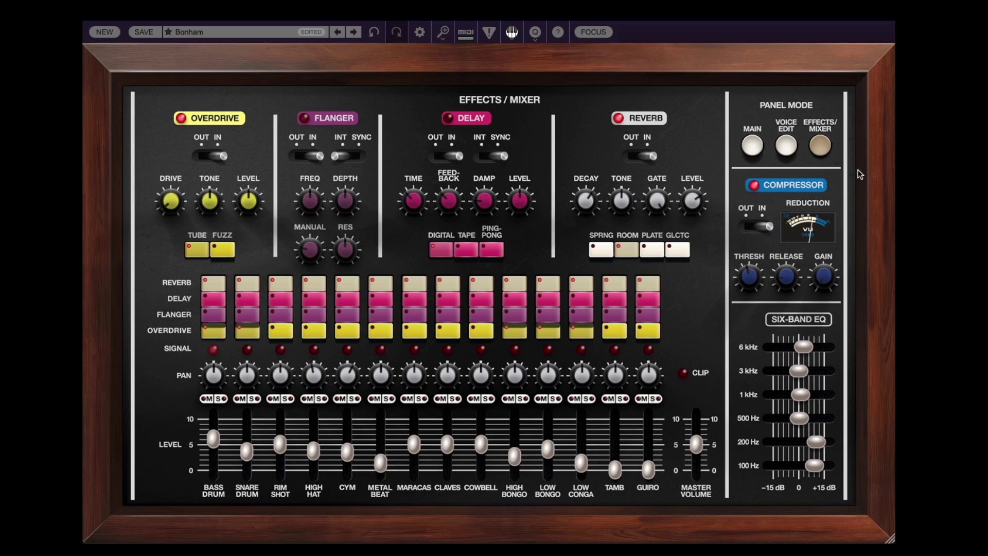
{"action": "left_click", "coordinate": [785, 148]}
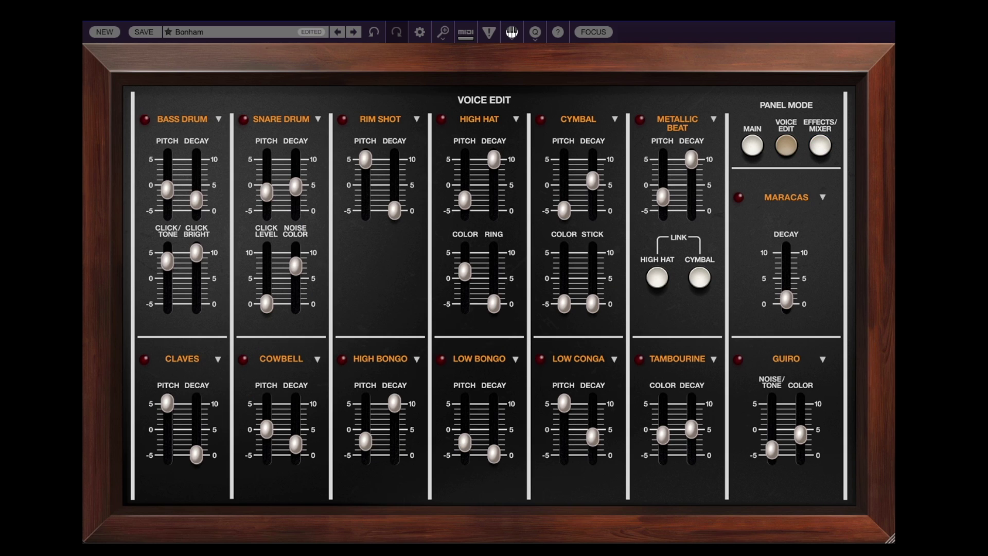
{"action": "left_click", "coordinate": [752, 147]}
{"action": "left_click", "coordinate": [790, 366]}
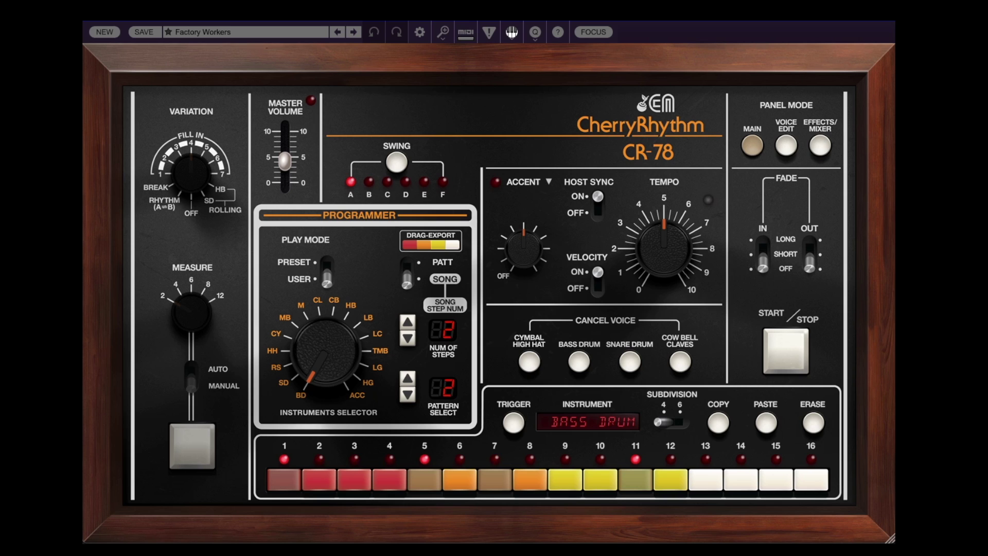
Step: Review the Factory Workers preset's effects mixer and voice edit settings, and stop the rhythm from the main panel
{"action": "left_click", "coordinate": [821, 146]}
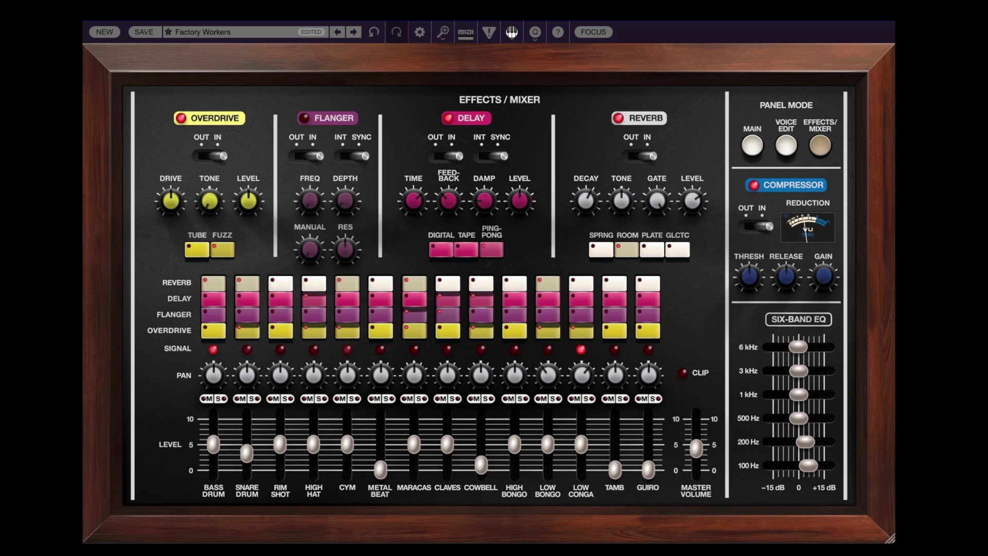
{"action": "left_click", "coordinate": [786, 147]}
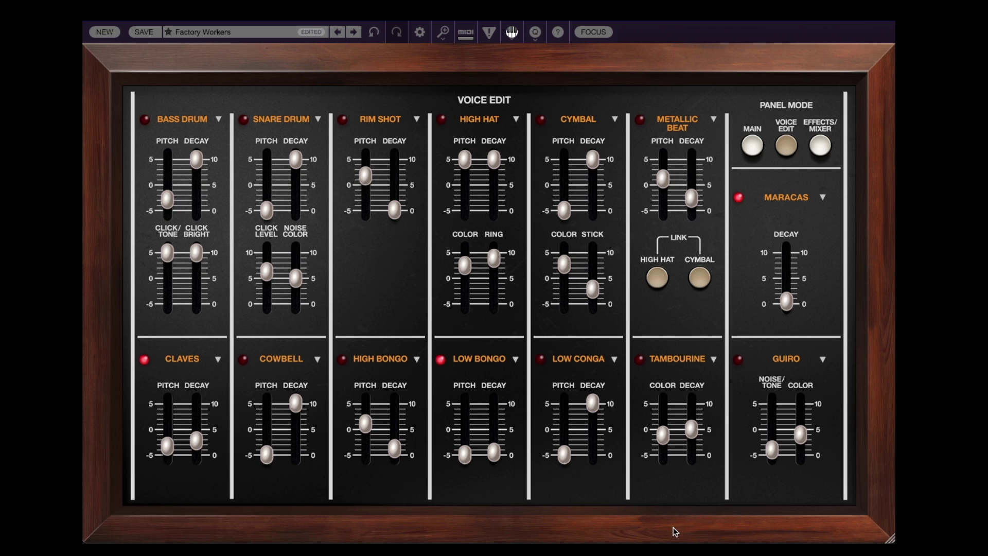
{"action": "left_click", "coordinate": [752, 145]}
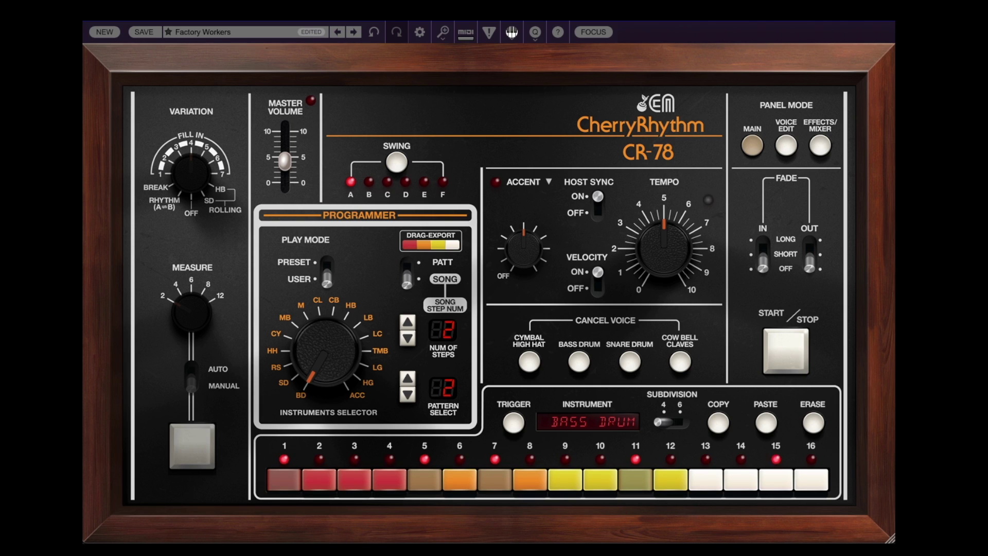
{"action": "left_click", "coordinate": [789, 369]}
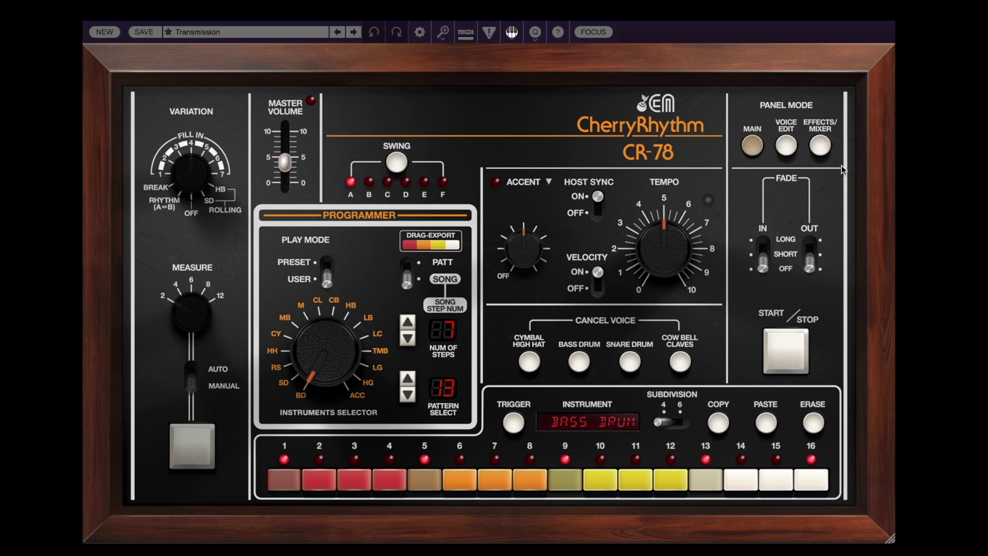
Step: Review the Transmission preset's effects mixer, voice edit settings and main-panel programmer
{"action": "left_click", "coordinate": [821, 147]}
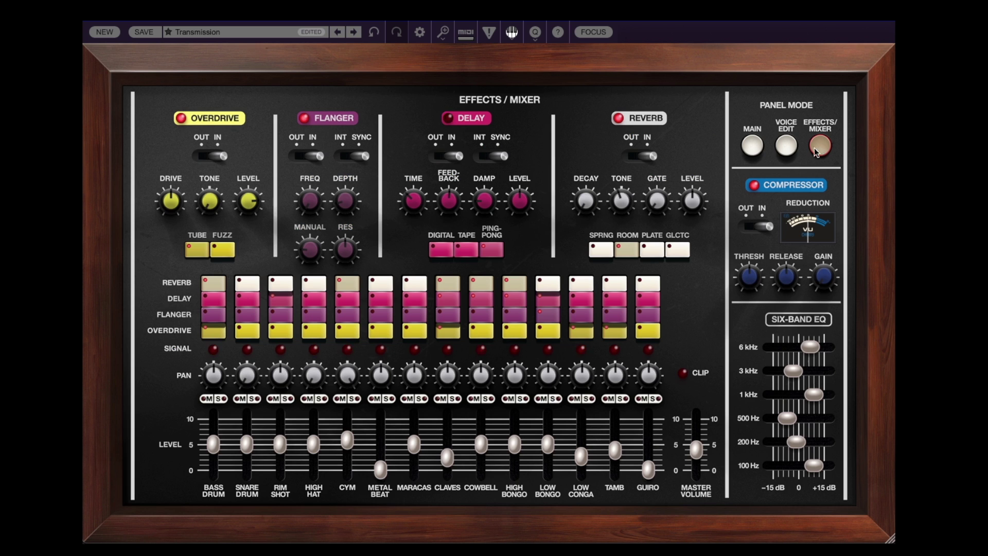
{"action": "left_click", "coordinate": [786, 147]}
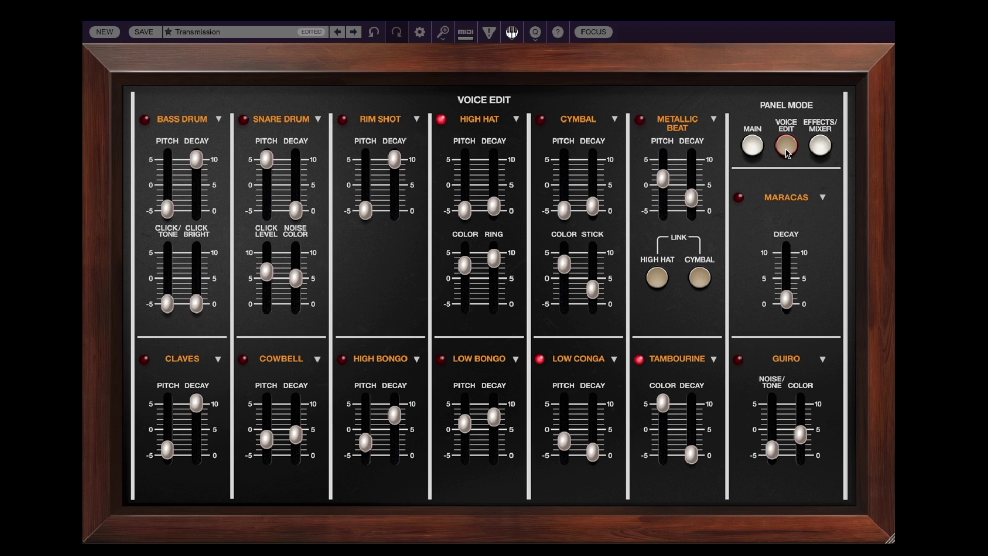
{"action": "left_click", "coordinate": [750, 151]}
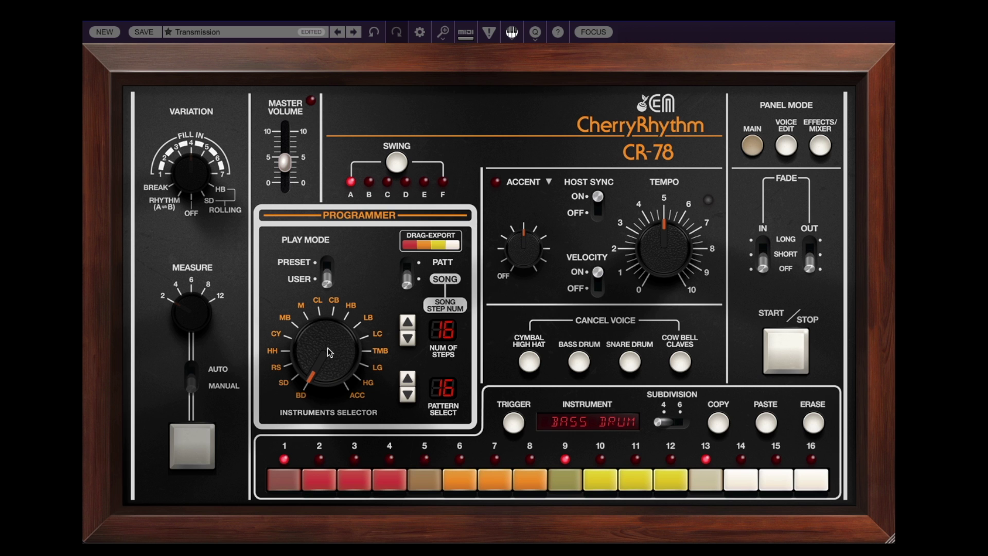
{"action": "left_click_drag", "start_coordinate": [330, 353], "coordinate": [319, 326]}
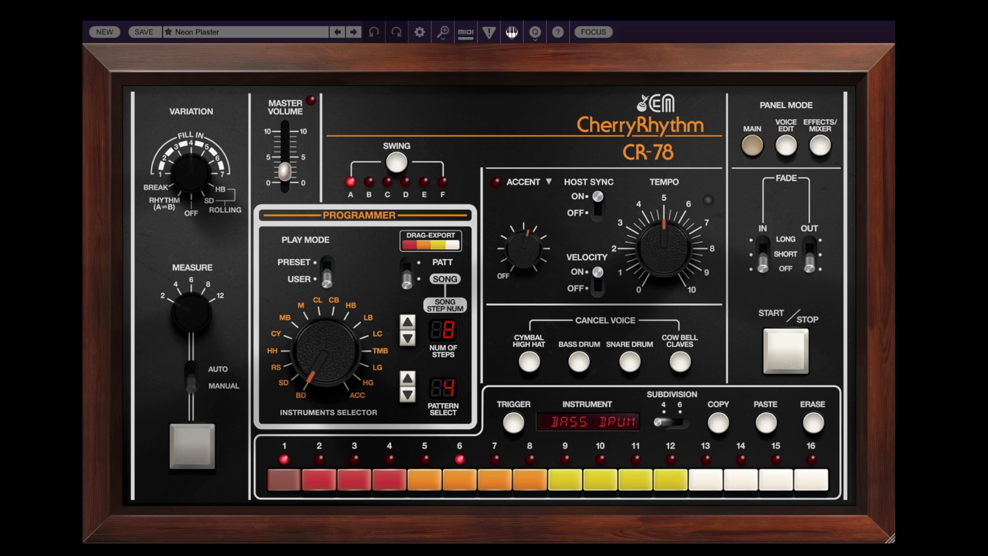
Step: Review the Neon Plaster preset's effects mixer and voice edit settings, and stop the rhythm from the main panel
{"action": "left_click", "coordinate": [820, 147]}
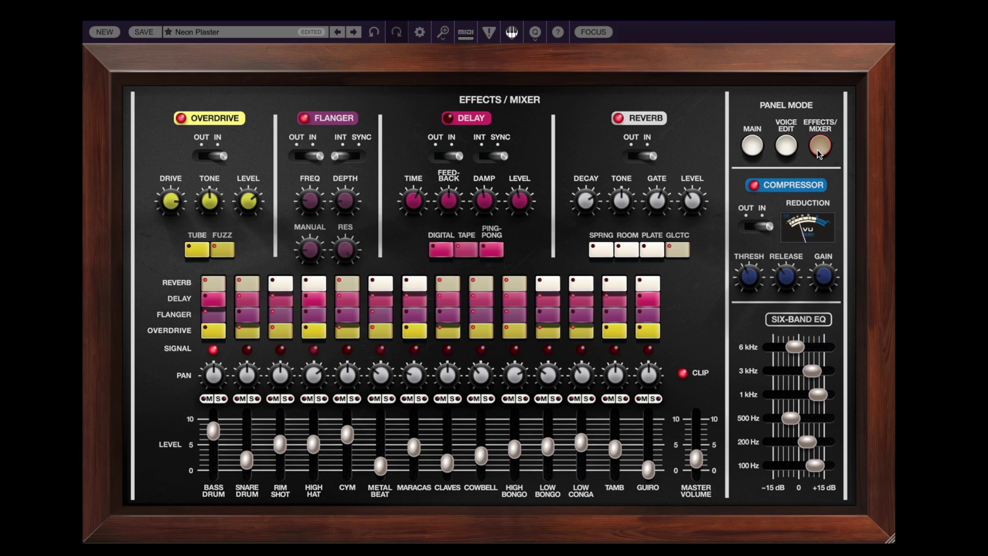
{"action": "left_click", "coordinate": [788, 148]}
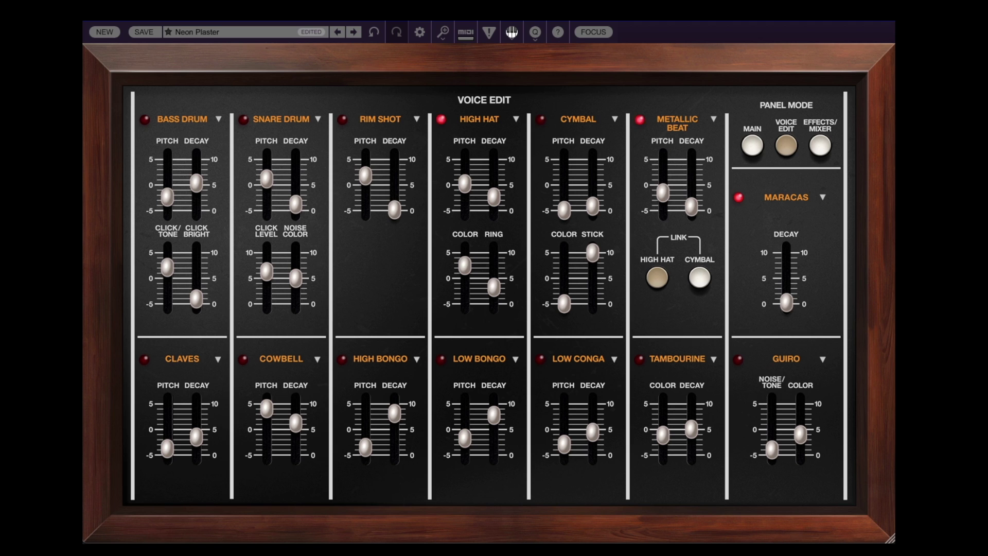
{"action": "left_click", "coordinate": [753, 146]}
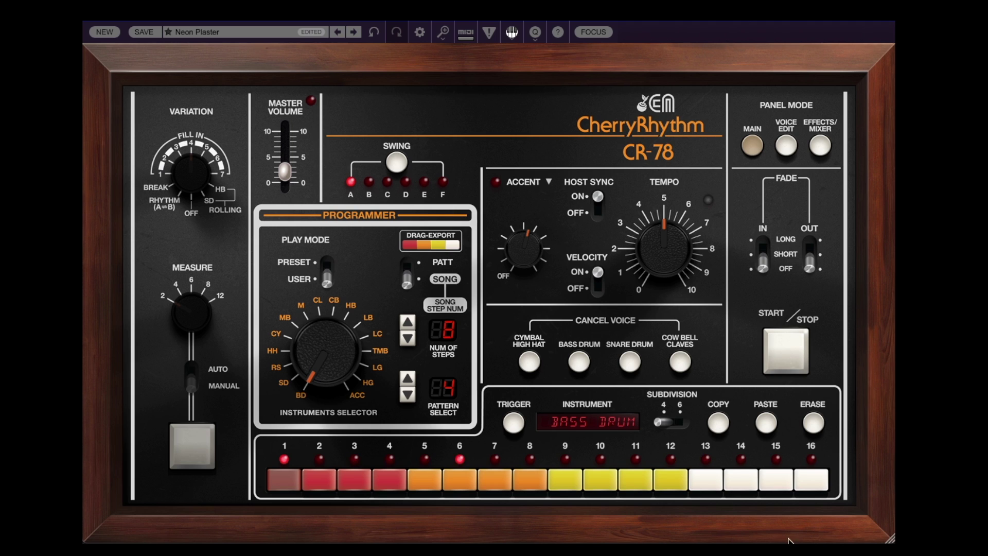
{"action": "left_click", "coordinate": [790, 357]}
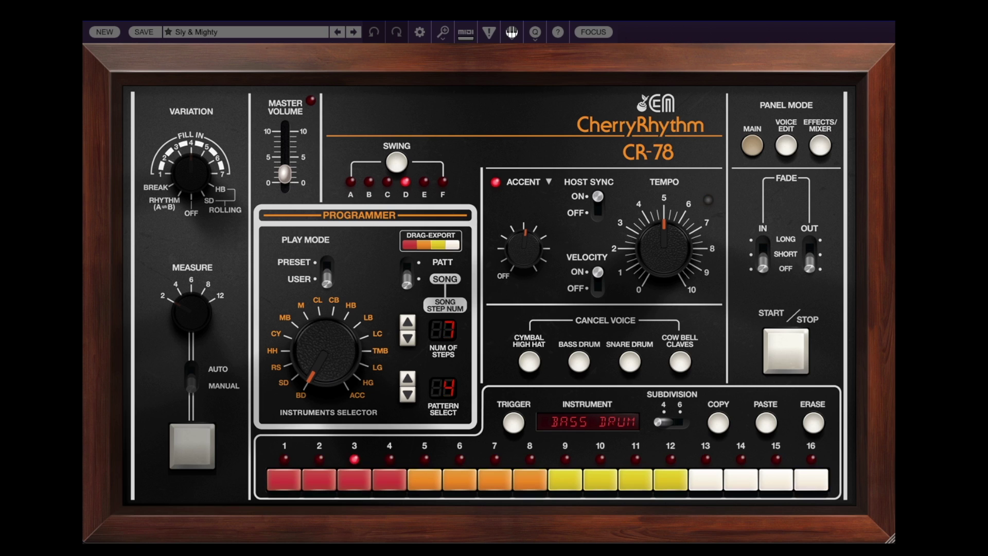
Step: Review the Sly & Mighty preset's effects mixer and voice edit settings, and return to the main panel
{"action": "left_click", "coordinate": [822, 147]}
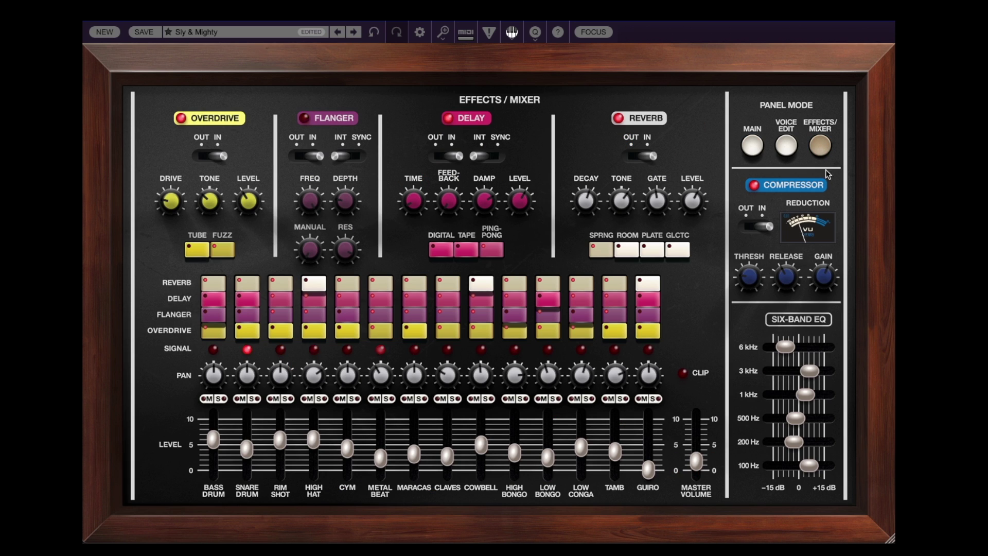
{"action": "left_click", "coordinate": [786, 147]}
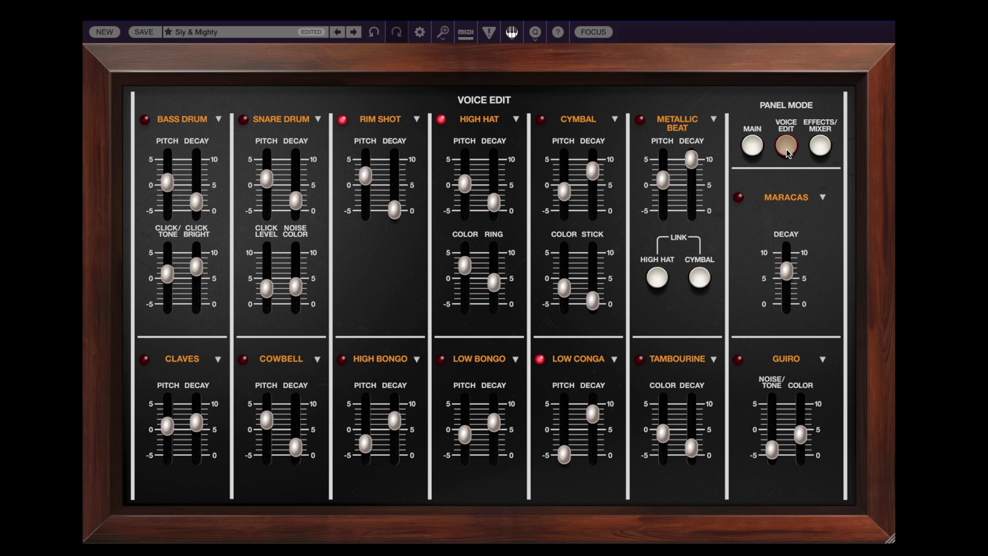
{"action": "left_click", "coordinate": [751, 147]}
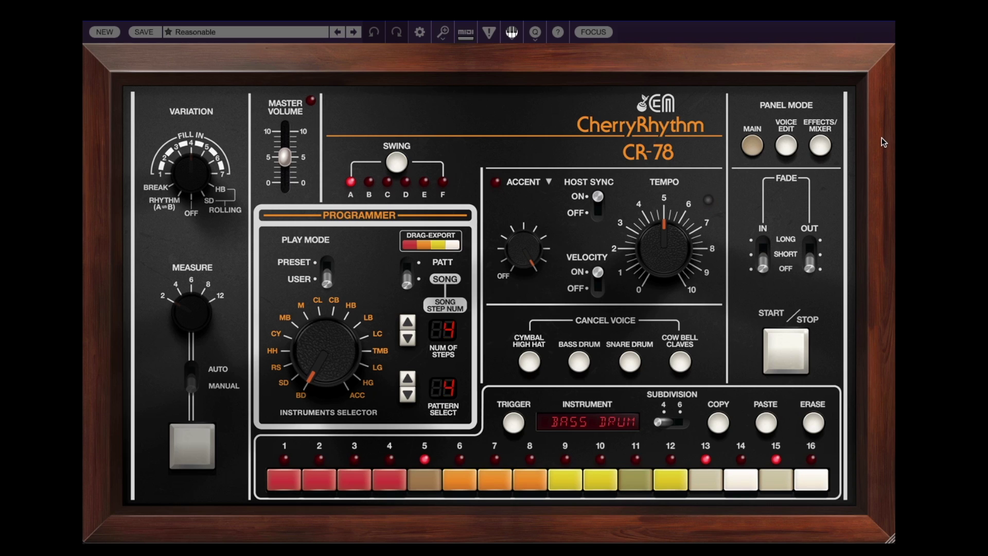
Step: Adjust the Reasonable preset's flanger resonance, set its reverb type to GLCTC, and review its voice edit settings
{"action": "left_click", "coordinate": [824, 148]}
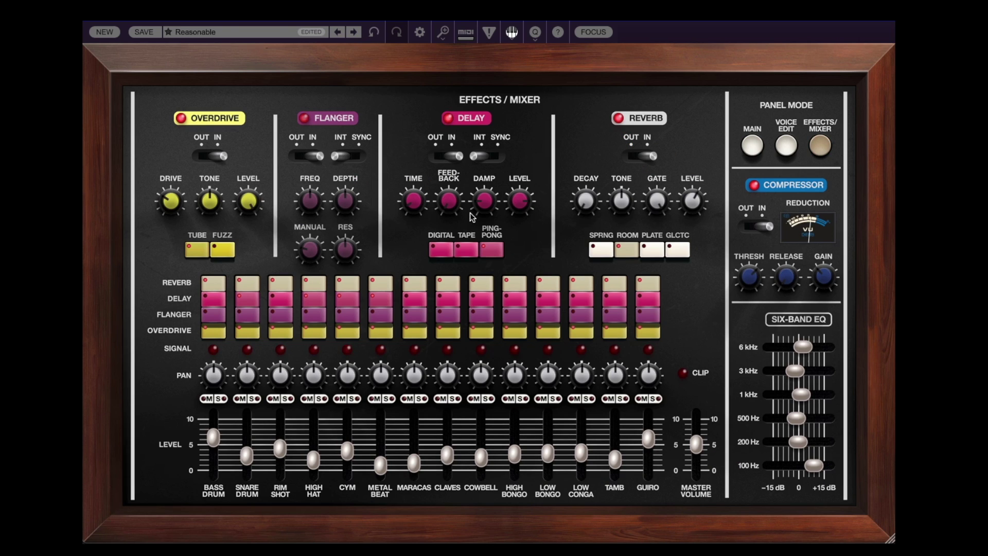
{"action": "mouse_move", "coordinate": [354, 248]}
{"action": "left_mouse_down"}
{"action": "mouse_move", "coordinate": [351, 226]}
{"action": "mouse_move", "coordinate": [352, 235]}
{"action": "left_mouse_up"}
{"action": "left_click", "coordinate": [678, 250]}
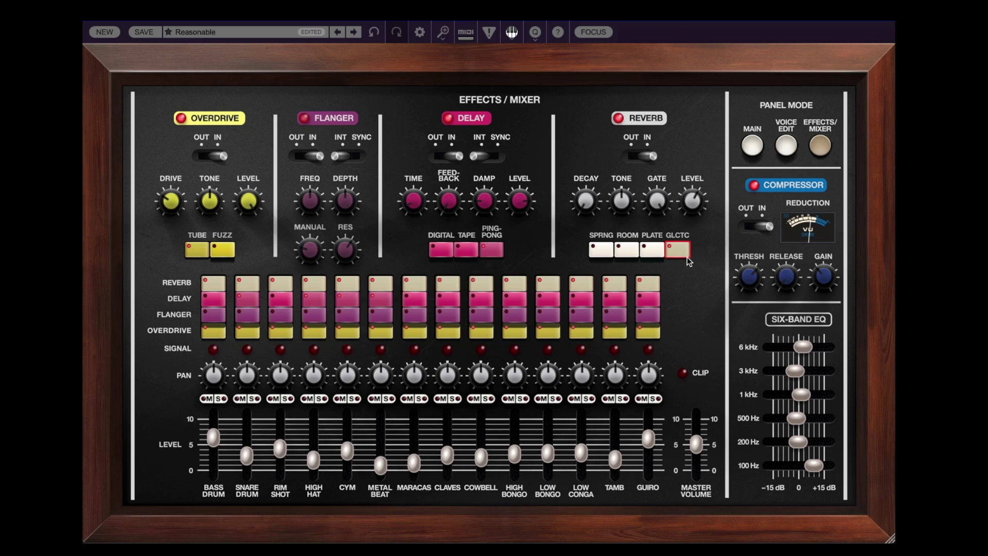
{"action": "left_click", "coordinate": [788, 146]}
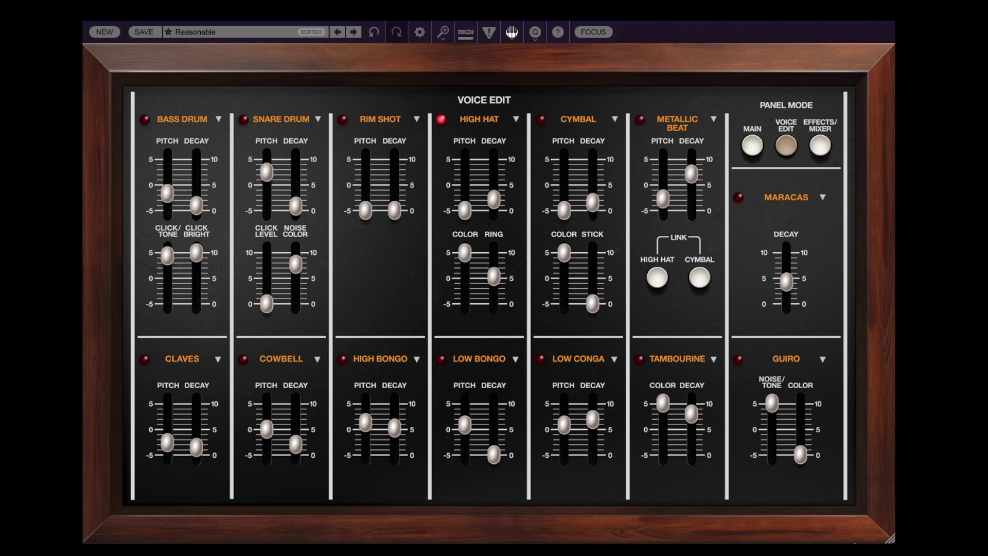
{"action": "left_click", "coordinate": [752, 146]}
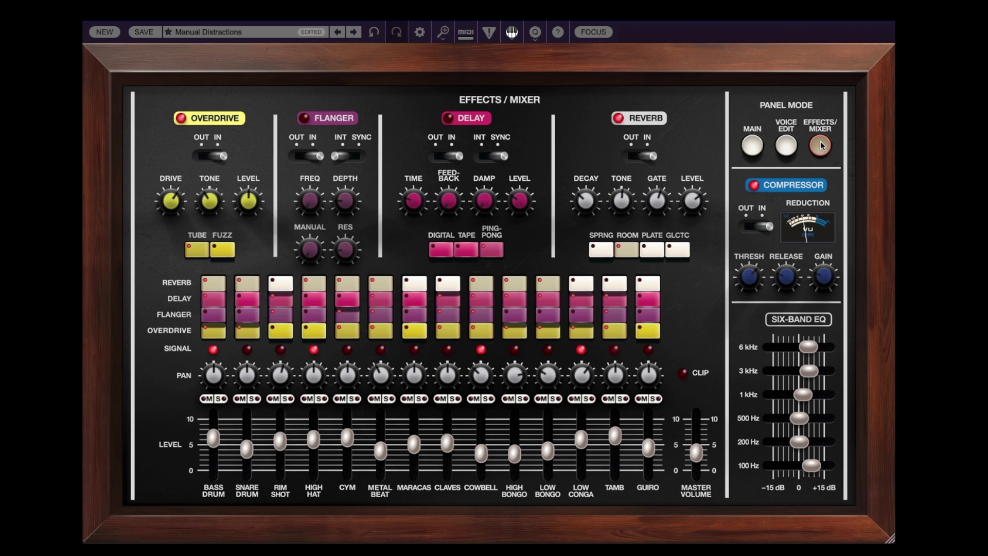
Step: Set the flanger resonance to about 74.5% in the Manual Distractions preset's effects mixer
{"action": "left_click", "coordinate": [828, 143]}
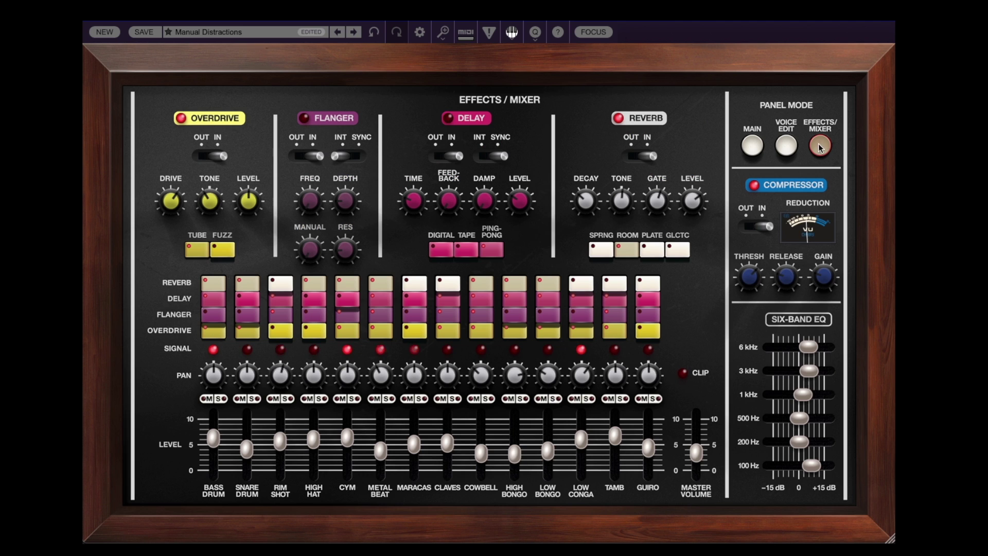
{"action": "left_click_drag", "start_coordinate": [349, 248], "coordinate": [373, 166]}
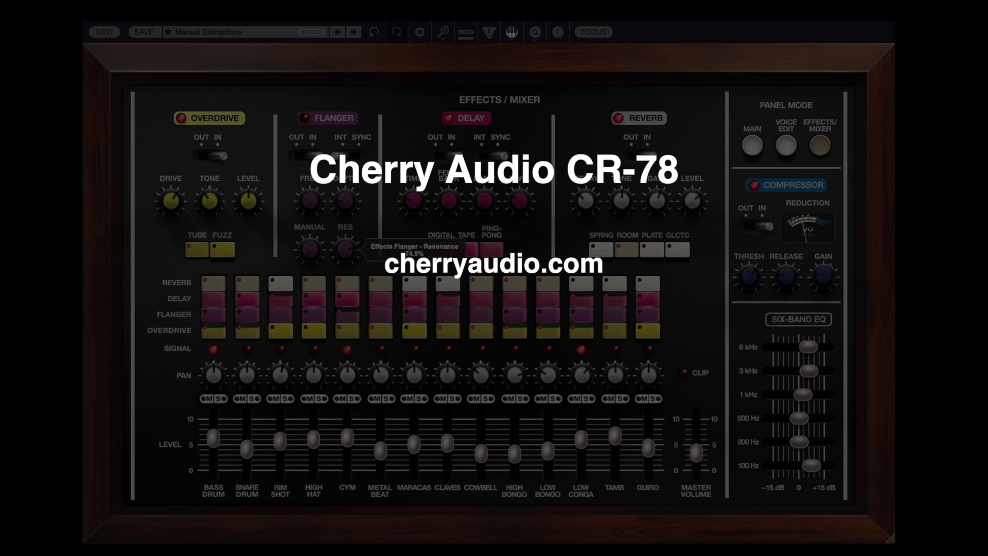